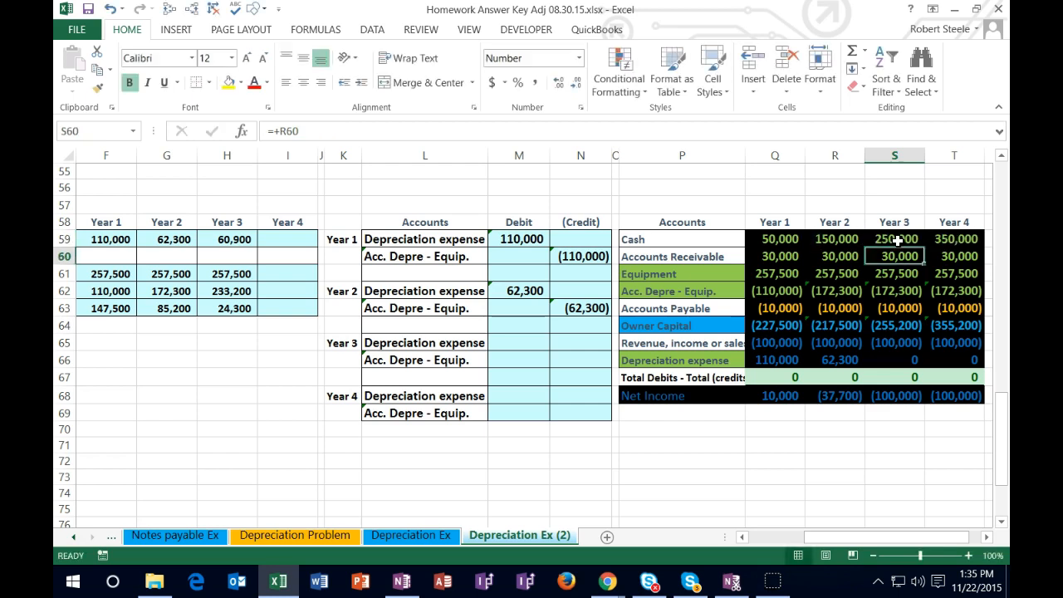
# Step: Examine the Year 3 trial balance formulas for Owner Capital and Depreciation expense, and check the combined Equipment and Acc. Depre - Equip. amounts
pyautogui.doubleClick(889, 329)
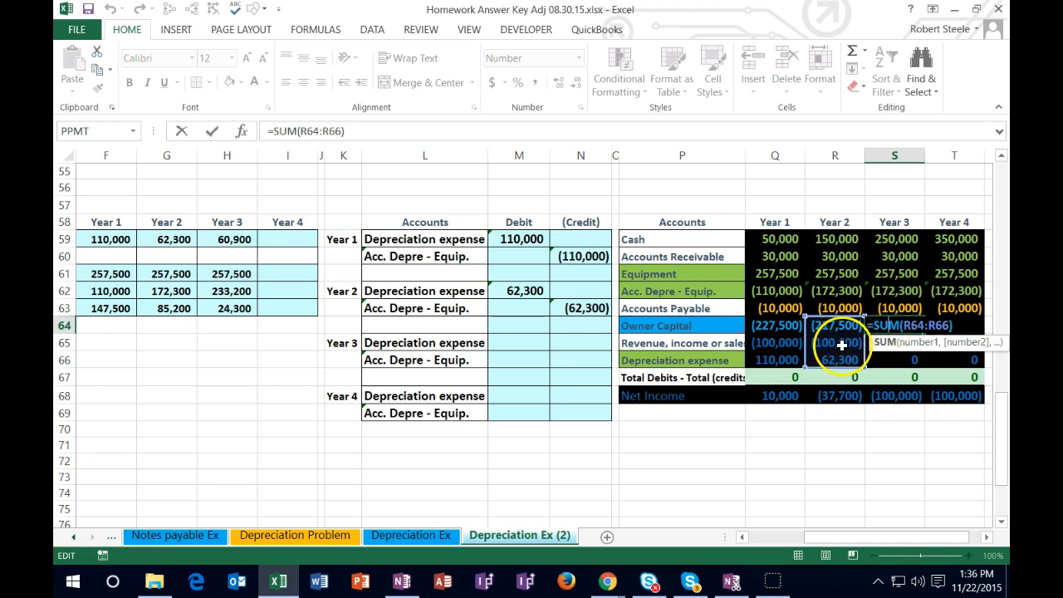
pyautogui.press('Return')
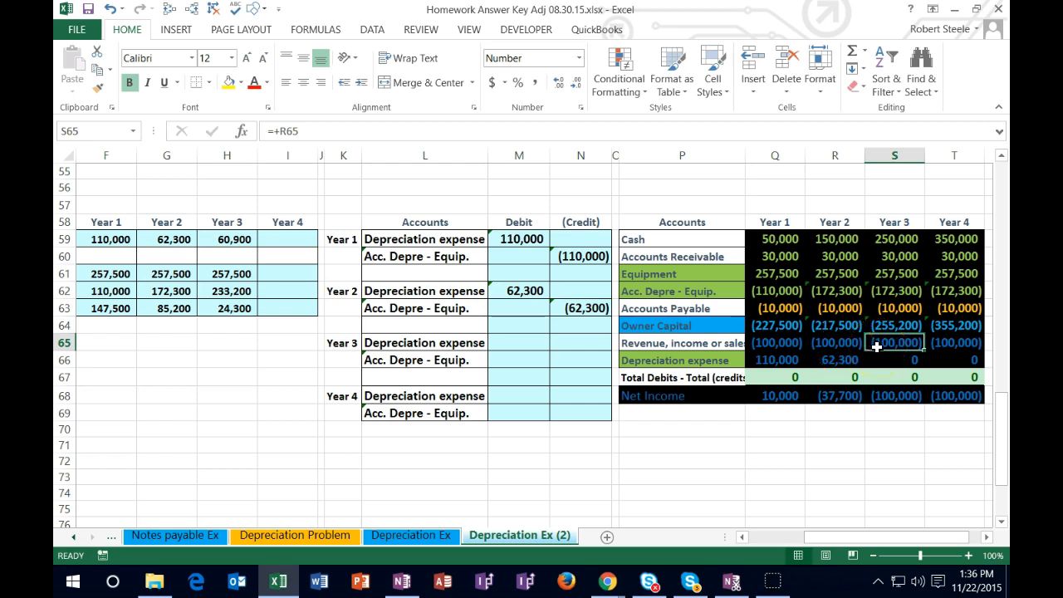
pyautogui.click(912, 358)
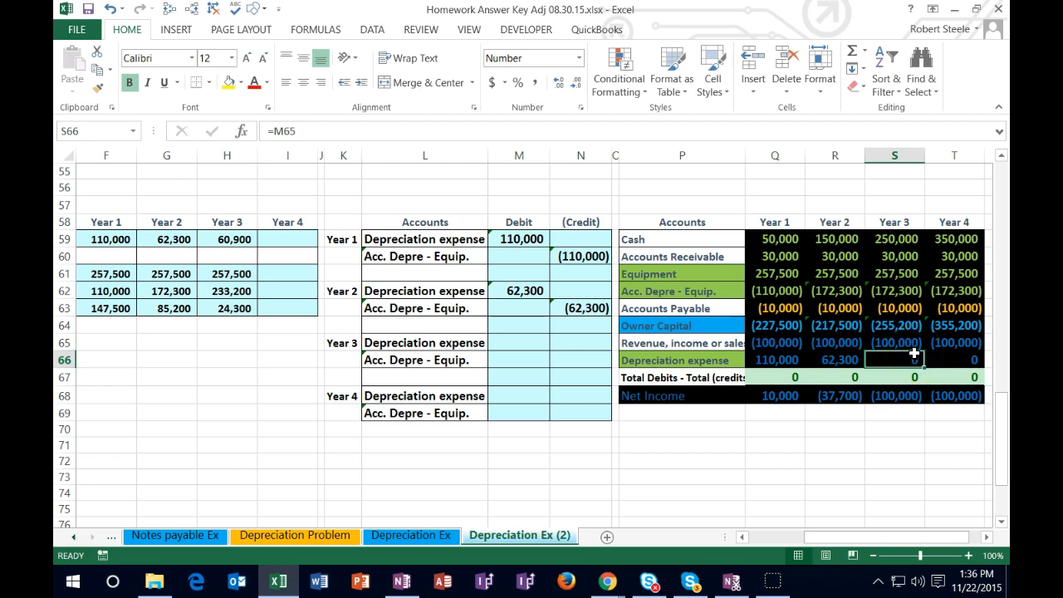
pyautogui.click(909, 275)
pyautogui.moveTo(909, 276); pyautogui.dragTo(905, 292)
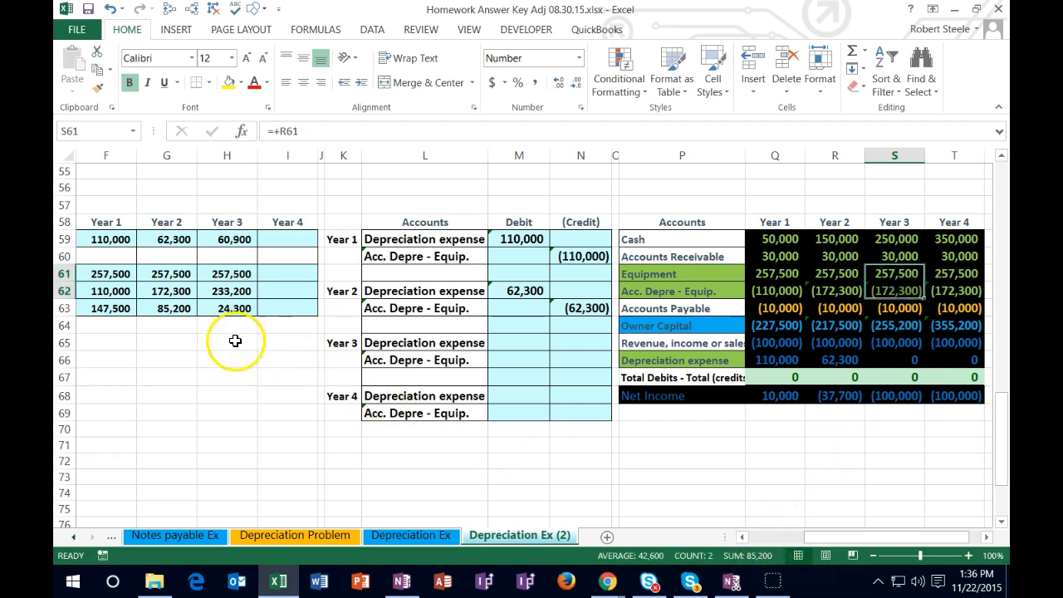
# Step: Record the Year 3 journal entry, linking the depreciation expense debit to H59 and crediting Acc. Depre - Equip. with the negative of that debit
pyautogui.click(521, 342)
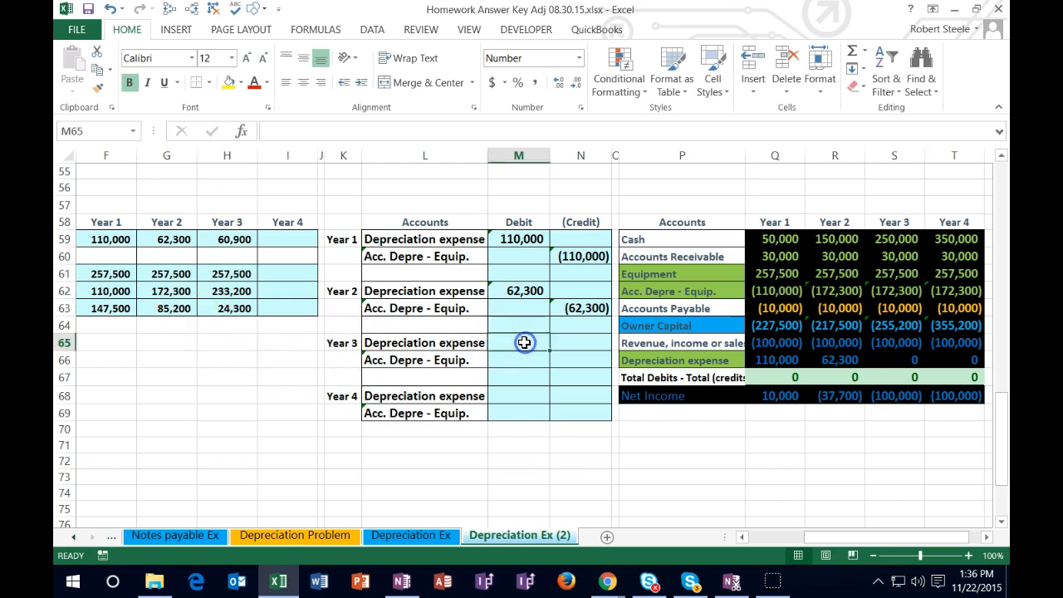
pyautogui.write('=')
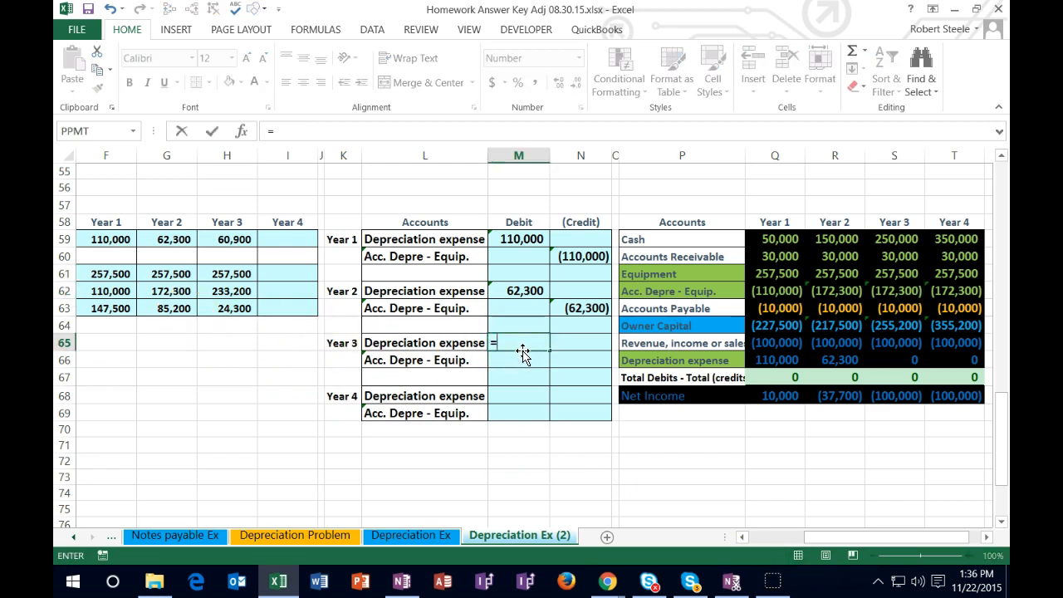
pyautogui.click(230, 239)
pyautogui.press('Return')
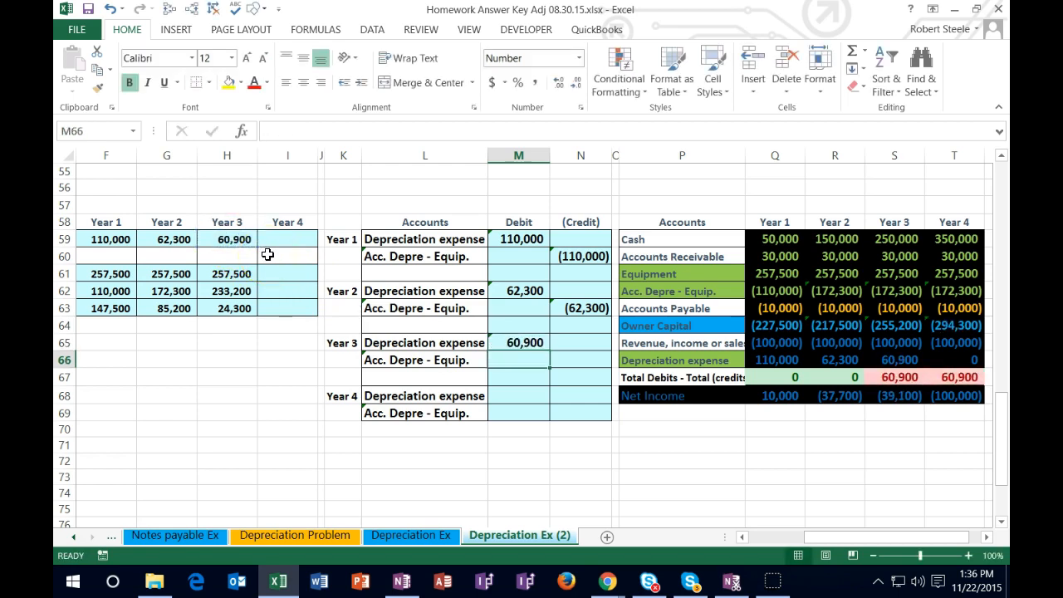
pyautogui.press('Right')
pyautogui.write('=-')
pyautogui.press('Left')
pyautogui.press('Up')
pyautogui.press('Return')
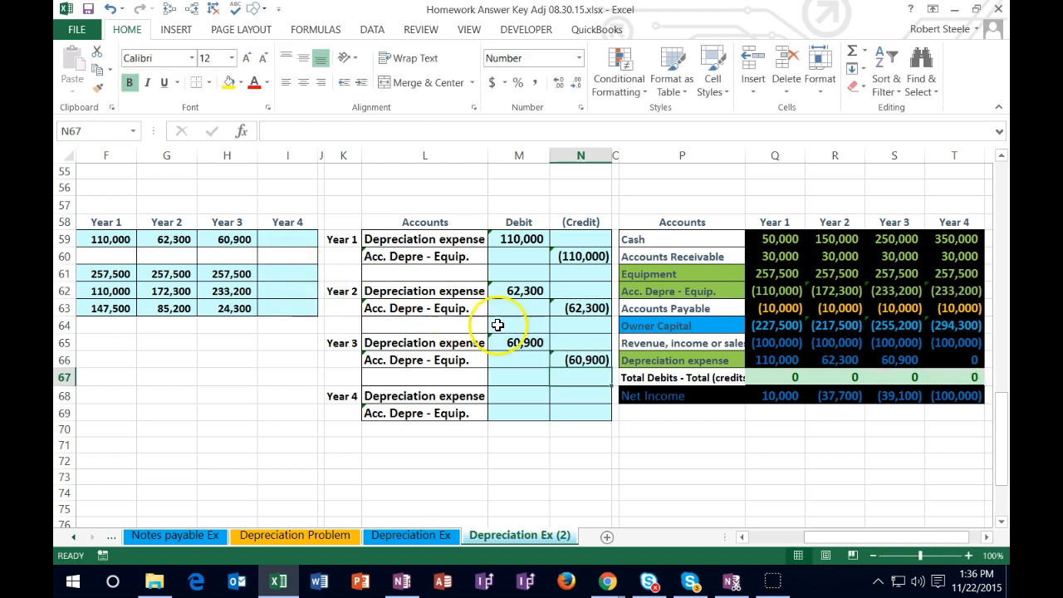
# Step: Examine how the Year 3 entry flows into the trial balance's accumulated depreciation, equipment book value, depreciation expense and net income
pyautogui.click(898, 291)
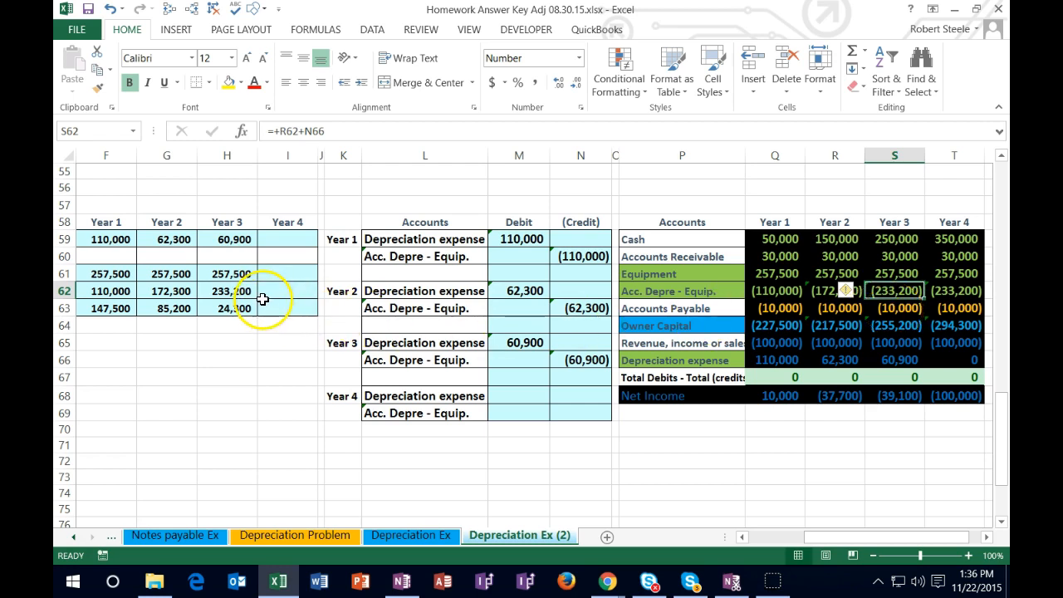
pyautogui.click(881, 274)
pyautogui.moveTo(882, 277); pyautogui.dragTo(884, 293)
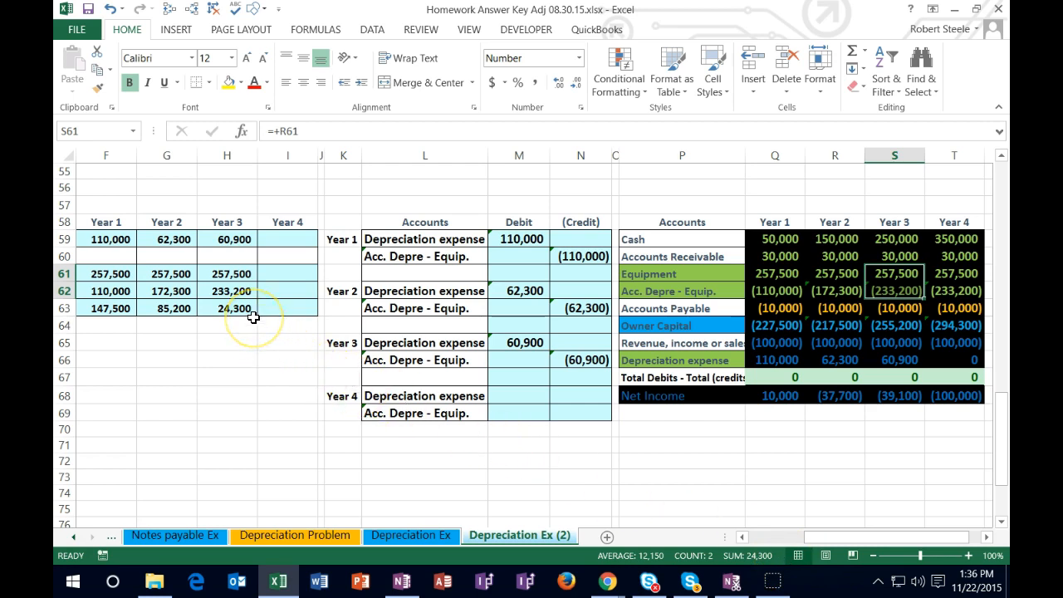
pyautogui.click(896, 359)
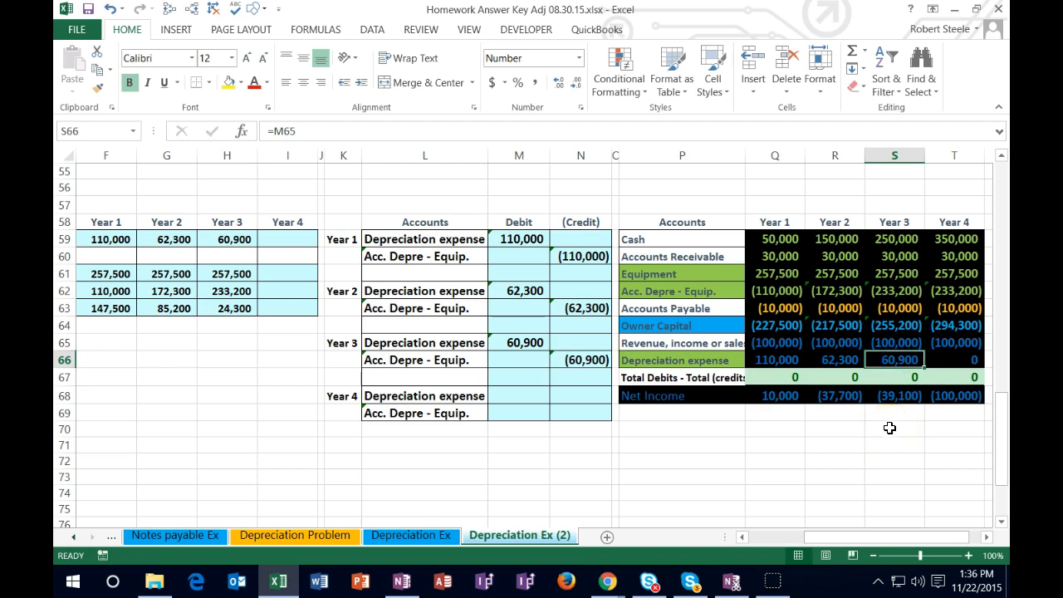
pyautogui.click(891, 398)
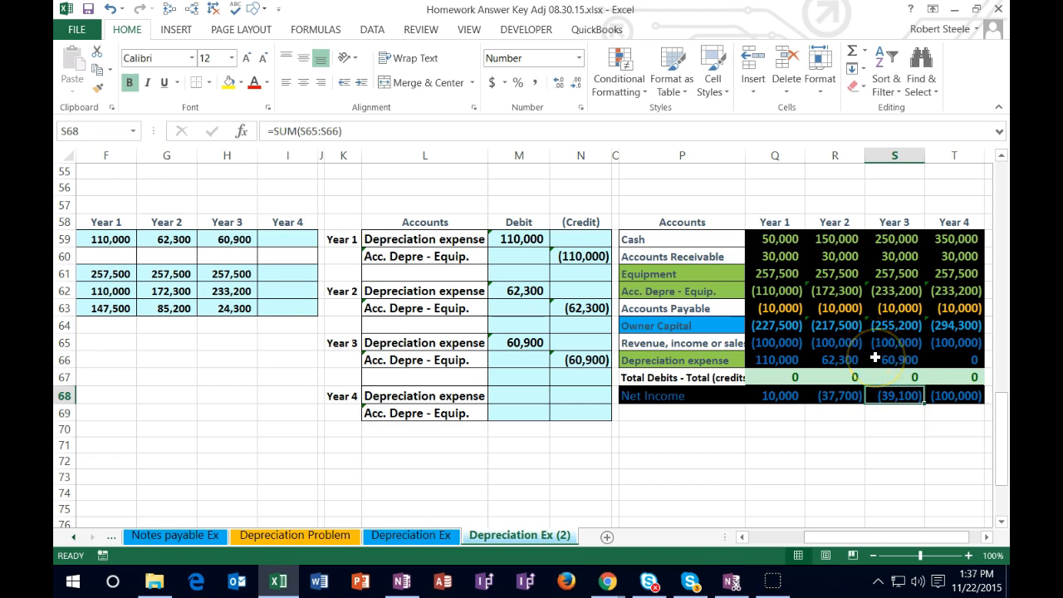
pyautogui.click(882, 394)
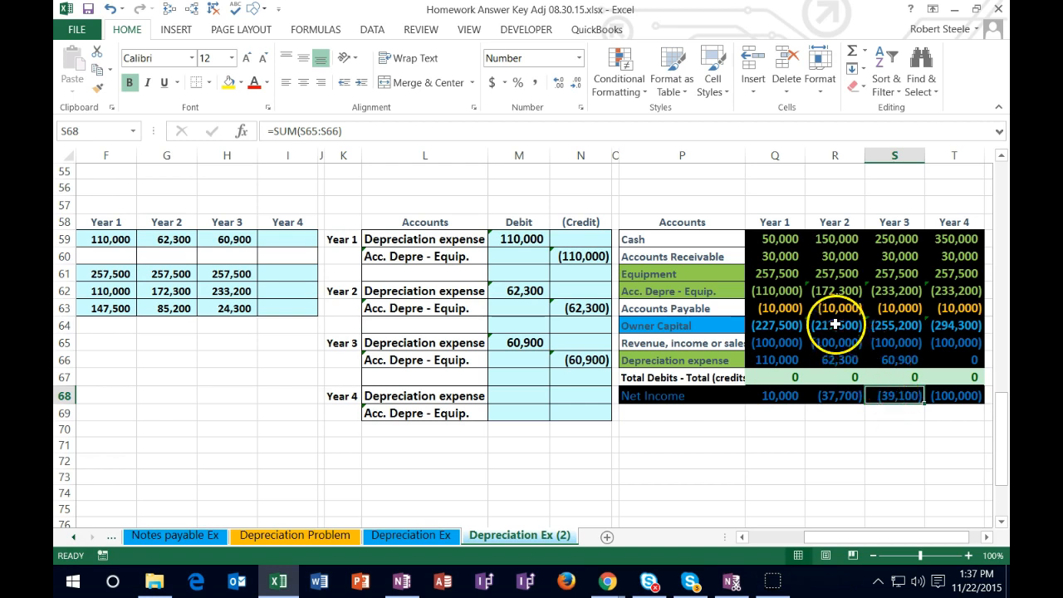
pyautogui.click(879, 290)
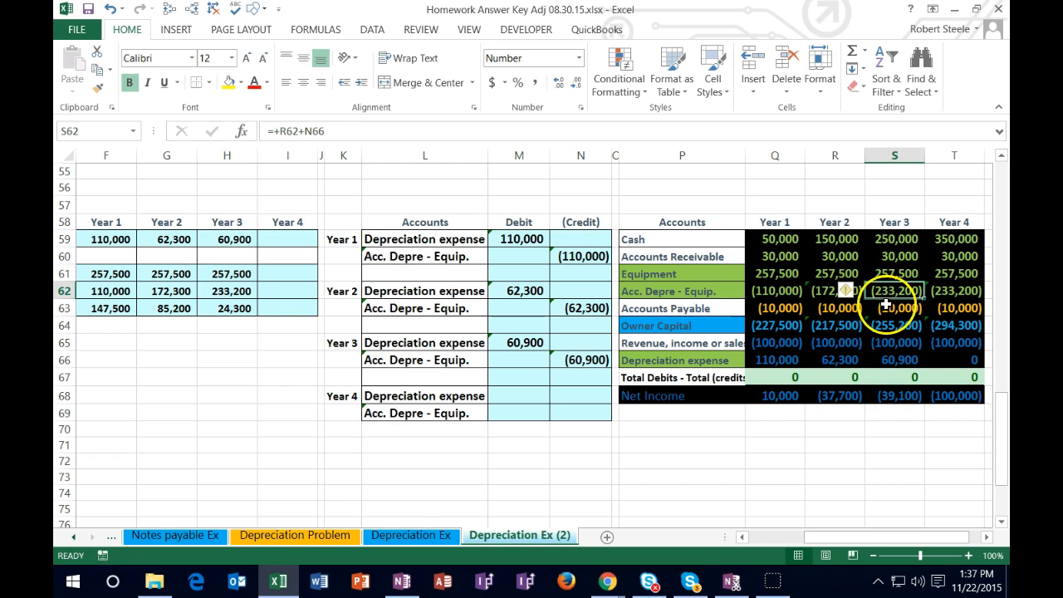
pyautogui.click(887, 359)
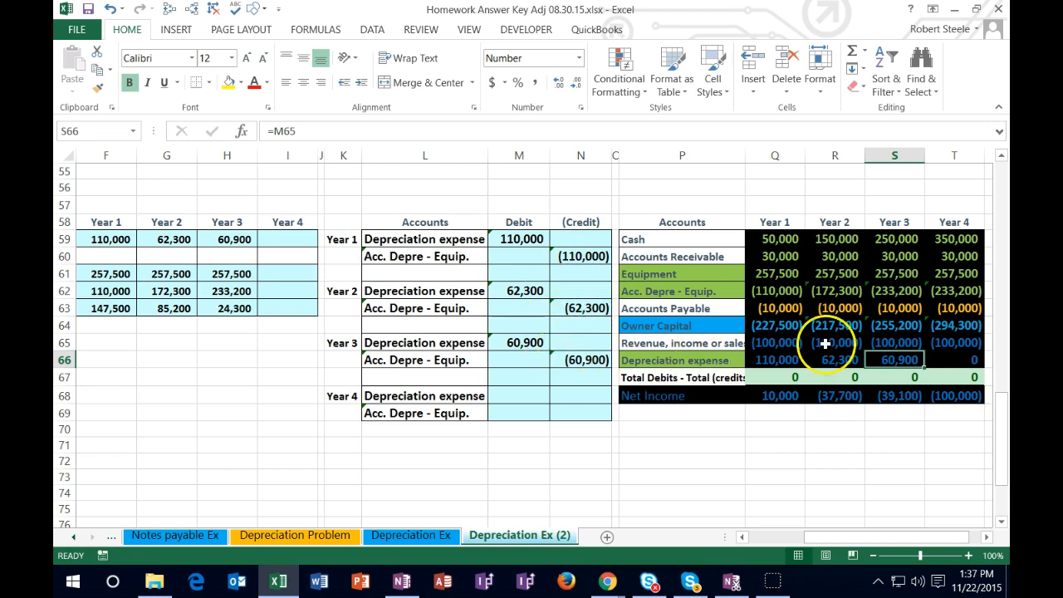
pyautogui.click(892, 292)
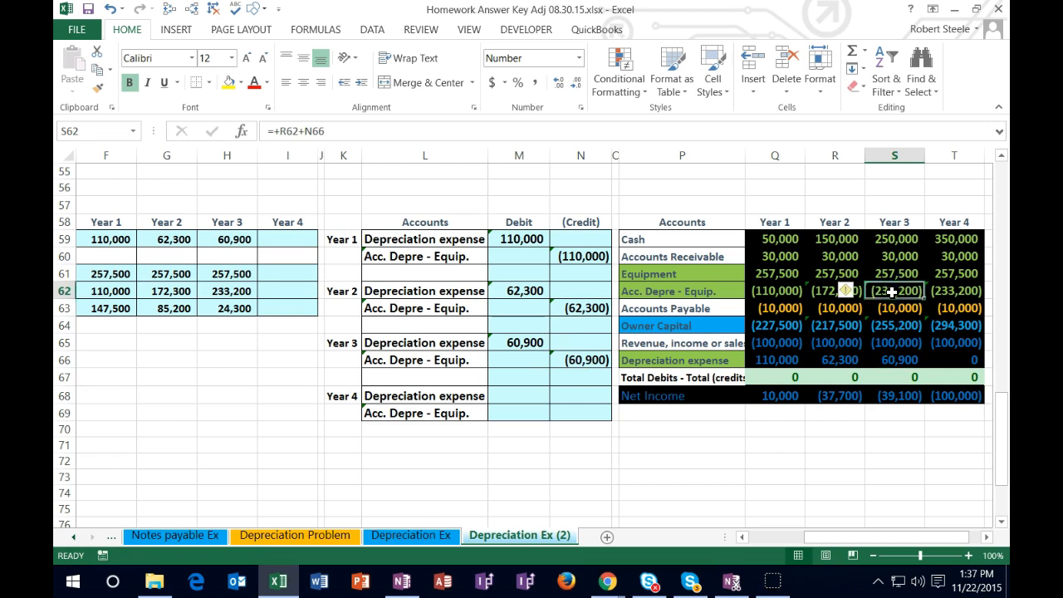
pyautogui.click(895, 360)
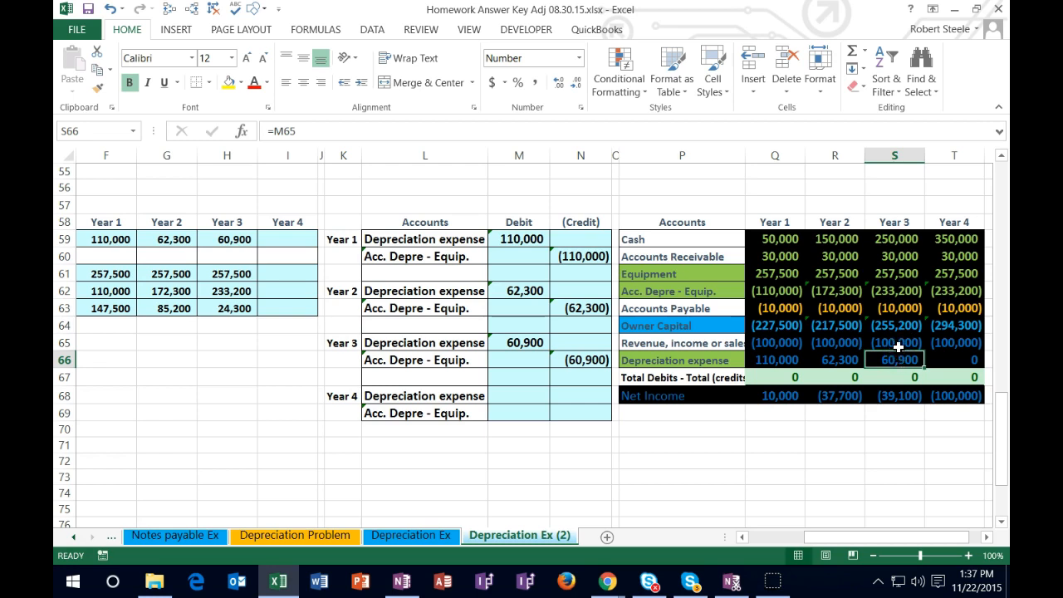
pyautogui.click(893, 290)
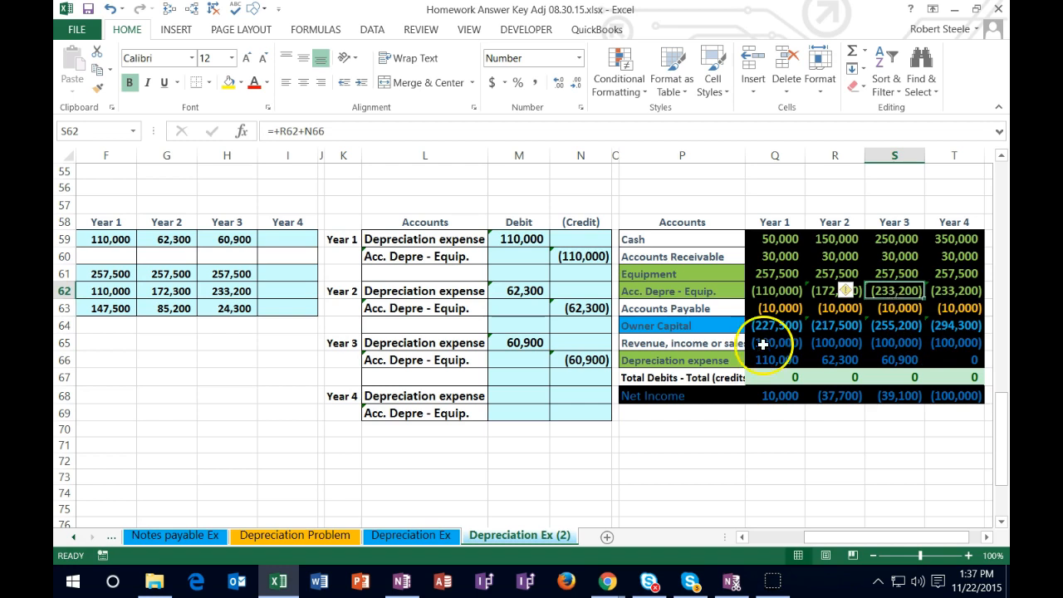
# Step: Add the row "Units produced in year 4" with 15200 units directly under Year 4 Alternative method in the Units of Production calculation
pyautogui.click(518, 396)
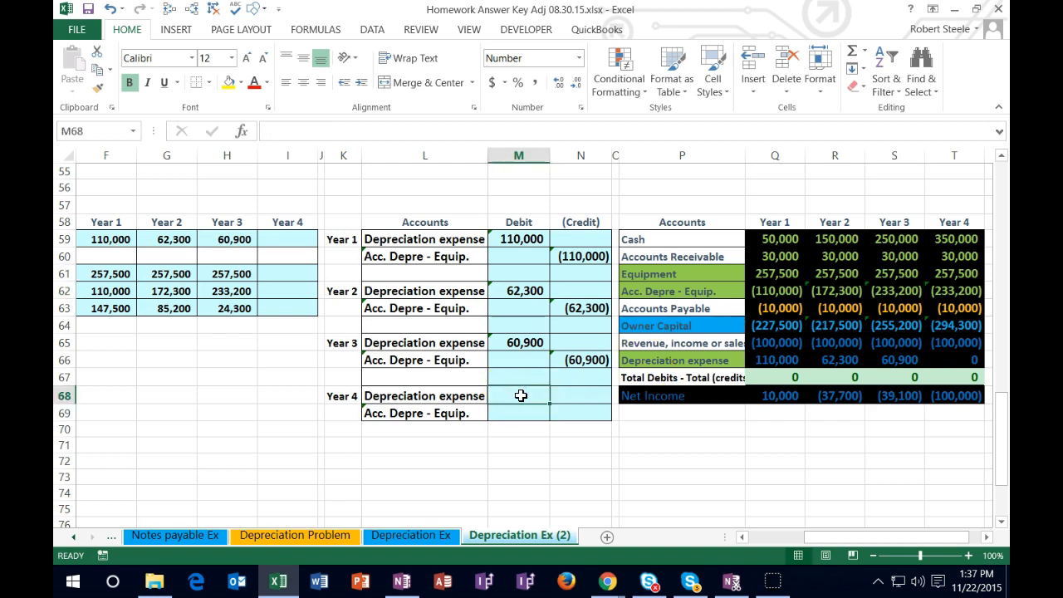
pyautogui.press('Left')
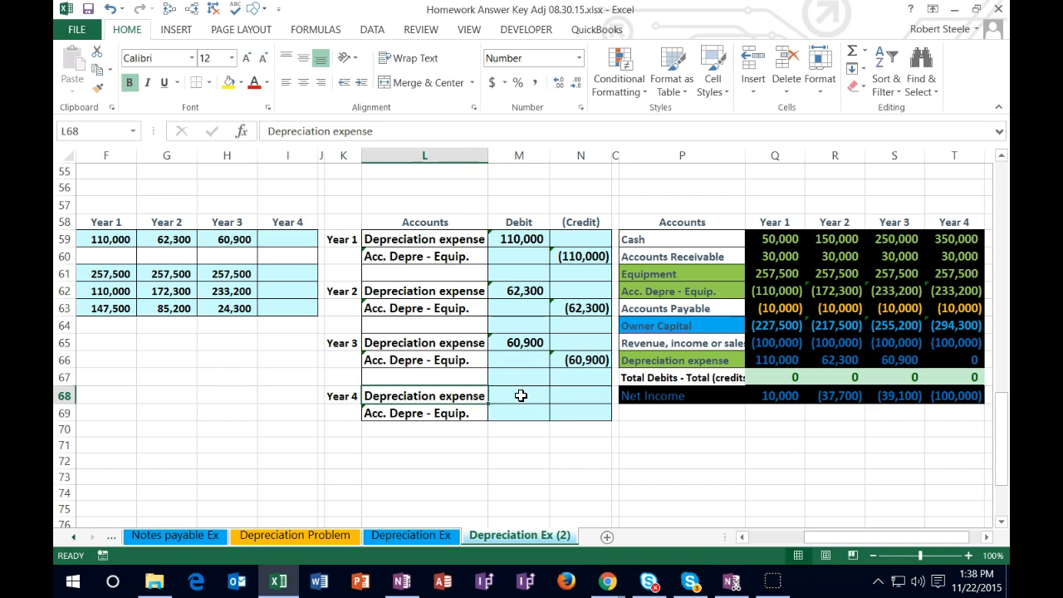
pyautogui.press('Left')
pyautogui.press('Left')
pyautogui.press('Left')
pyautogui.press('Left')
pyautogui.press('Left')
pyautogui.press('Left')
pyautogui.press('Left')
pyautogui.press('Left')
pyautogui.press('Left')
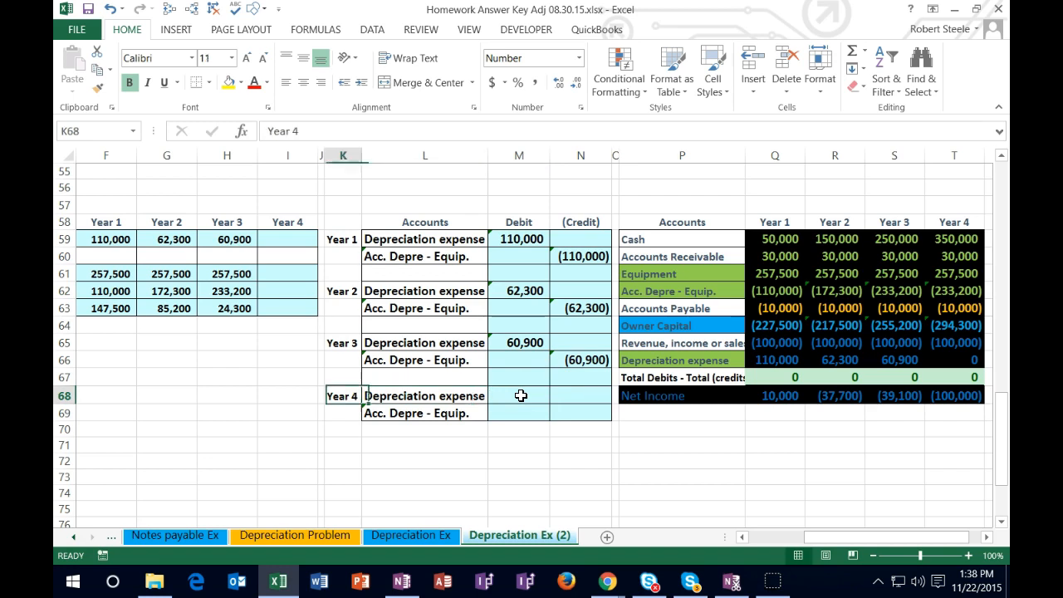
pyautogui.press('Left')
pyautogui.press('Left')
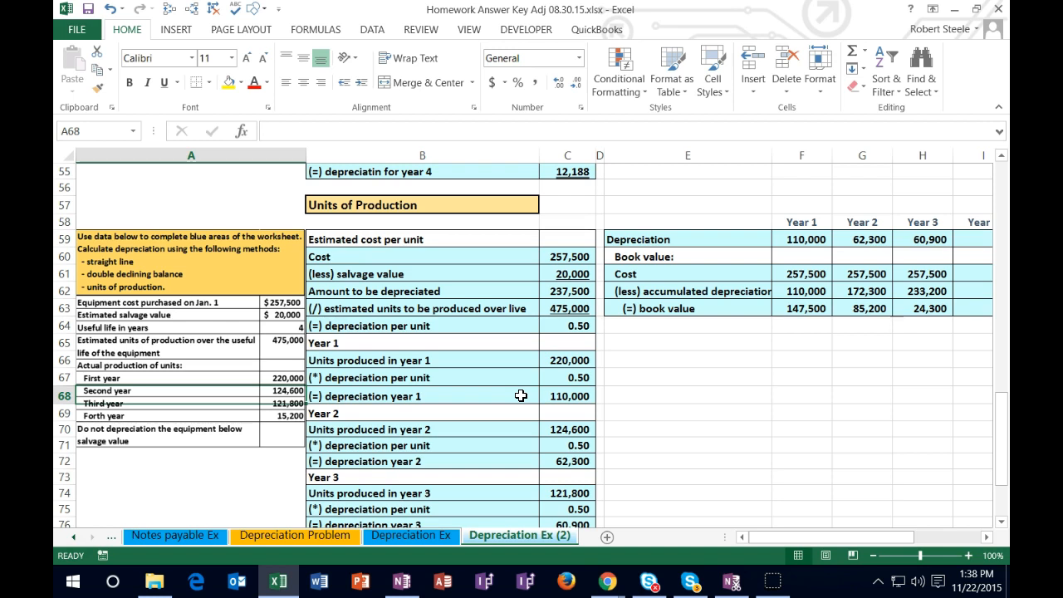
pyautogui.scroll(-2, 521, 395)
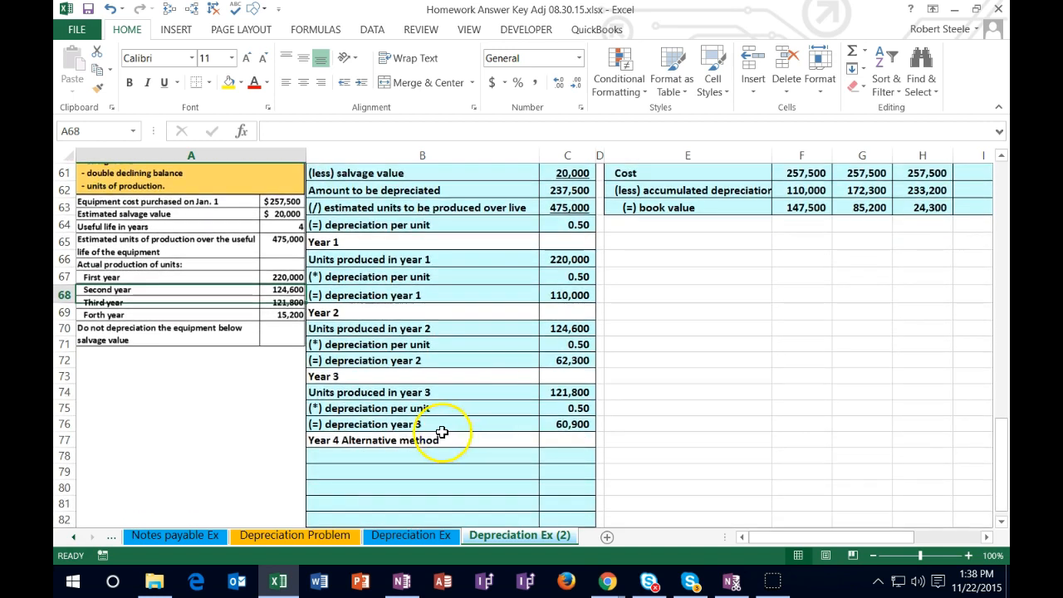
pyautogui.click(374, 458)
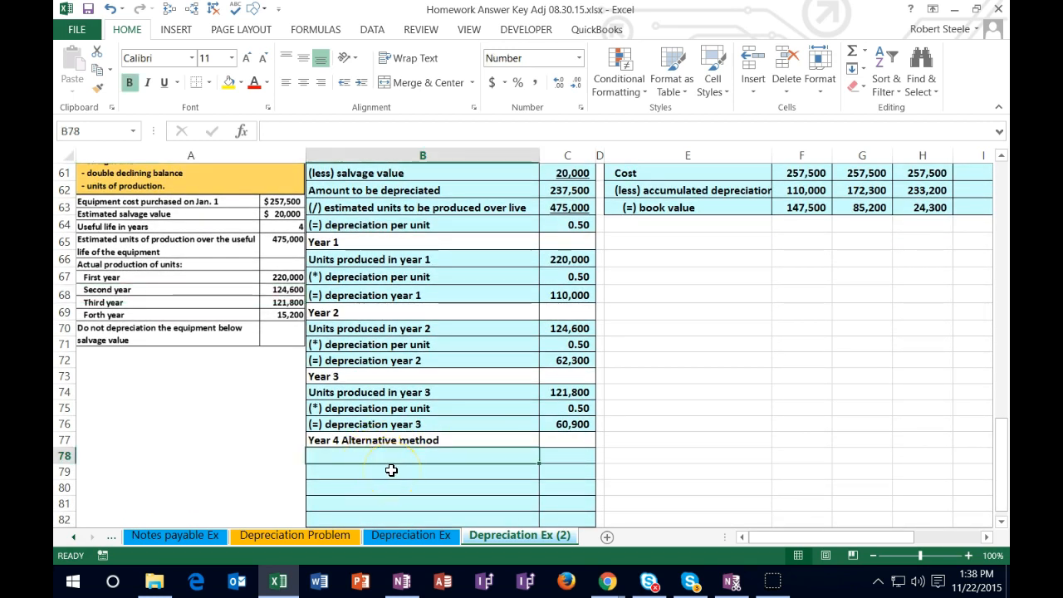
pyautogui.write('Units pro')
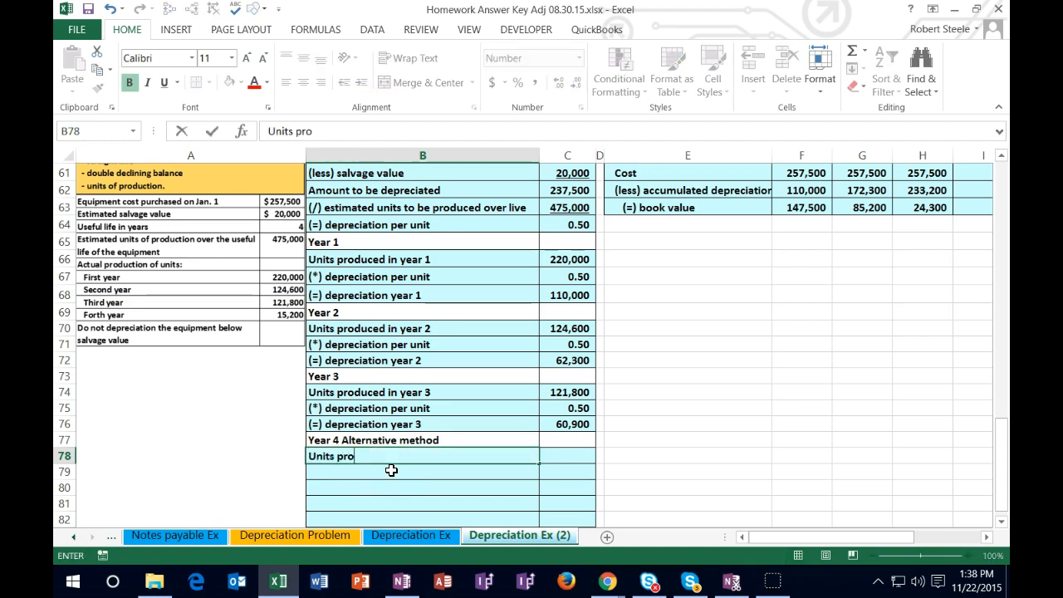
pyautogui.write('duced inya')
pyautogui.press('BackSpace')
pyautogui.press('BackSpace')
pyautogui.write('year 4')
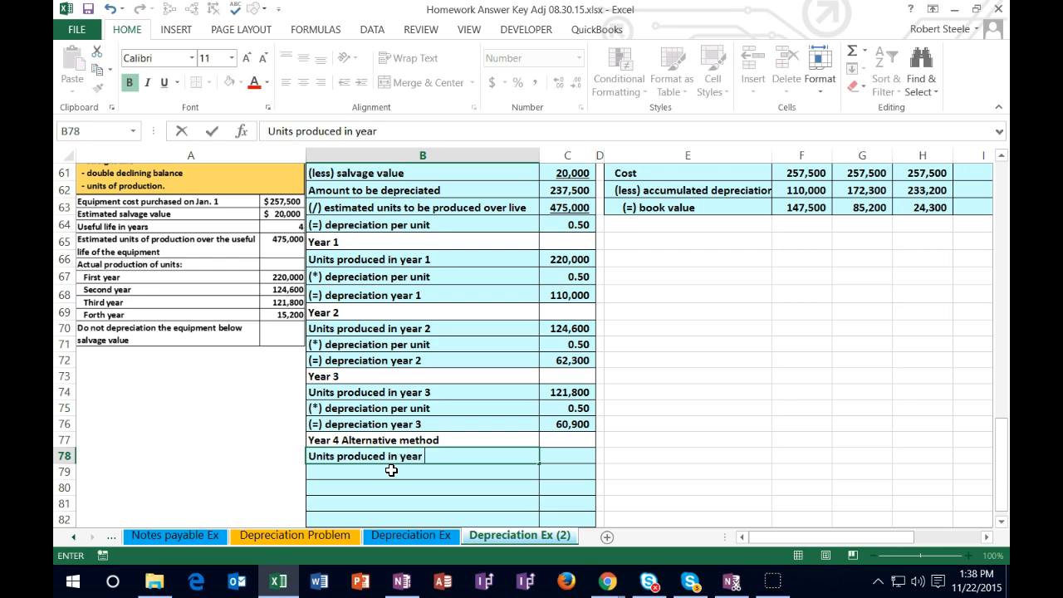
pyautogui.press('Tab')
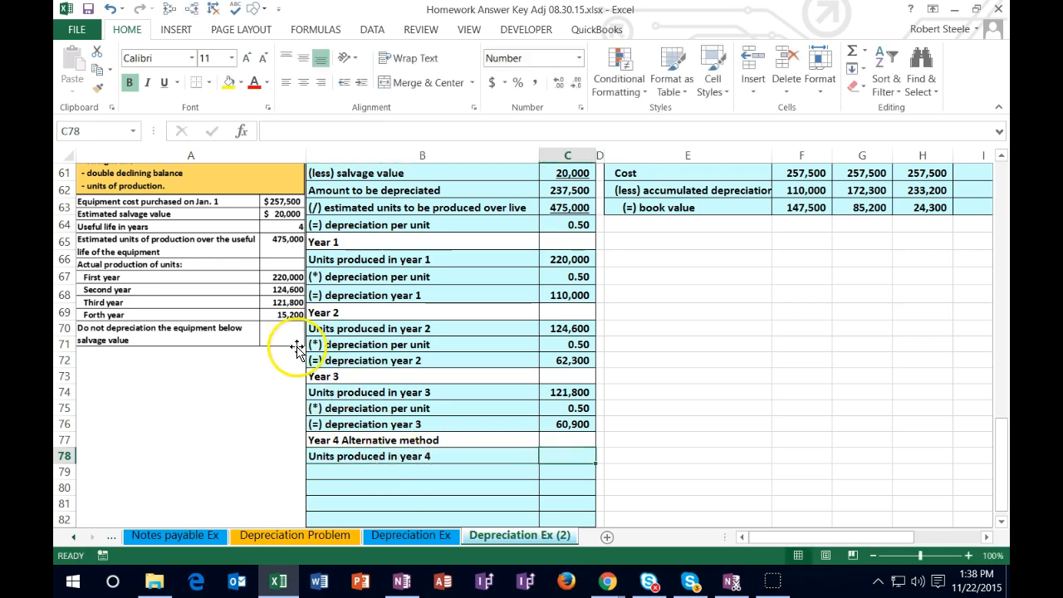
pyautogui.write('15200')
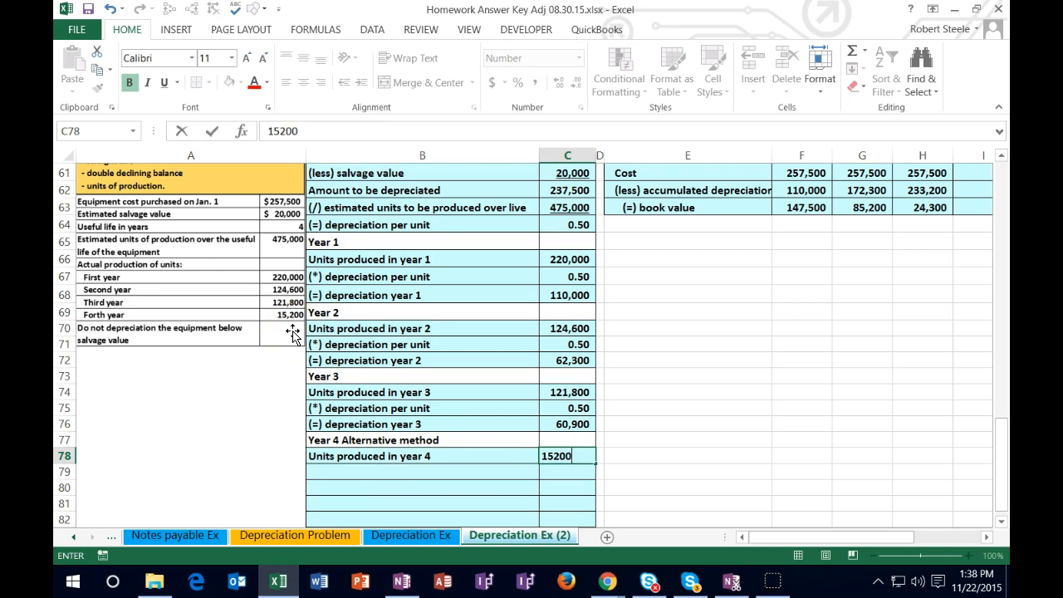
pyautogui.press('Return')
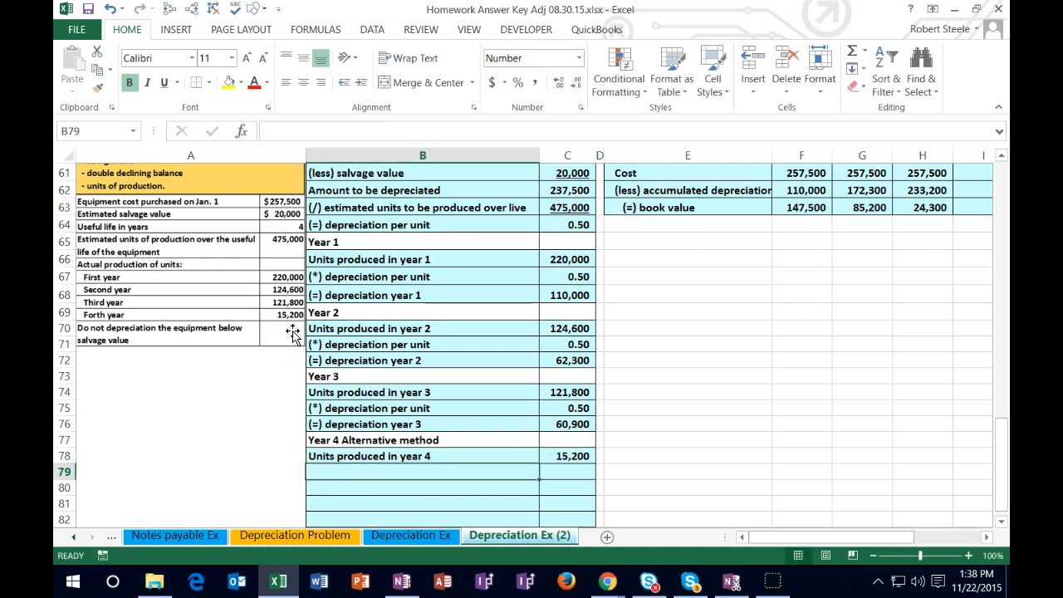
# Step: Fill row 79 by referencing the "(*) depreciation per unit" label from B75 and linking C79 to the per-unit rate in C64
pyautogui.write('+')
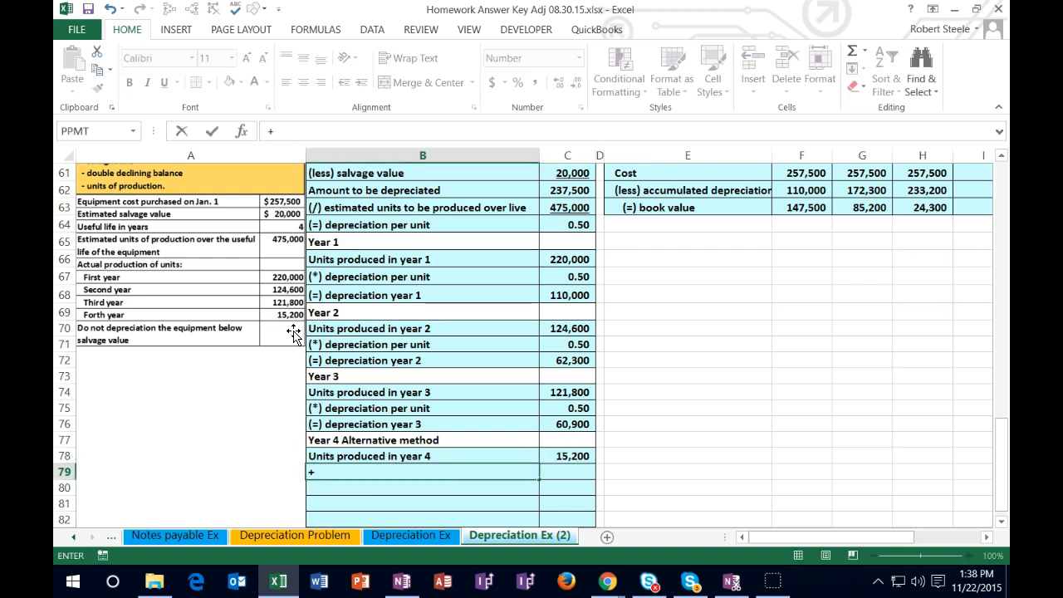
pyautogui.click(341, 409)
pyautogui.press('Tab')
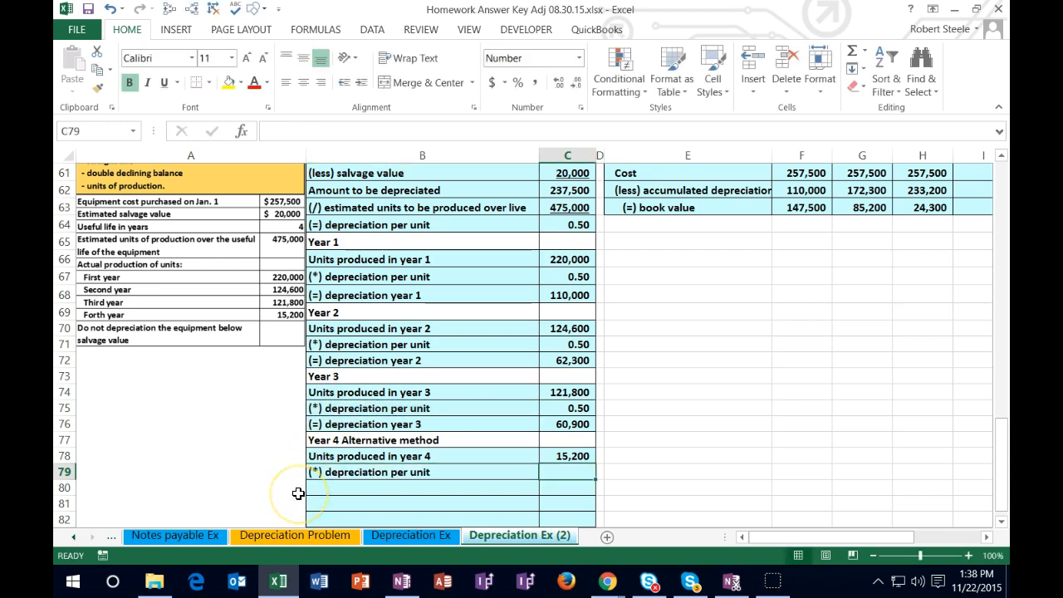
pyautogui.write('=')
pyautogui.click(552, 224)
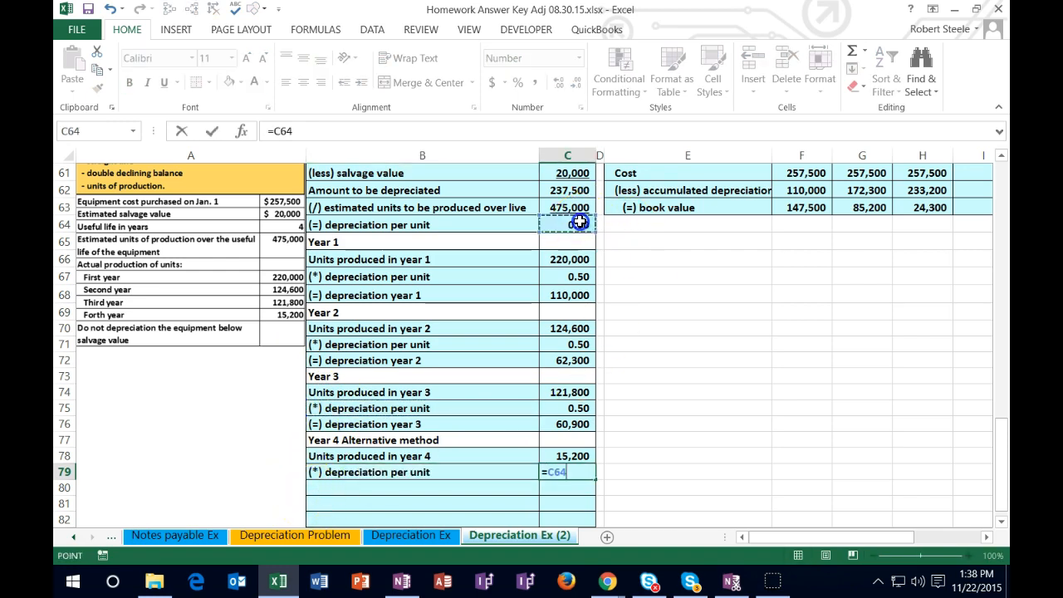
pyautogui.press('Return')
# Step: Label B80 "(=) depreciation year 4" and format the per-unit rate in C79 to two decimal places
pyautogui.write('(=) depreciation year 4')
pyautogui.press('Tab')
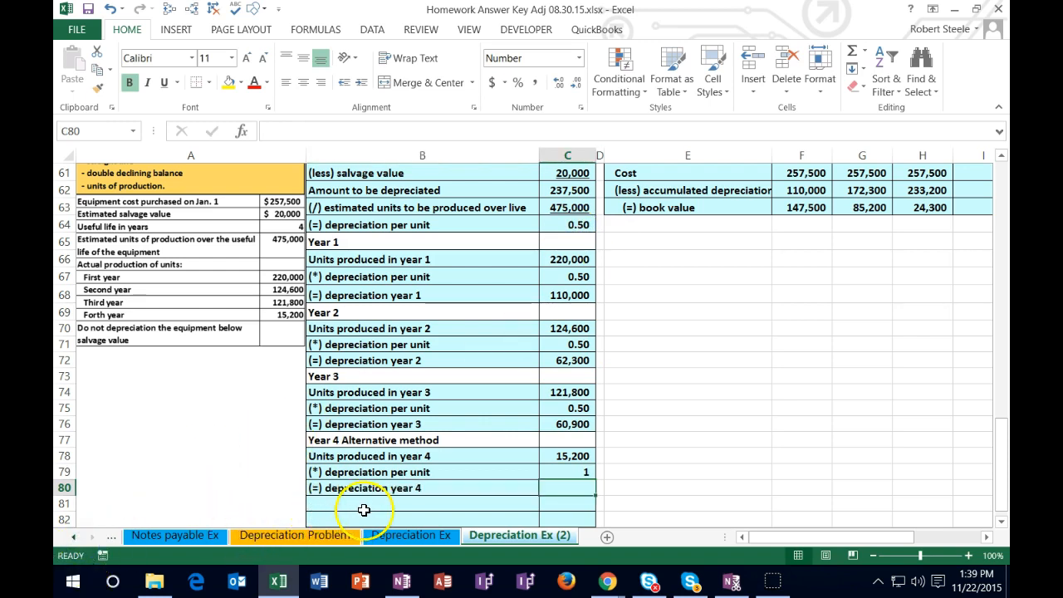
pyautogui.click(558, 474)
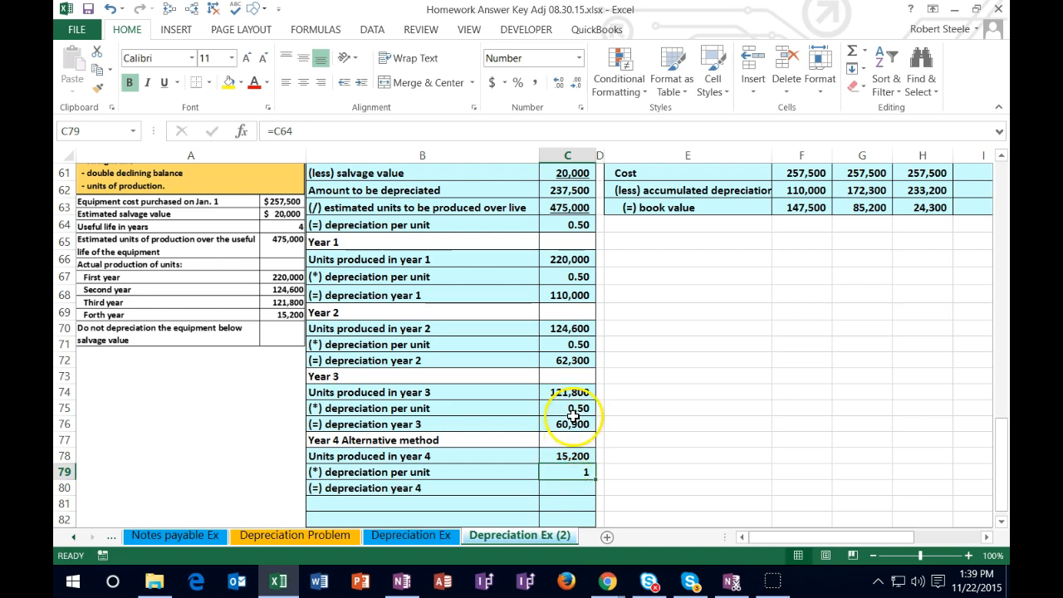
pyautogui.click(559, 86)
pyautogui.click(559, 87)
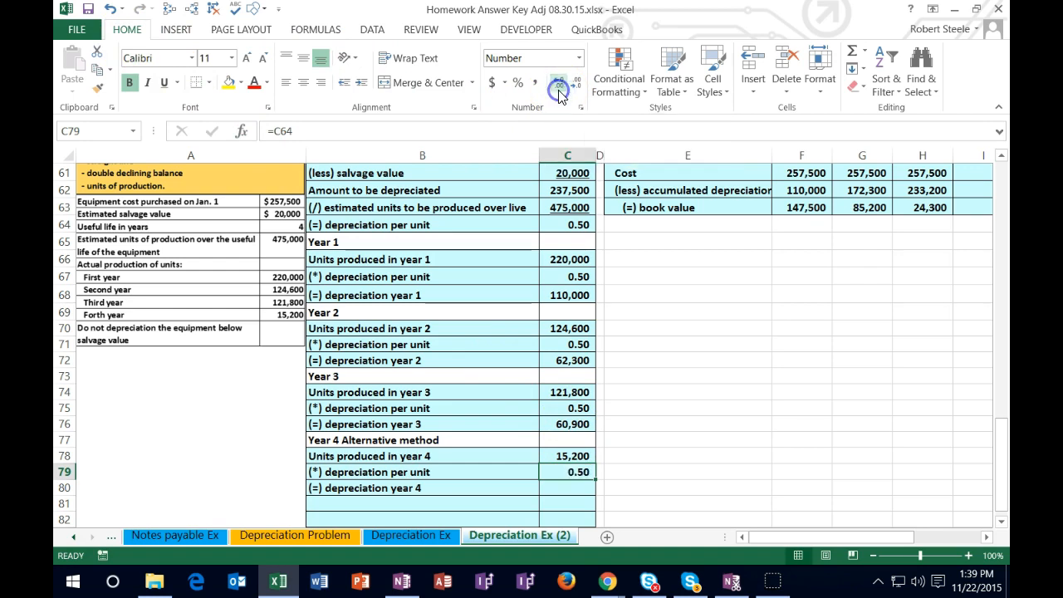
# Step: Calculate year 4 depreciation in C80 by multiplying the units produced in C78 by the per-unit rate in C79
pyautogui.click(573, 488)
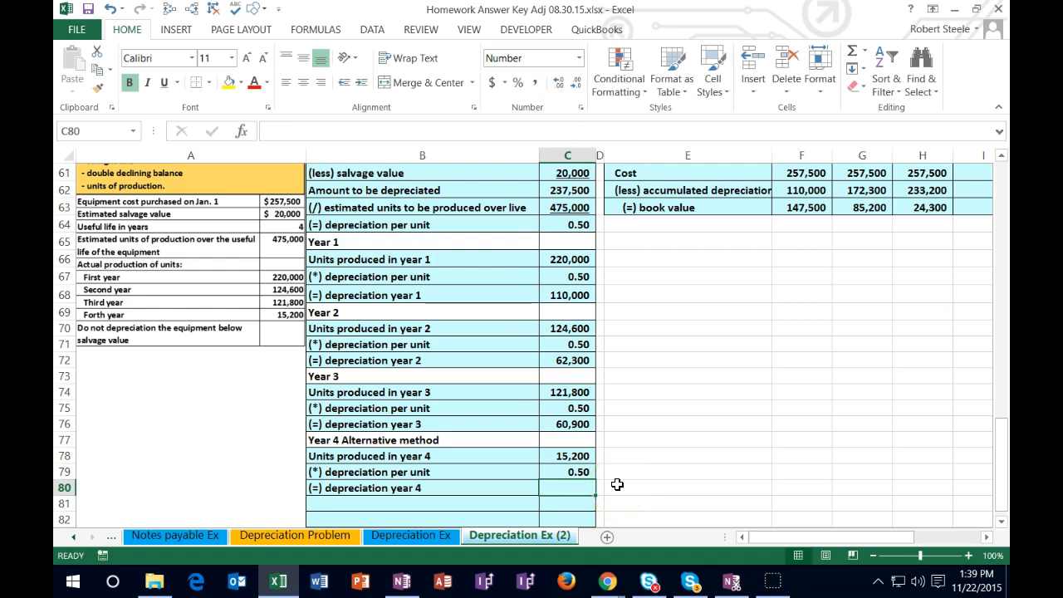
pyautogui.write('=')
pyautogui.click(573, 456)
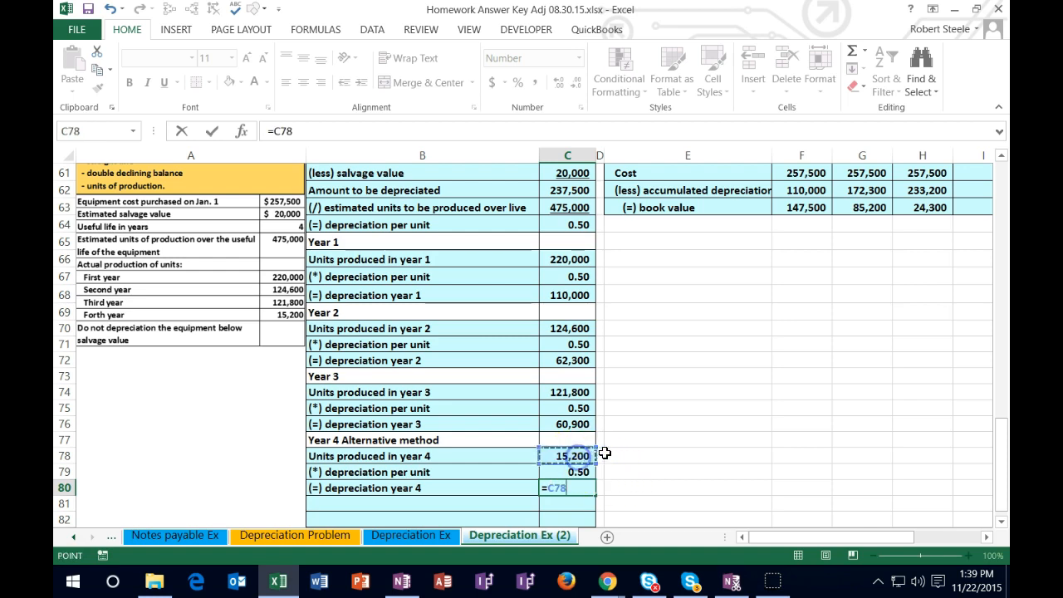
pyautogui.write('*')
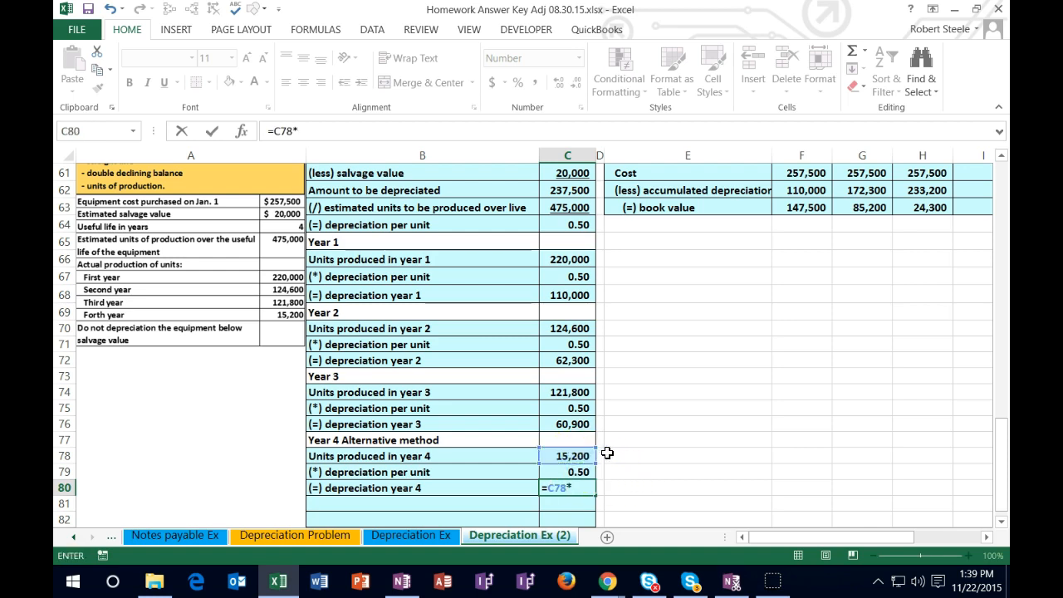
pyautogui.click(578, 471)
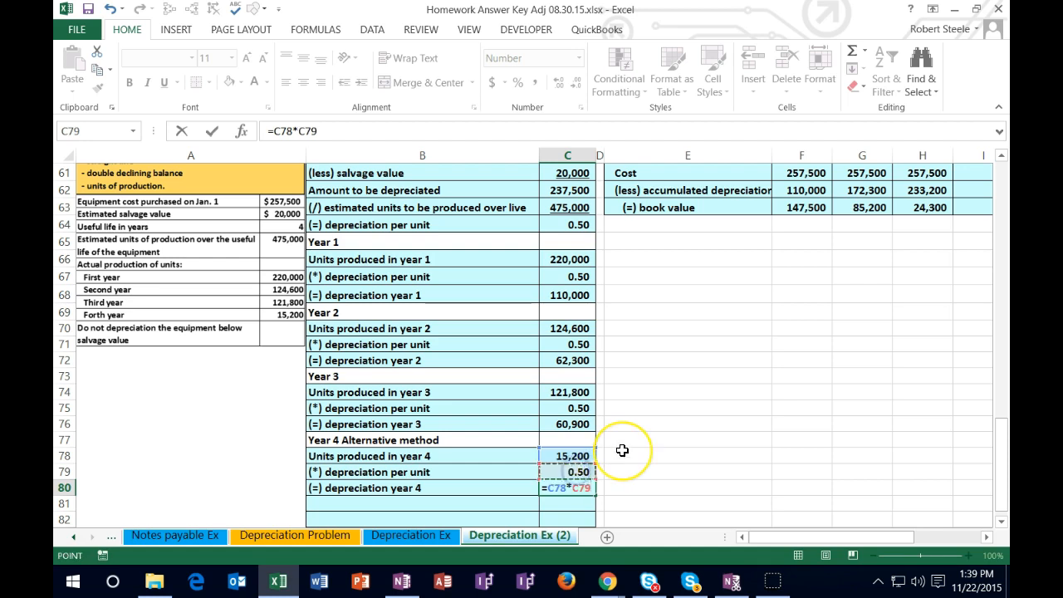
pyautogui.press('Return')
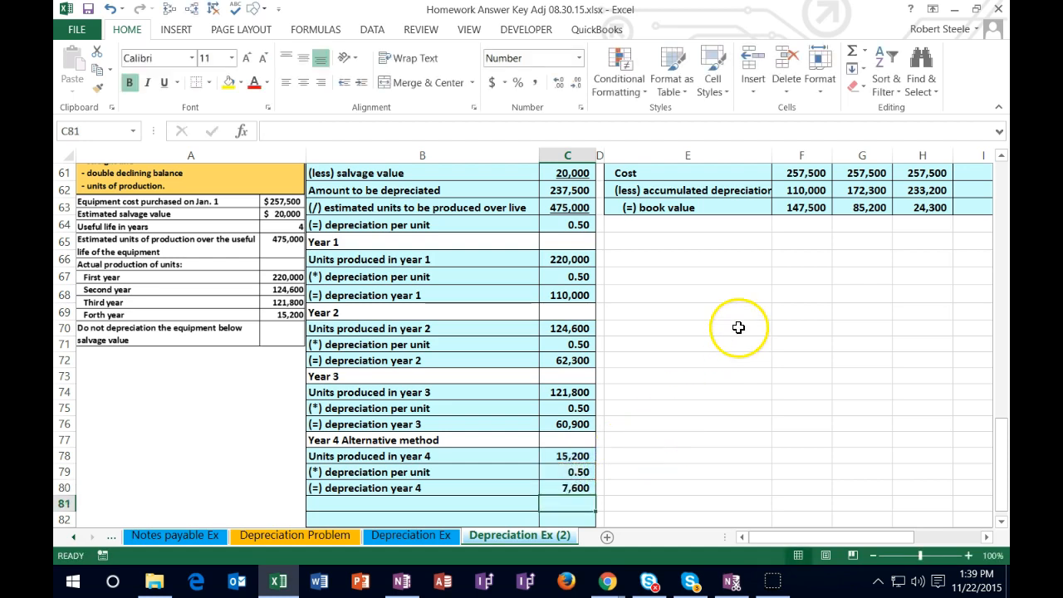
# Step: Link the Year 4 Depreciation cell I59 in the summary table to the depreciation year 4 amount in C80
pyautogui.click(743, 291)
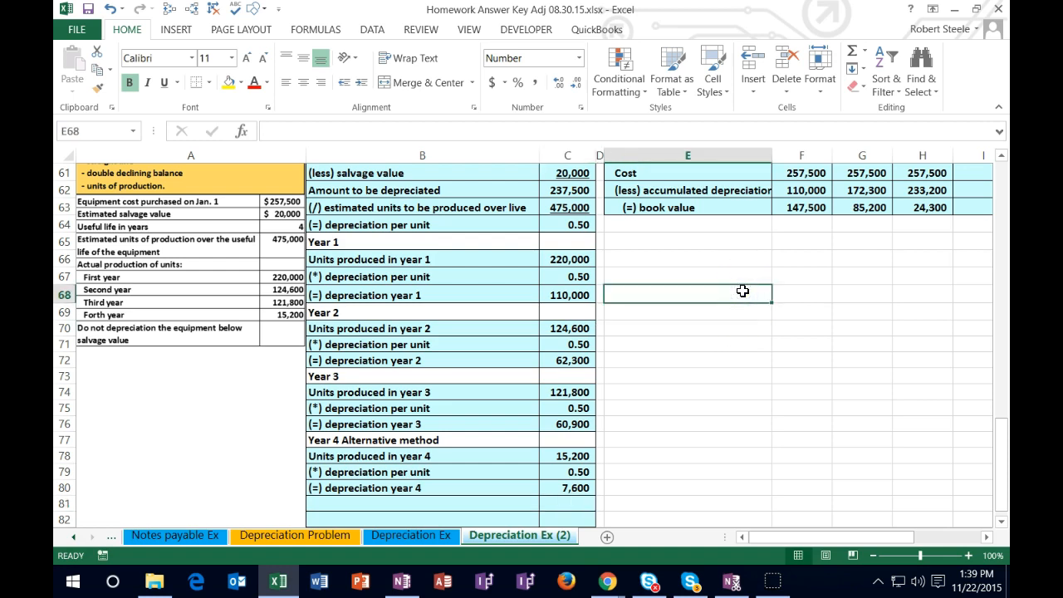
pyautogui.press('Right')
pyautogui.press('Right')
pyautogui.press('Right')
pyautogui.press('Right')
pyautogui.press('Right')
pyautogui.press('Up')
pyautogui.press('Up')
pyautogui.press('Up')
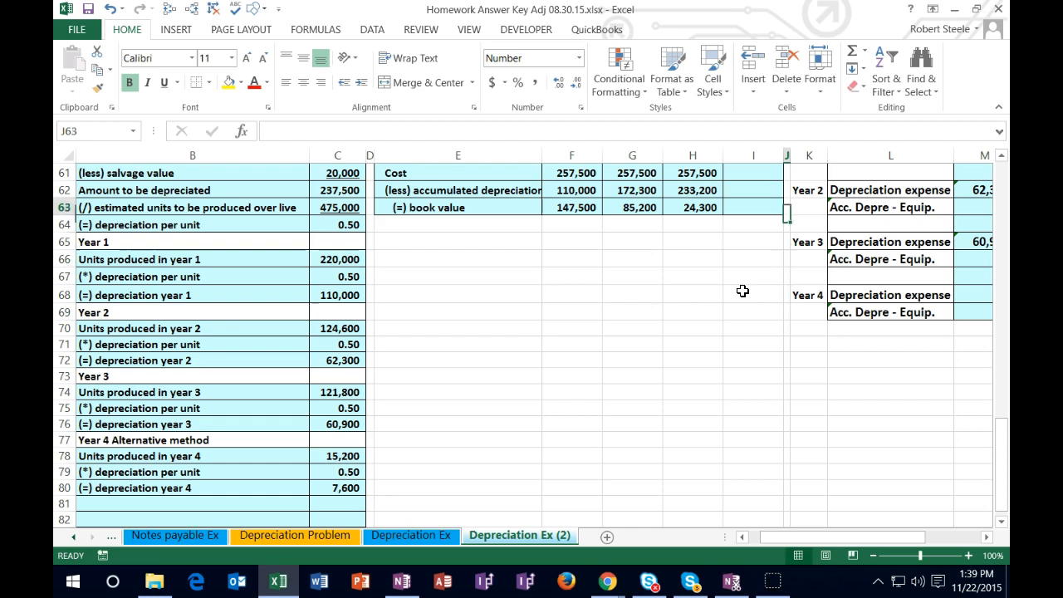
pyautogui.press('Up')
pyautogui.press('Up')
pyautogui.press('Up')
pyautogui.press('Up')
pyautogui.press('Up')
pyautogui.press('Up')
pyautogui.press('Up')
pyautogui.press('Down')
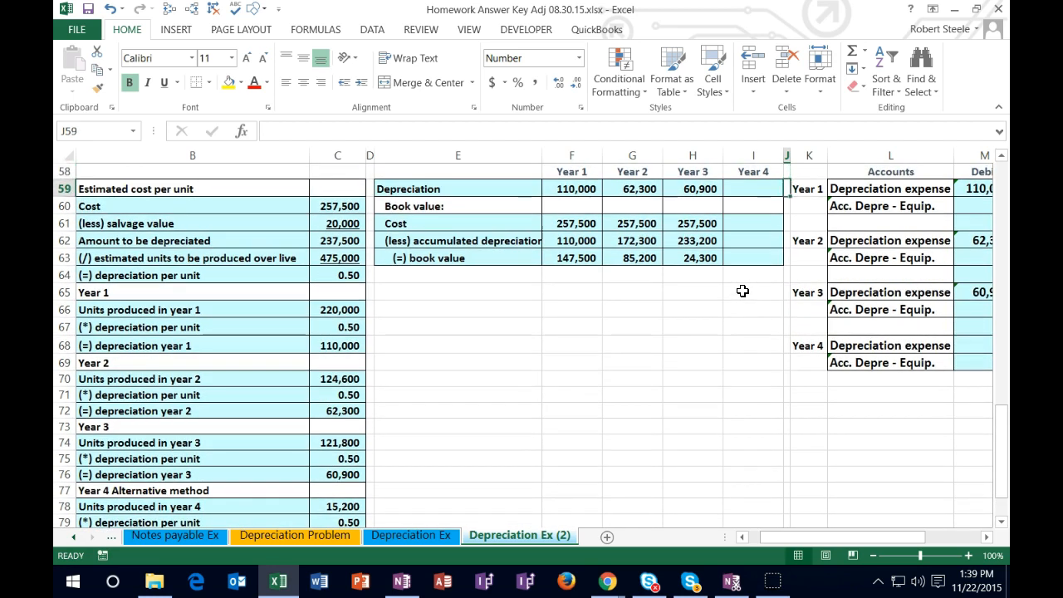
pyautogui.press('Left')
pyautogui.write('=')
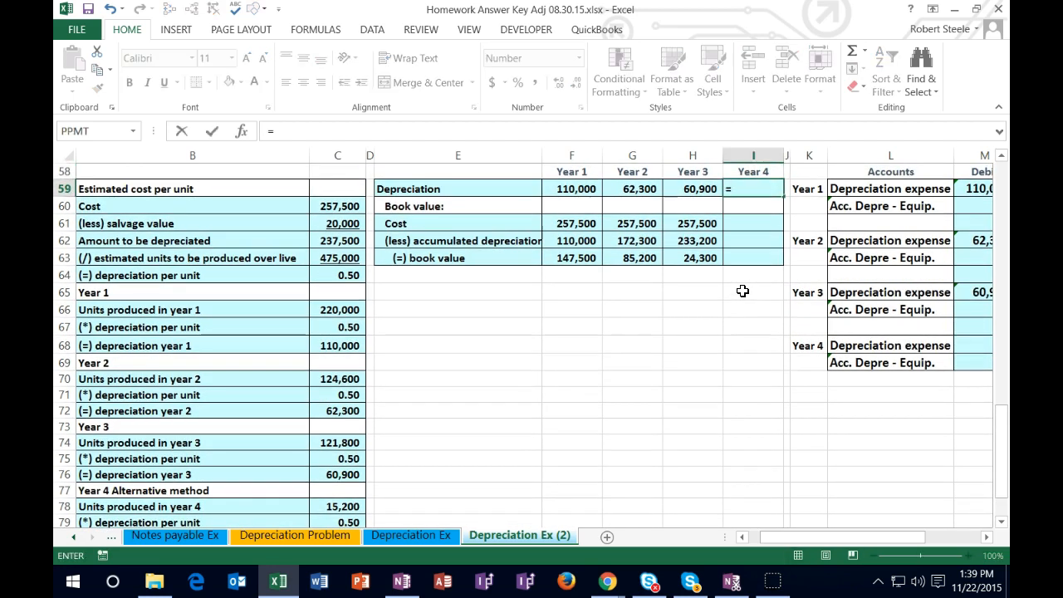
pyautogui.scroll(-2, 599, 363)
pyautogui.click(335, 436)
pyautogui.press('Return')
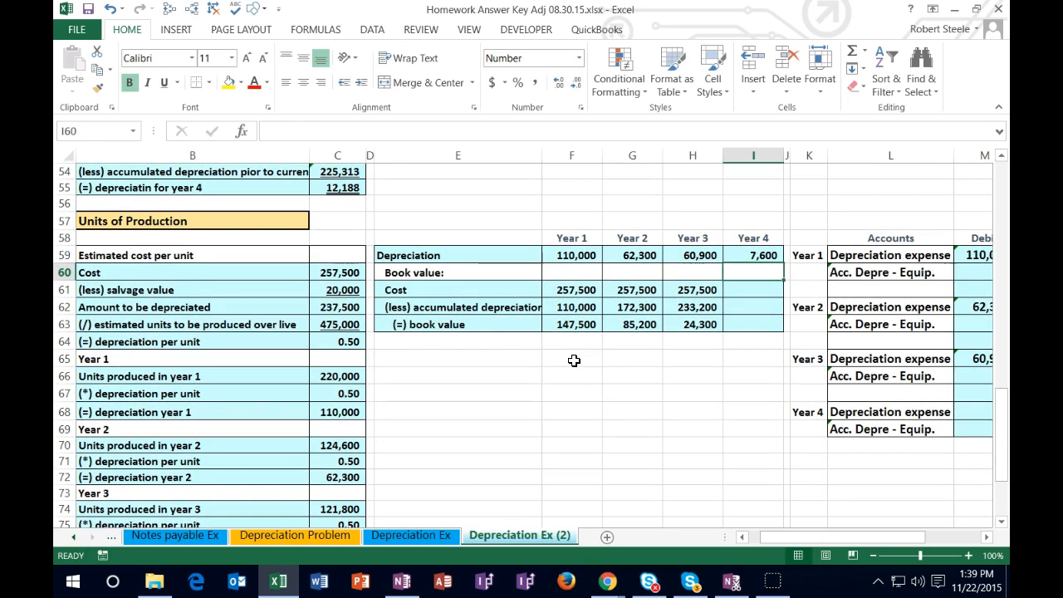
# Step: Carry the equipment cost into the Year 4 column by setting I61 to =H61
pyautogui.click(745, 290)
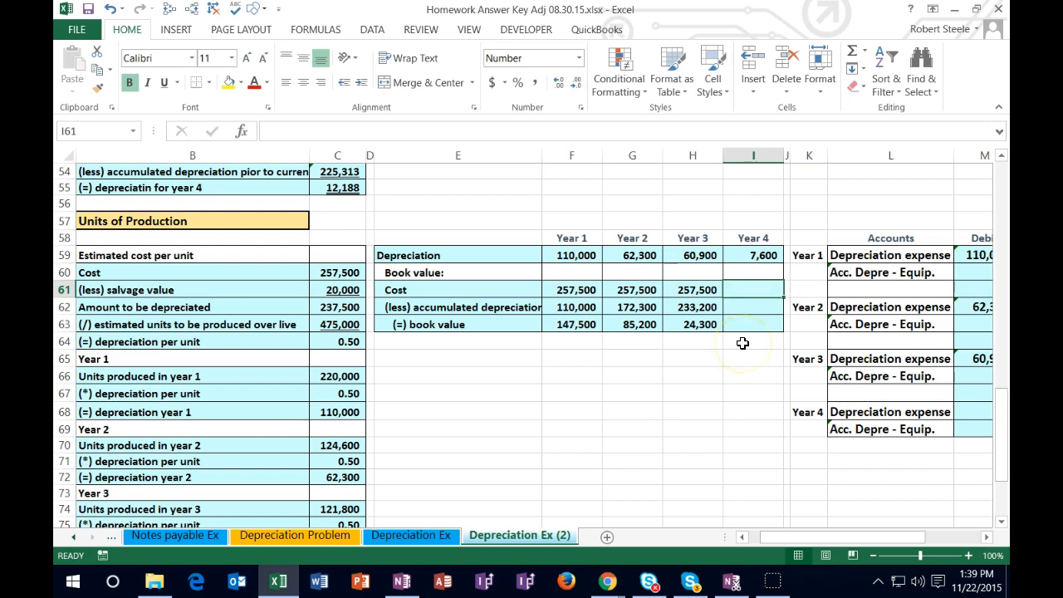
pyautogui.write('=')
pyautogui.press('Left')
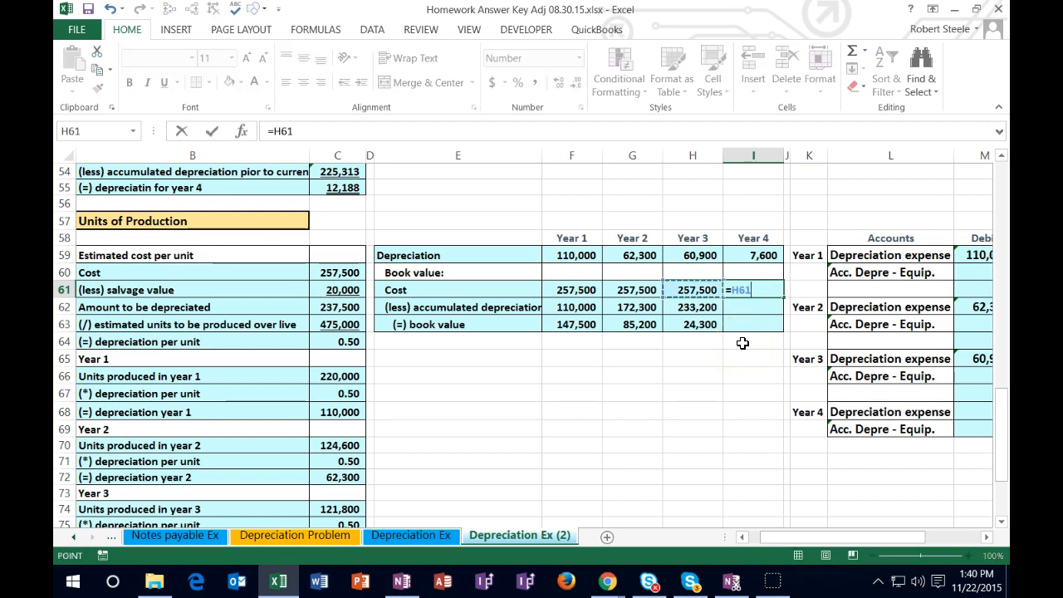
pyautogui.press('Return')
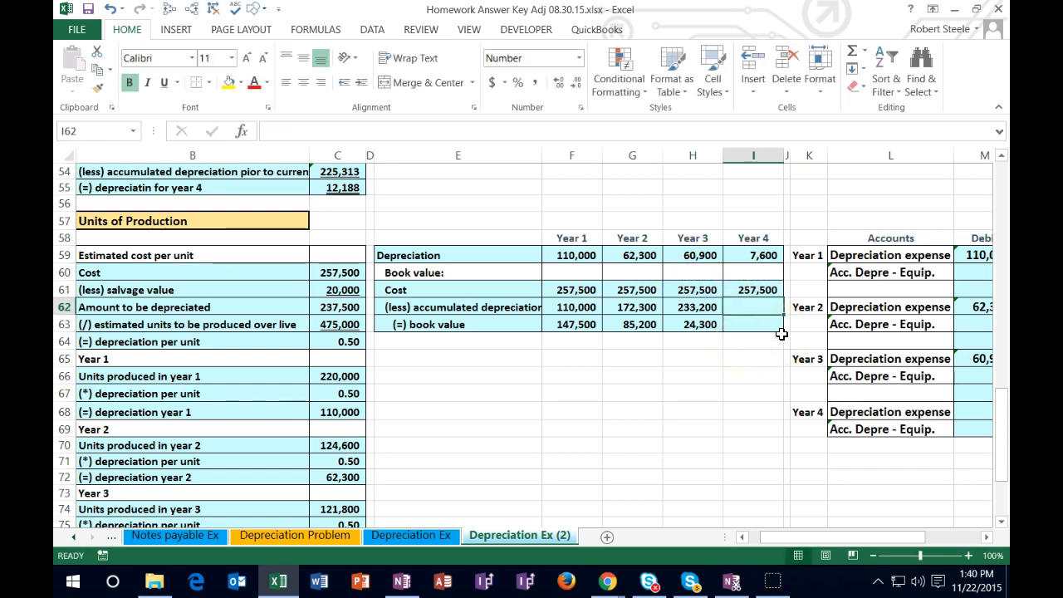
# Step: Calculate Year 4 accumulated depreciation in I62 as H62 plus I59 and check it against the sum of F59:I59
pyautogui.write('=')
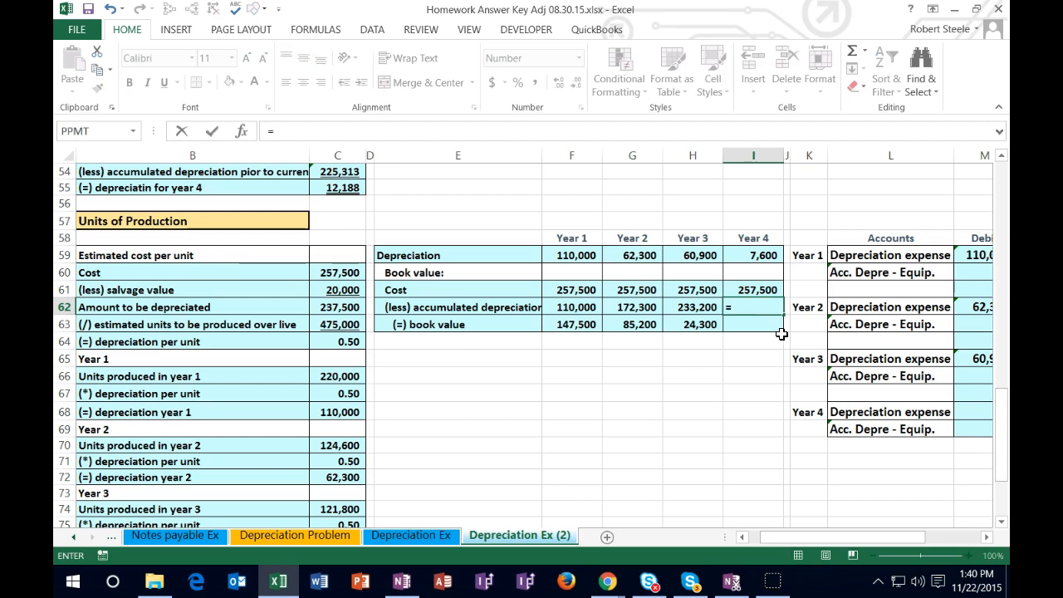
pyautogui.press('Left')
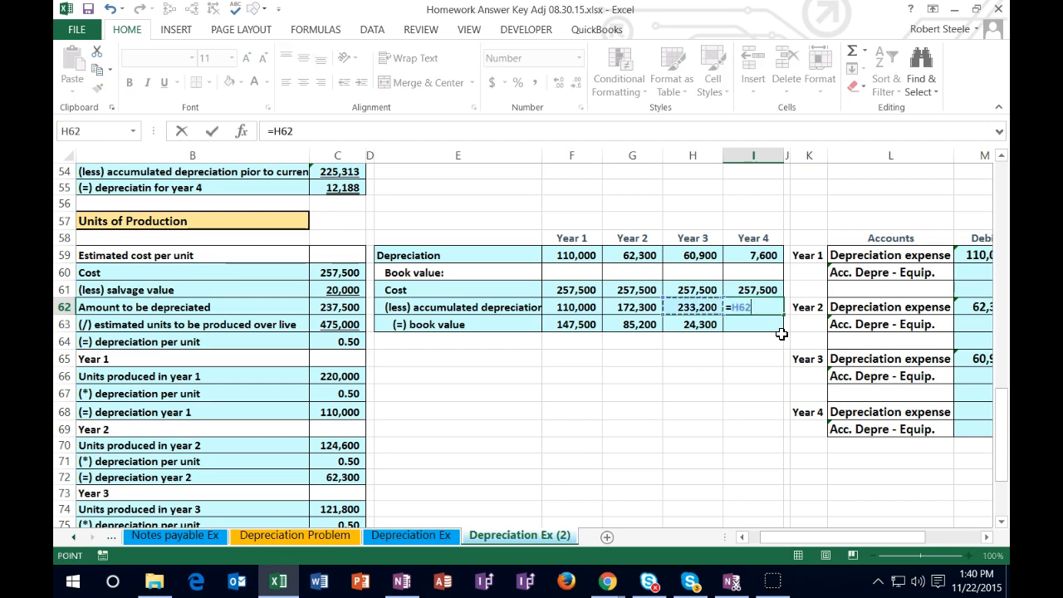
pyautogui.write('+')
pyautogui.click(752, 255)
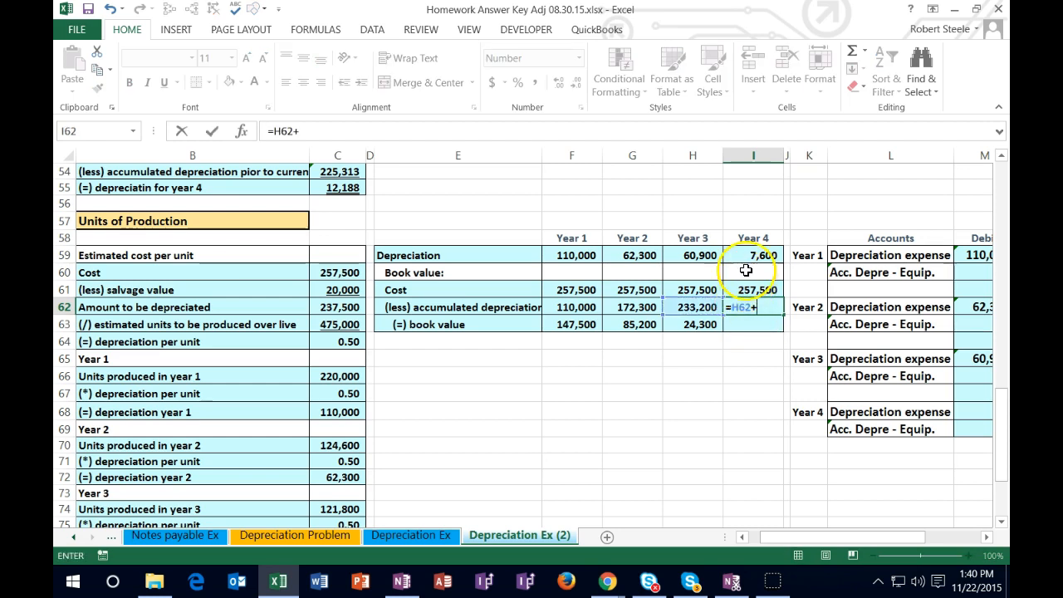
pyautogui.press('Return')
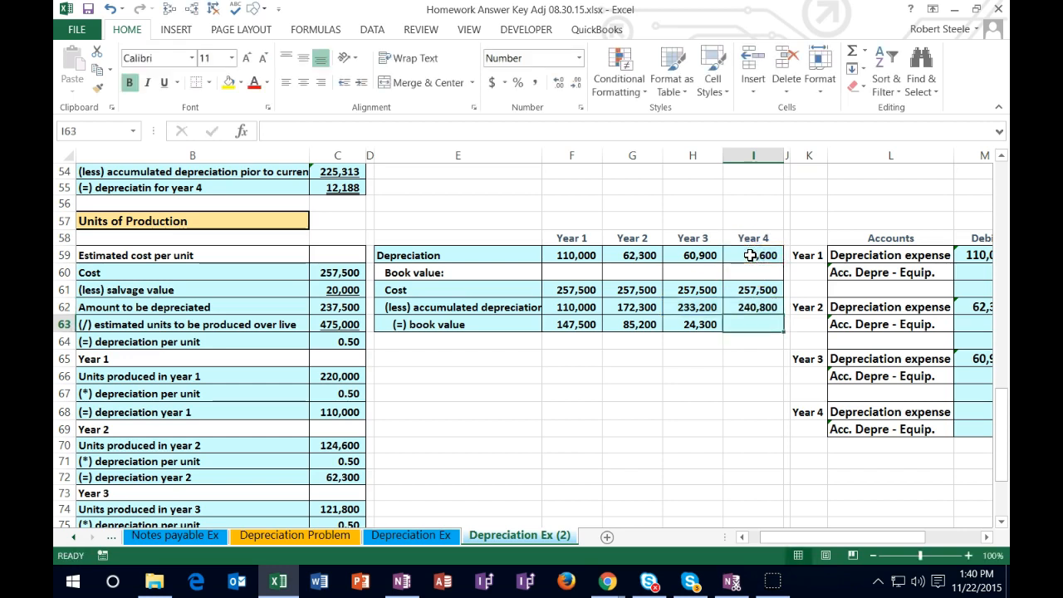
pyautogui.moveTo(584, 256); pyautogui.dragTo(722, 255)
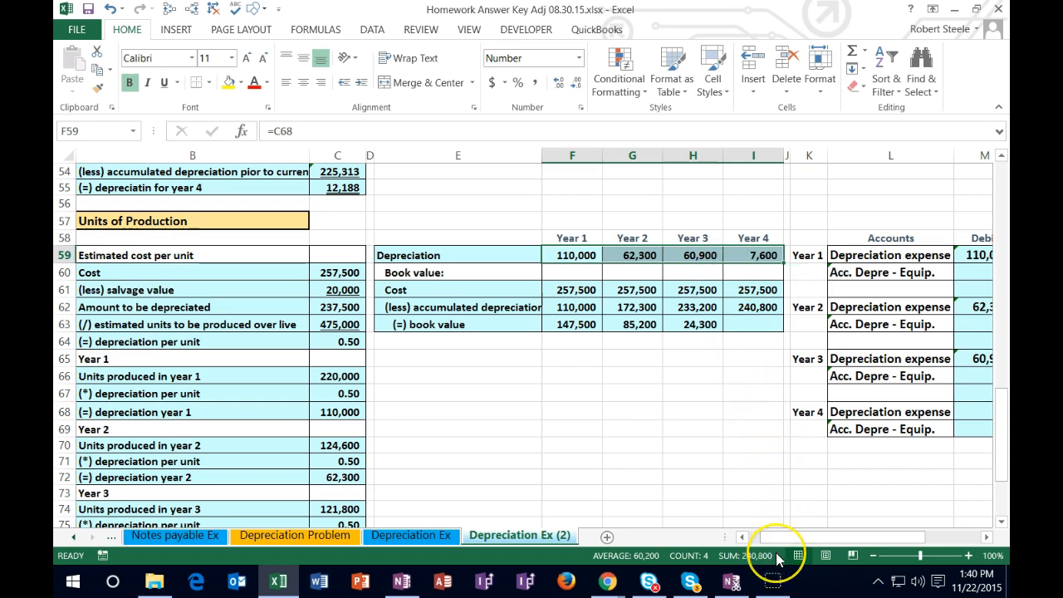
# Step: Calculate the Year 4 book value in I63 as cost minus accumulated depreciation, =I61-I62
pyautogui.click(766, 331)
pyautogui.write('=')
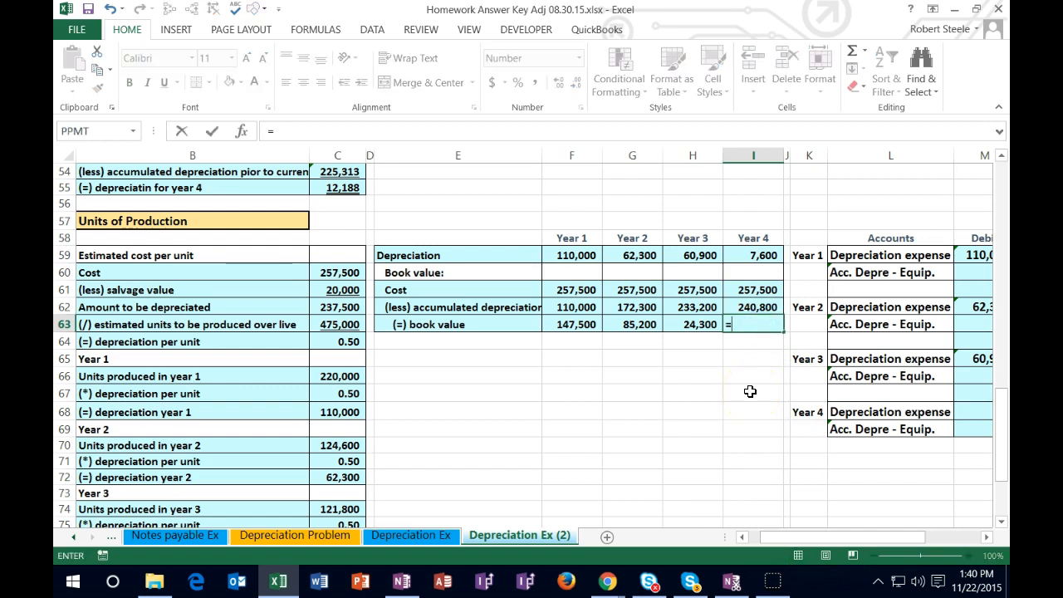
pyautogui.click(758, 291)
pyautogui.write('-')
pyautogui.click(757, 307)
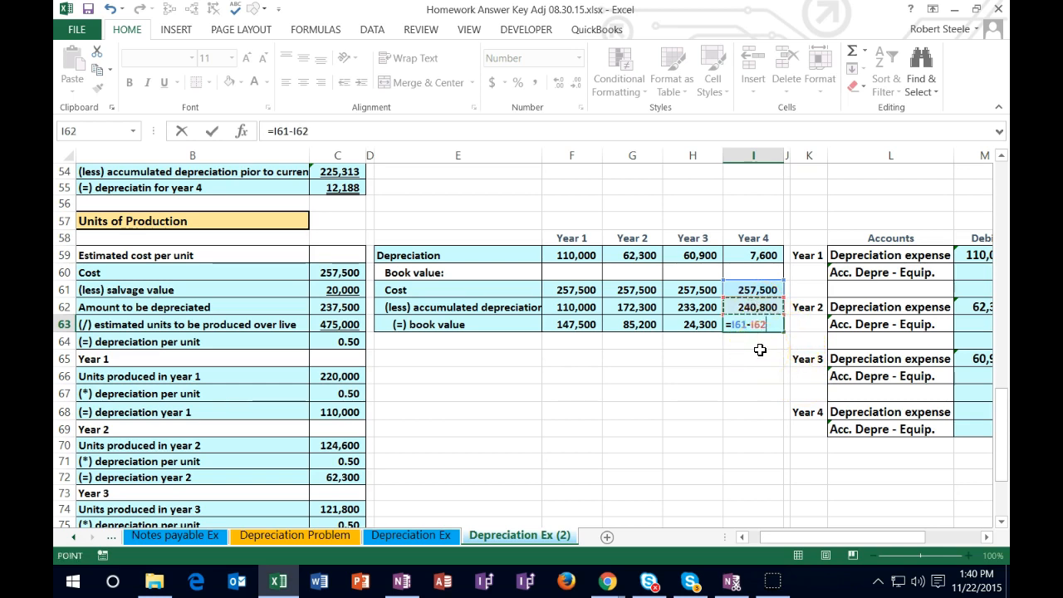
pyautogui.hotkey('ctrl', 'Return')
pyautogui.press('Return')
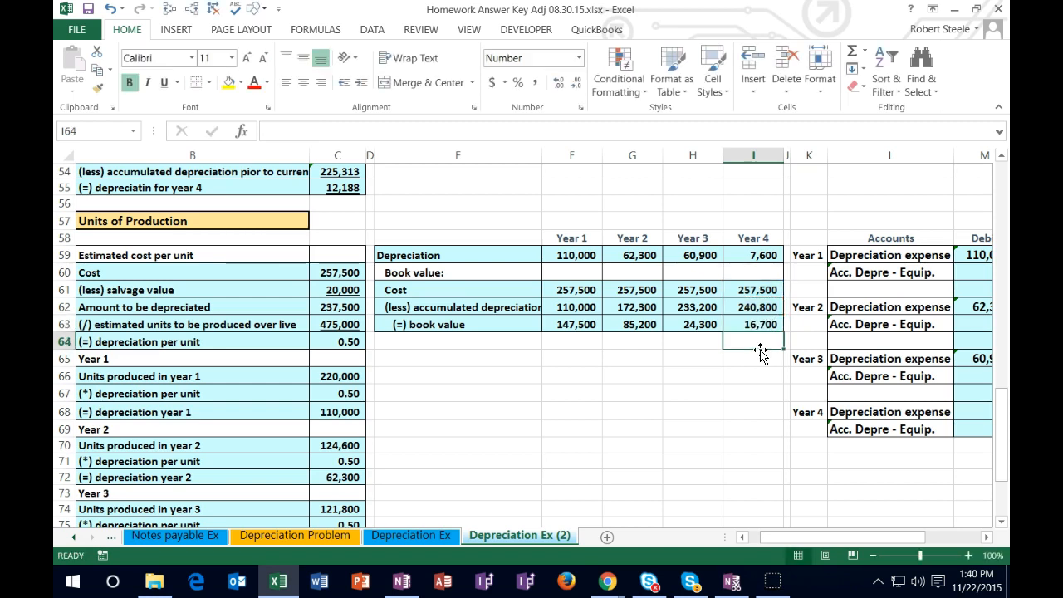
# Step: Compare the Year 4 book value in I63 with the salvage value in C61
pyautogui.click(757, 324)
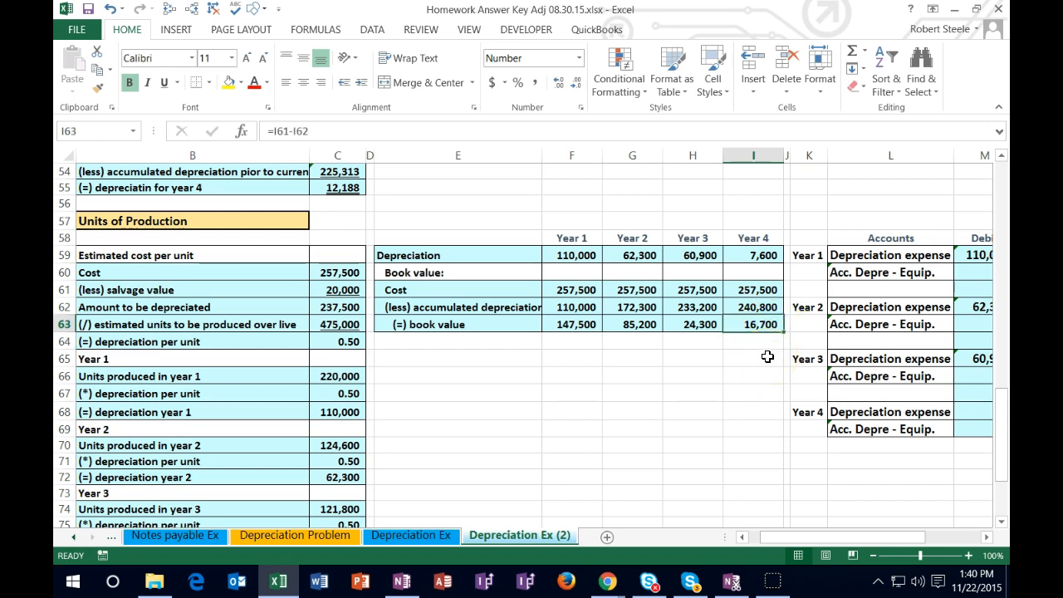
pyautogui.click(719, 347)
pyautogui.click(358, 291)
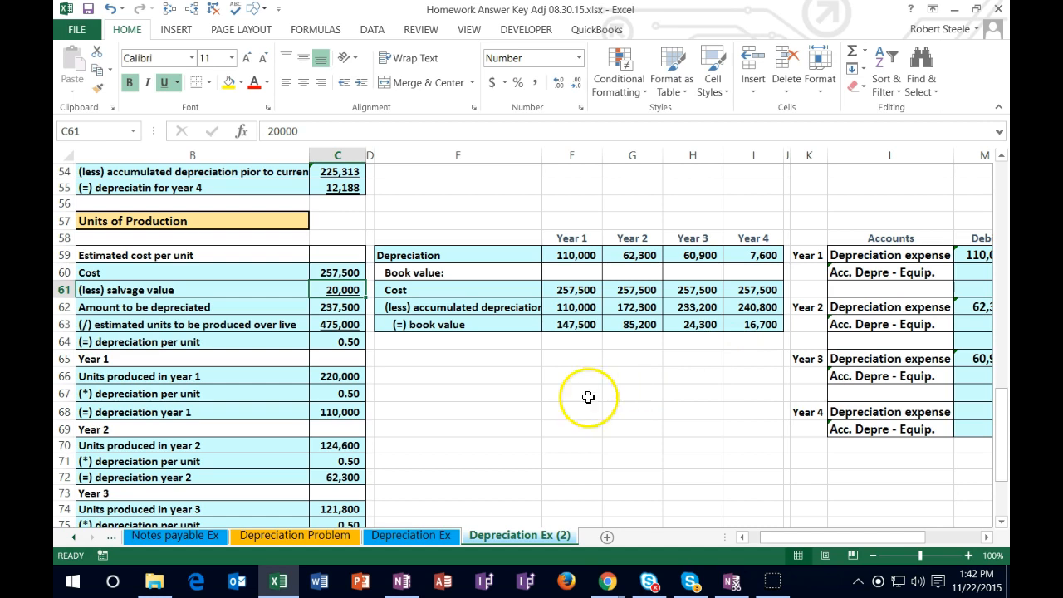
# Step: Clear the units-based year 4 calculation in B78:C80 and the Year 4 summary column in I59:I63
pyautogui.scroll(-3, 474, 445)
pyautogui.scroll(-1, 474, 446)
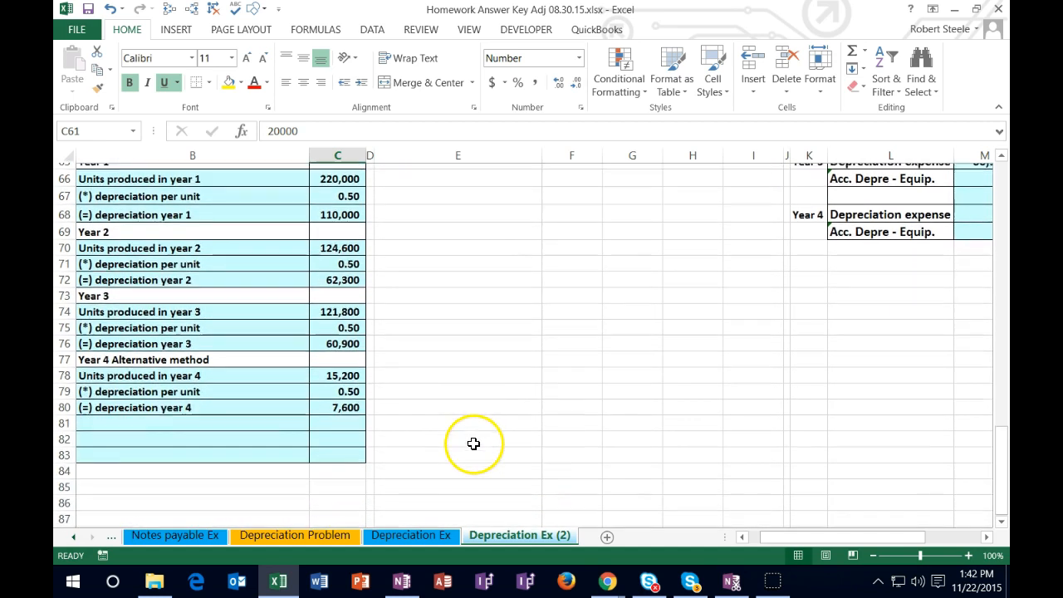
pyautogui.click(231, 377)
pyautogui.moveTo(231, 377); pyautogui.dragTo(337, 399)
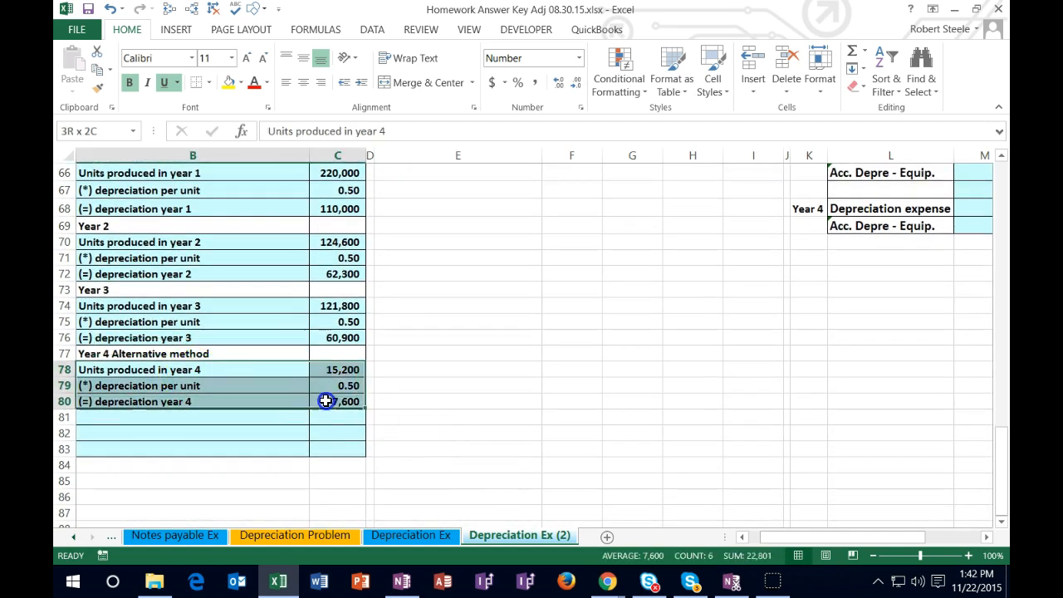
pyautogui.press('Delete')
pyautogui.scroll(3, 327, 350)
pyautogui.moveTo(751, 207); pyautogui.dragTo(752, 277)
pyautogui.press('Delete')
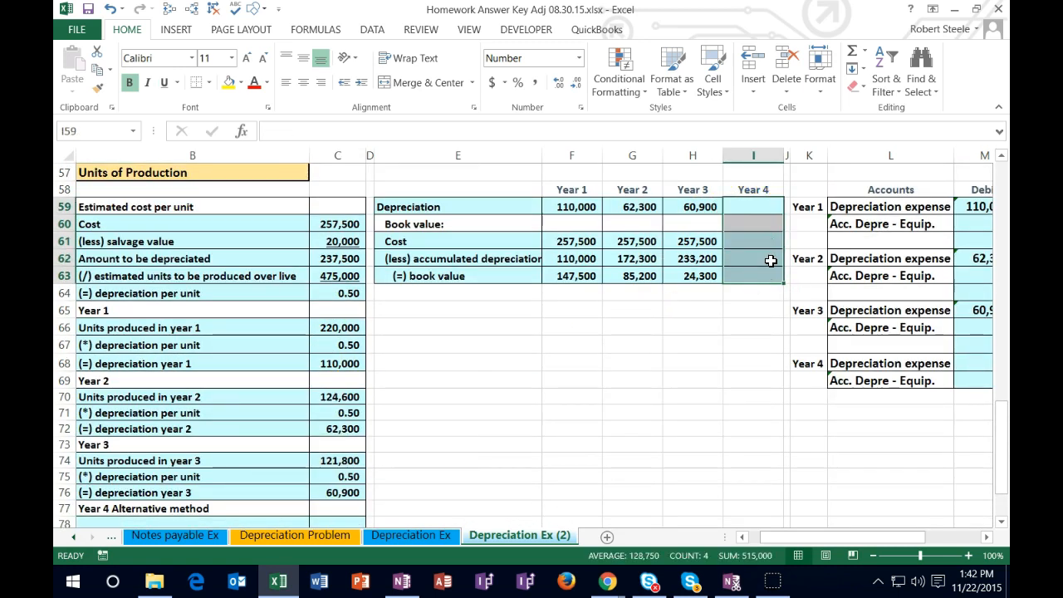
# Step: Start the Year 4 Alternative method calculation in row 78 with the label "Cost" and the amount 257,500
pyautogui.scroll(-3, 444, 363)
pyautogui.click(170, 372)
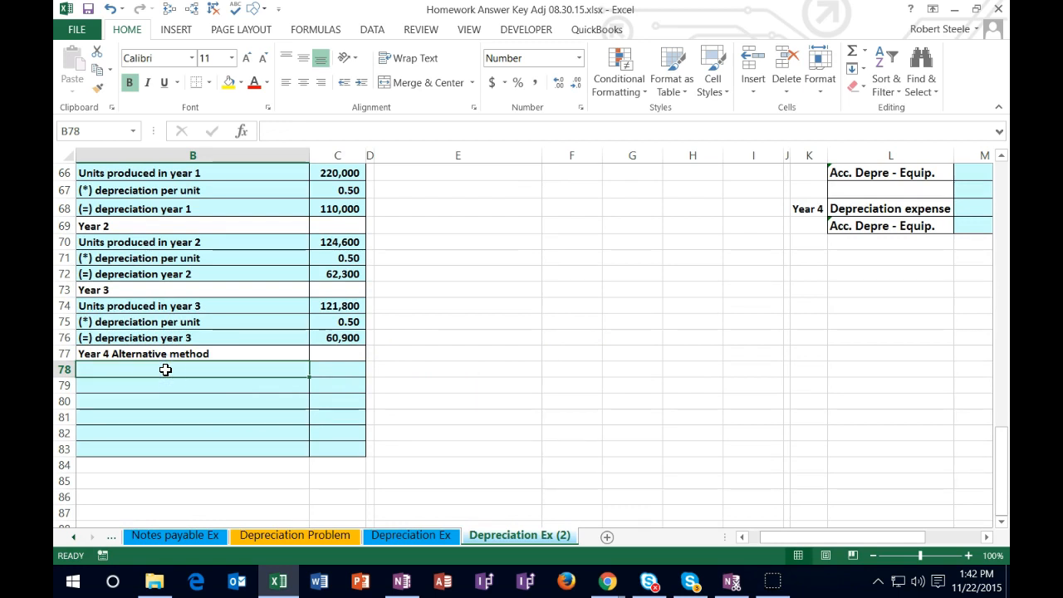
pyautogui.write('Cost')
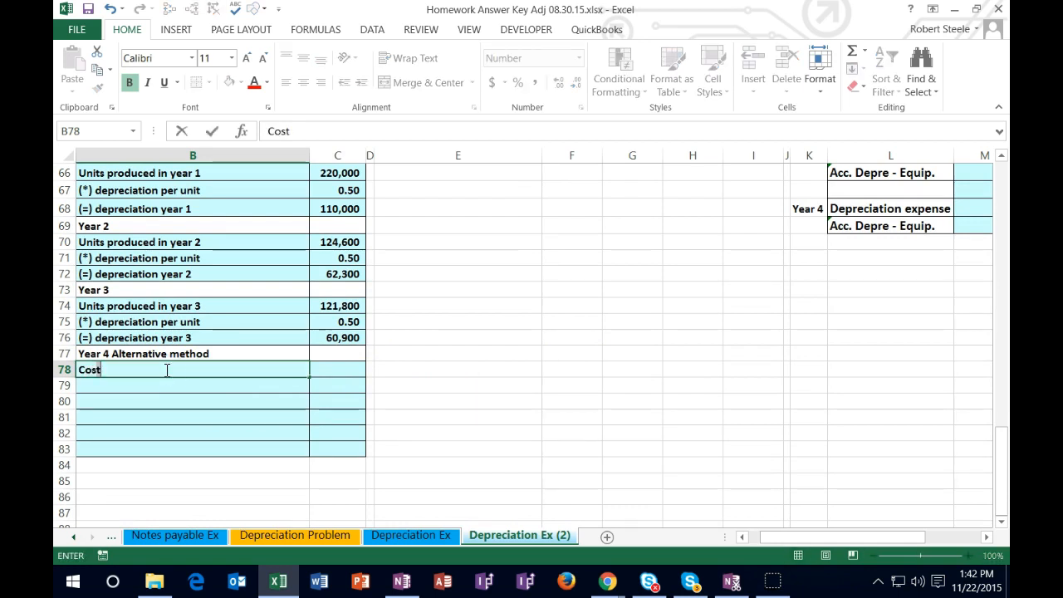
pyautogui.press('Tab')
pyautogui.write('25')
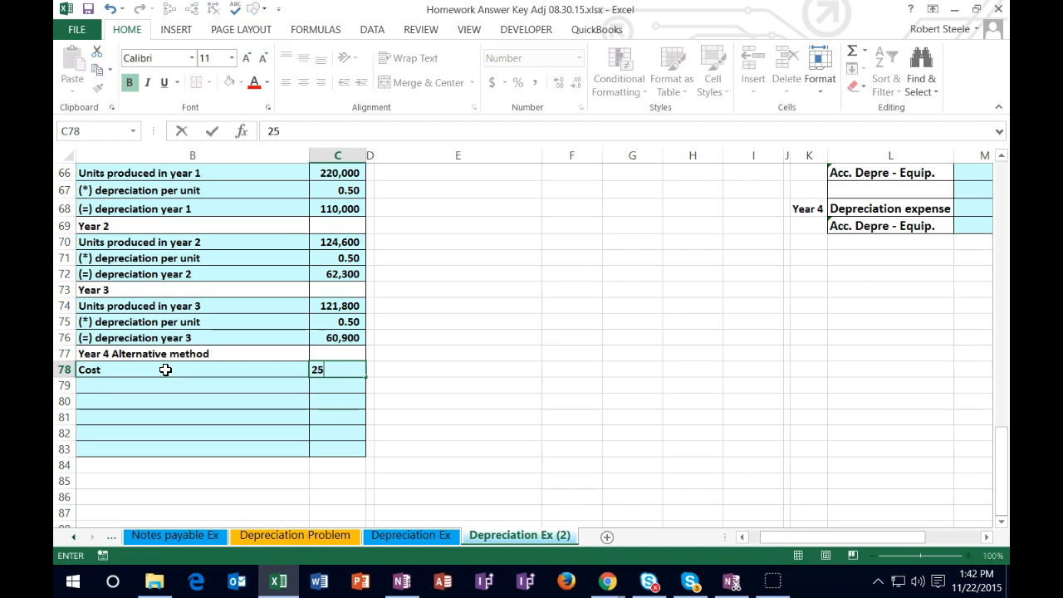
pyautogui.write('7,500')
pyautogui.press('Return')
# Step: Fill row 79 by referencing the "(less) salvage value" label from B61 and entering 20000 as its amount in C79
pyautogui.scroll(3, 170, 366)
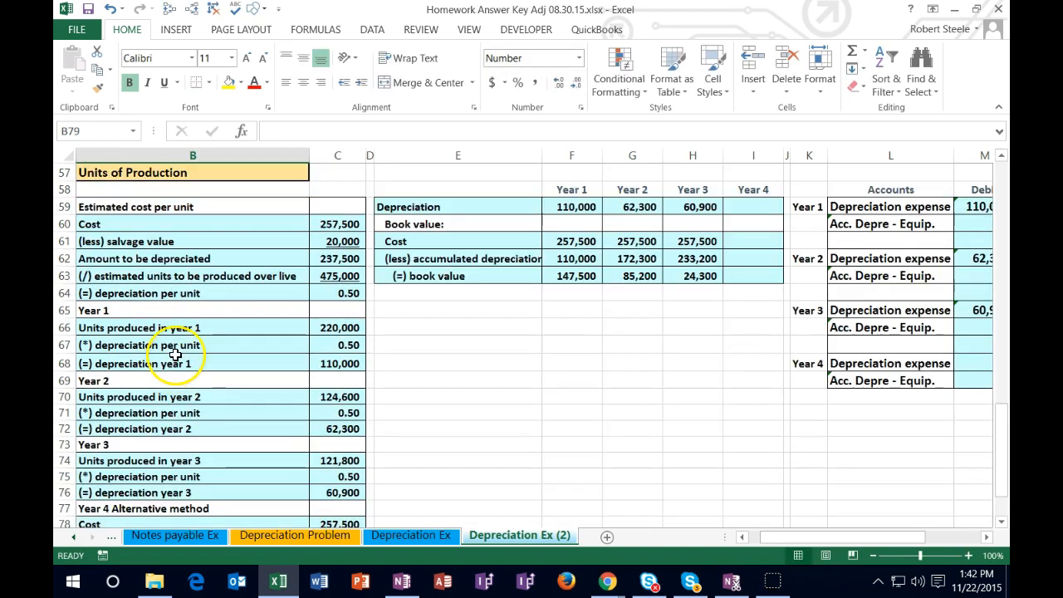
pyautogui.scroll(-2, 176, 354)
pyautogui.write('+')
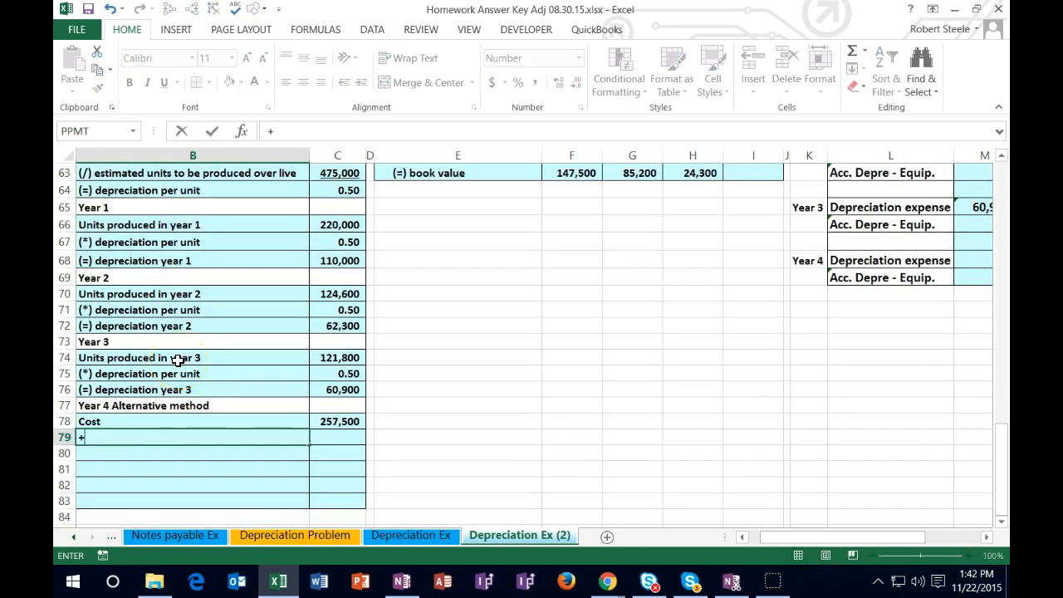
pyautogui.scroll(3, 183, 341)
pyautogui.click(171, 290)
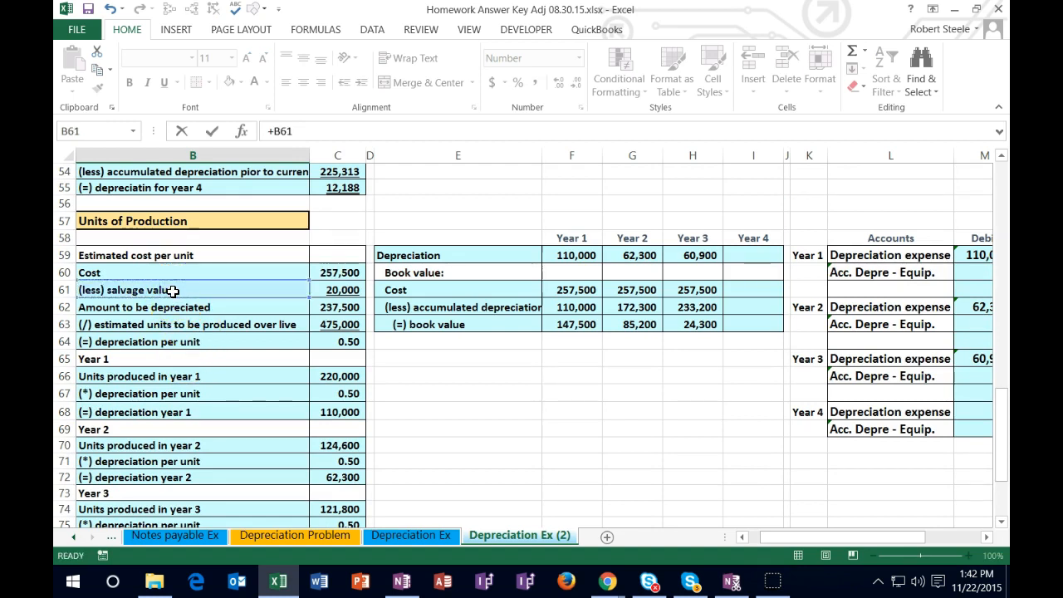
pyautogui.press('Return')
pyautogui.press('Right')
pyautogui.press('Up')
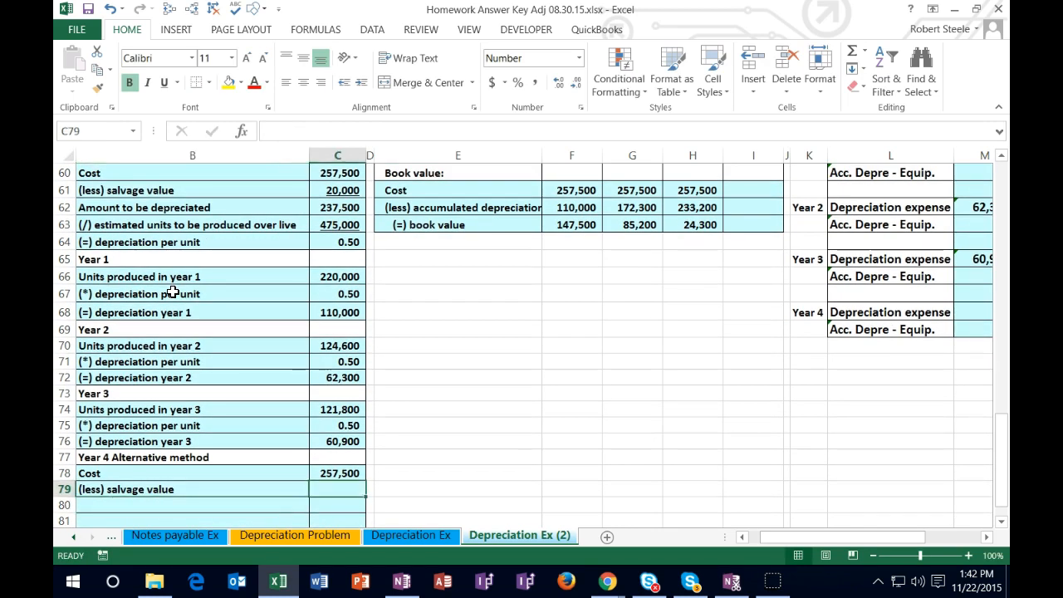
pyautogui.write('20000')
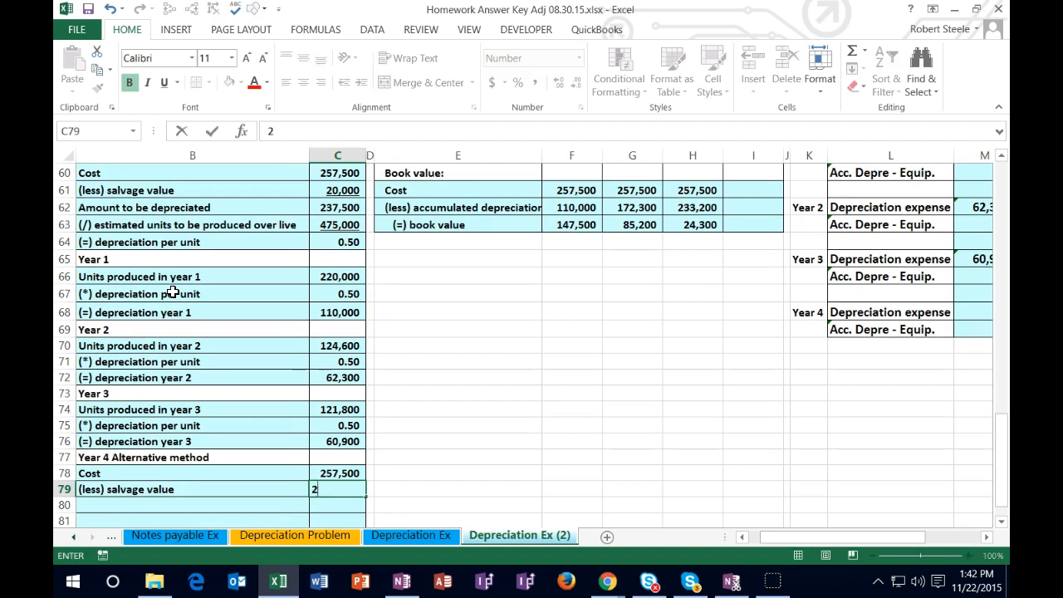
pyautogui.press('Return')
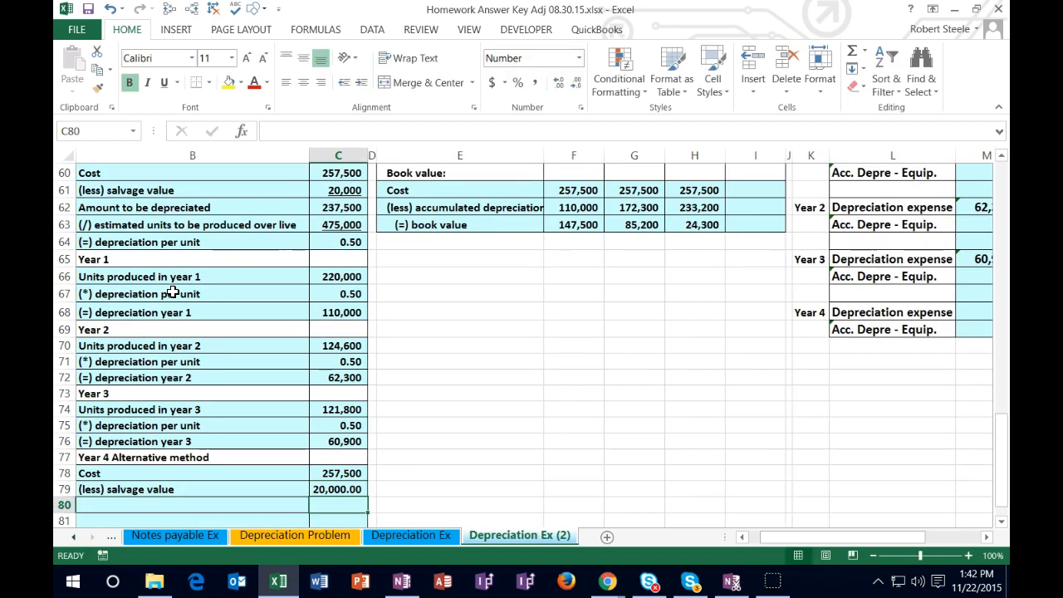
# Step: Display the salvage value in C79 without decimals and narrow column C slightly
pyautogui.press('Up')
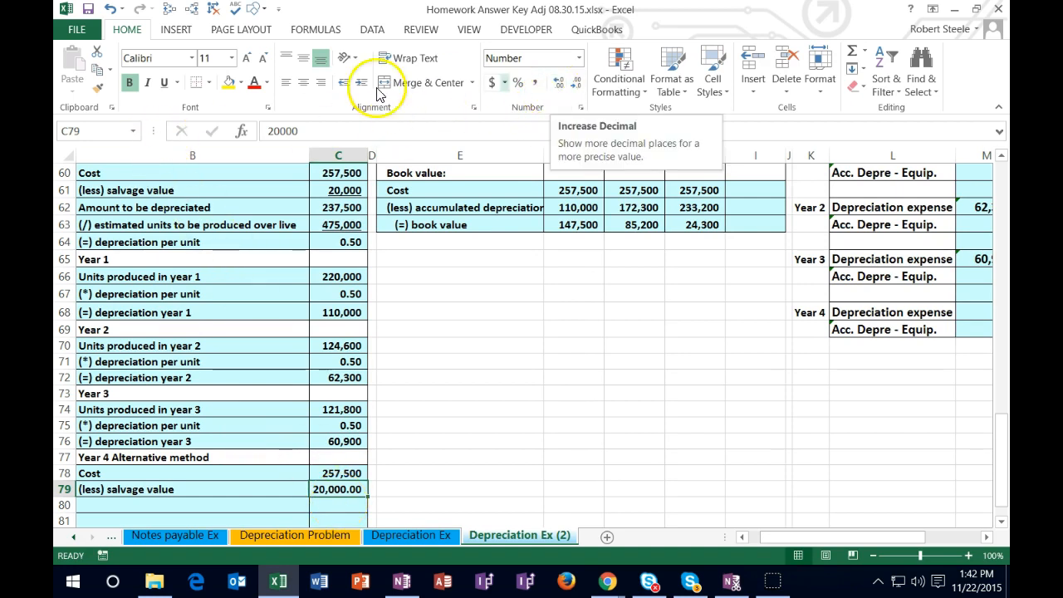
pyautogui.click(576, 86)
pyautogui.click(575, 85)
pyautogui.moveTo(368, 152); pyautogui.dragTo(365, 152)
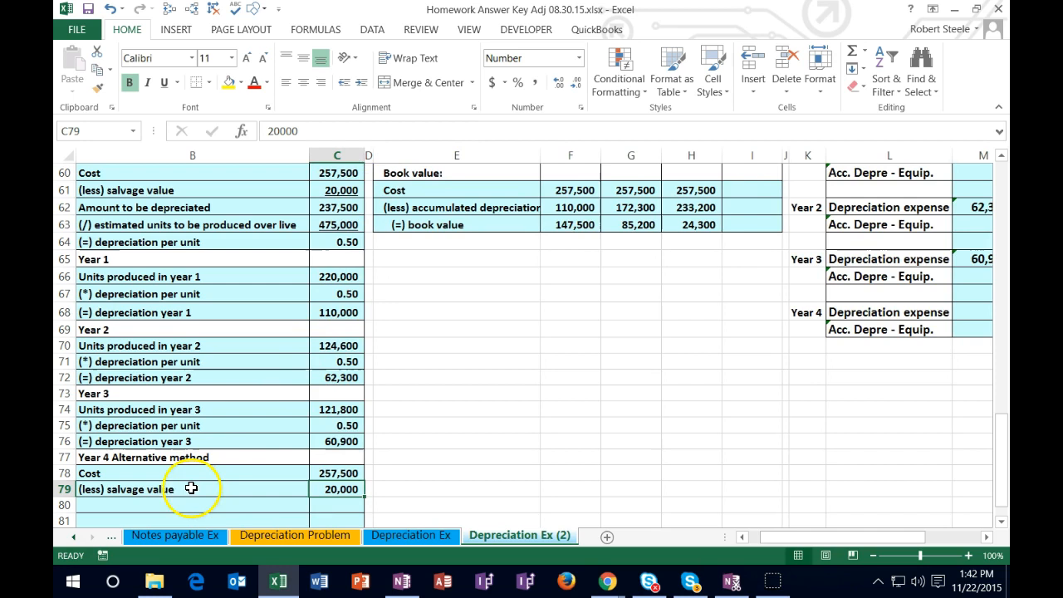
# Step: Underline the salvage value in C79 and the depreciation per unit amounts in C67, C71 and C75
pyautogui.click(143, 503)
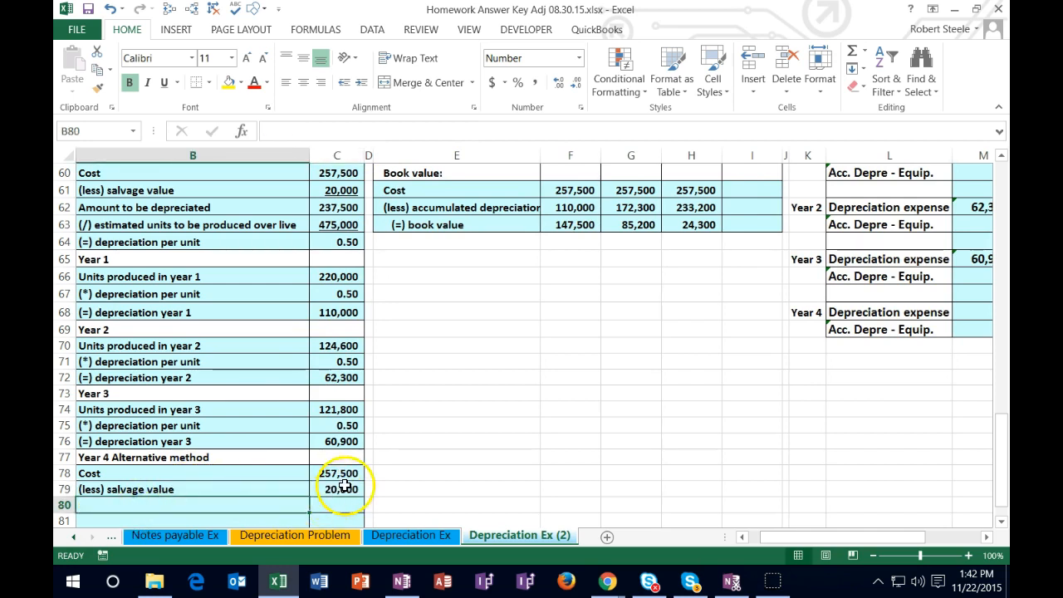
pyautogui.click(342, 489)
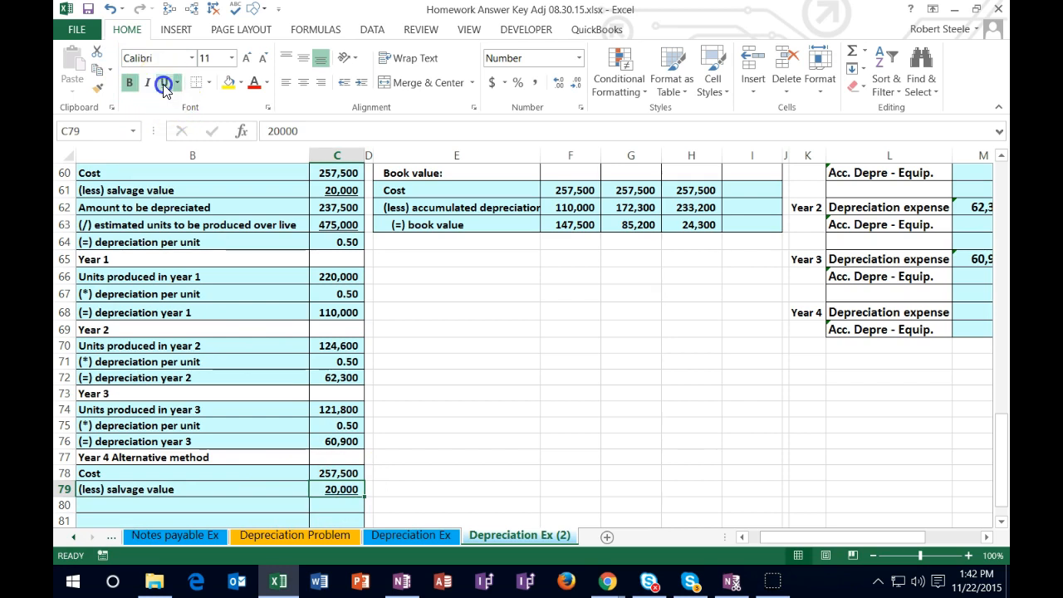
pyautogui.click(333, 291)
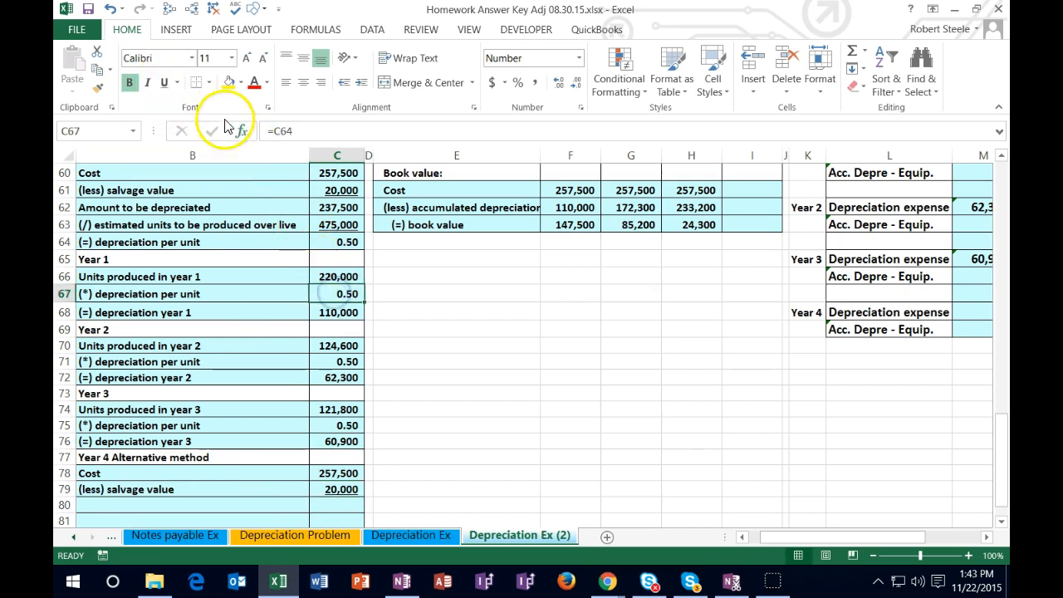
pyautogui.click(165, 82)
pyautogui.click(344, 364)
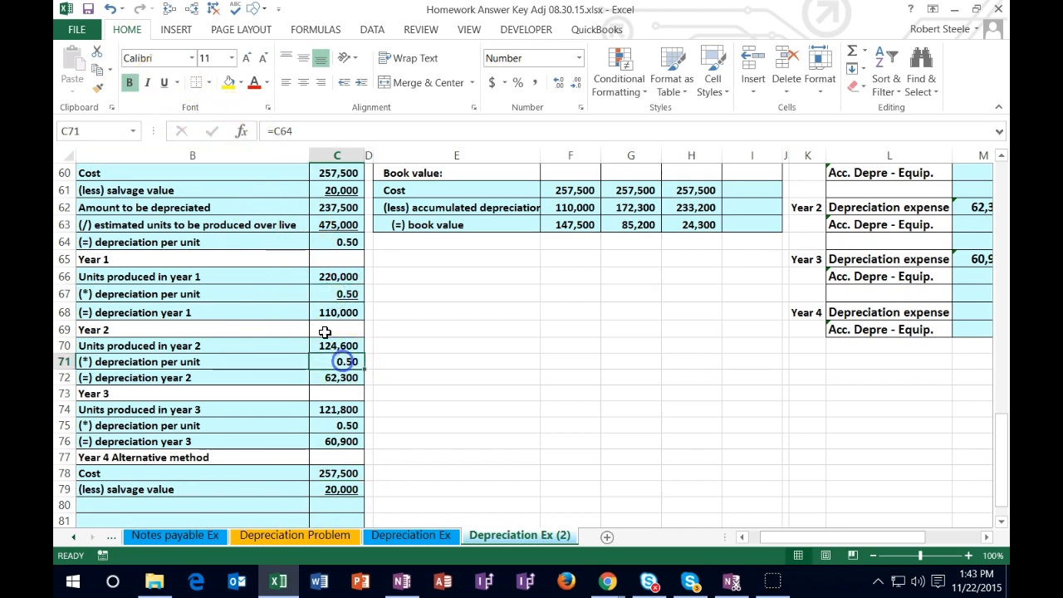
pyautogui.click(165, 83)
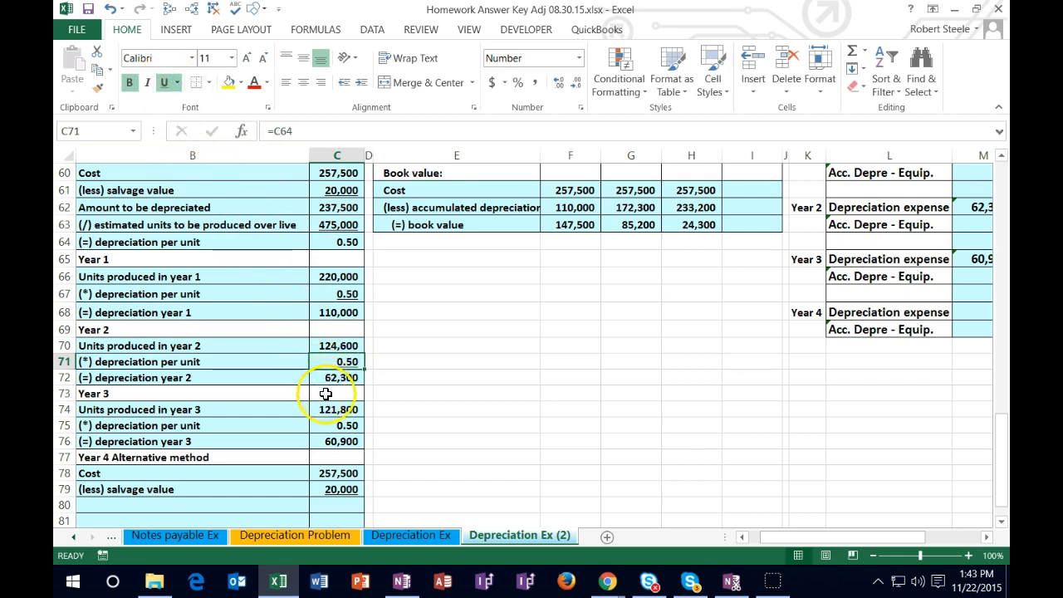
pyautogui.click(337, 424)
pyautogui.click(164, 82)
# Step: Fill B80 with the "Amount to be depreciated" label by referencing B62
pyautogui.scroll(-1, 212, 449)
pyautogui.click(136, 457)
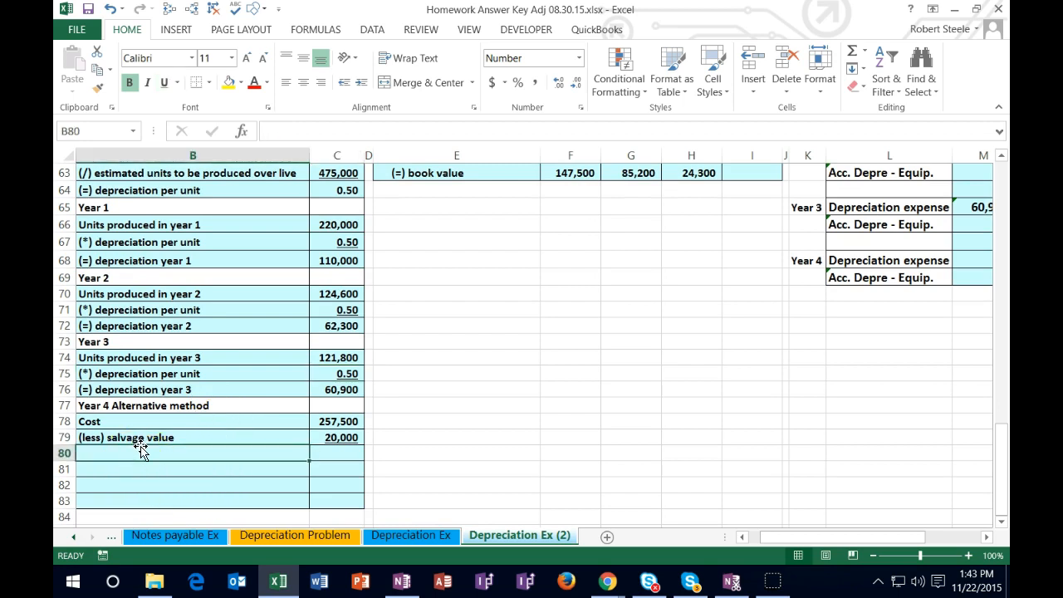
pyautogui.click(144, 448)
pyautogui.write('+')
pyautogui.scroll(2, 143, 449)
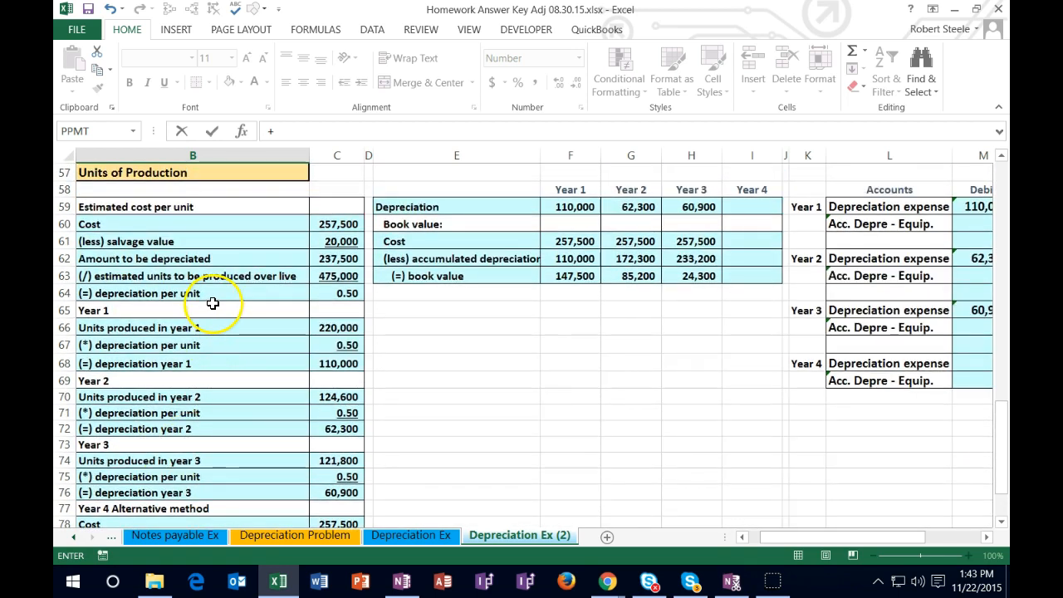
pyautogui.click(193, 258)
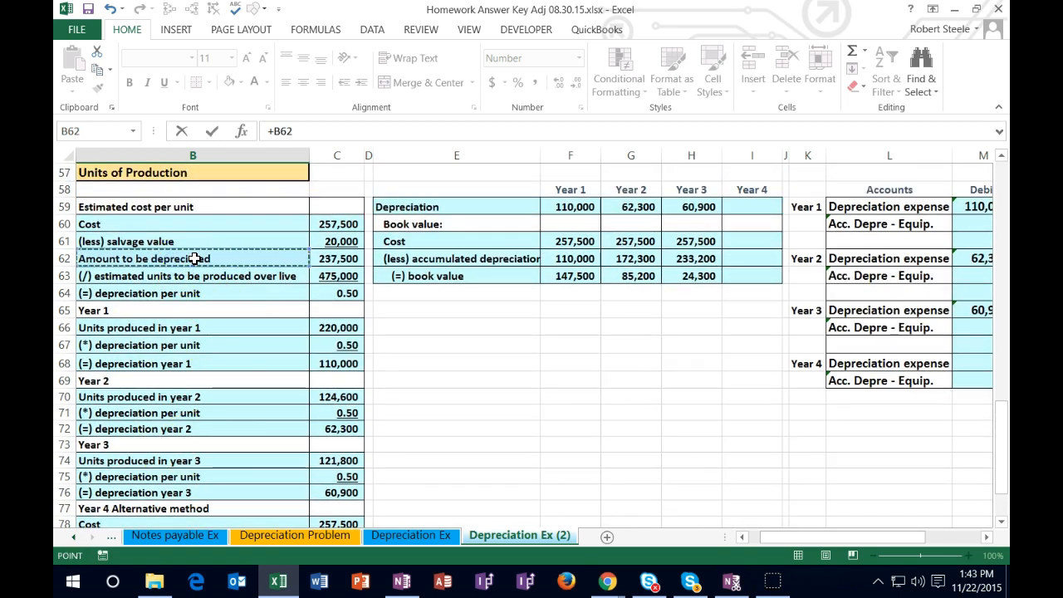
pyautogui.press('Return')
# Step: Calculate the amount to be depreciated in C80 as cost minus salvage value with =C78-C79
pyautogui.press('Right')
pyautogui.press('Up')
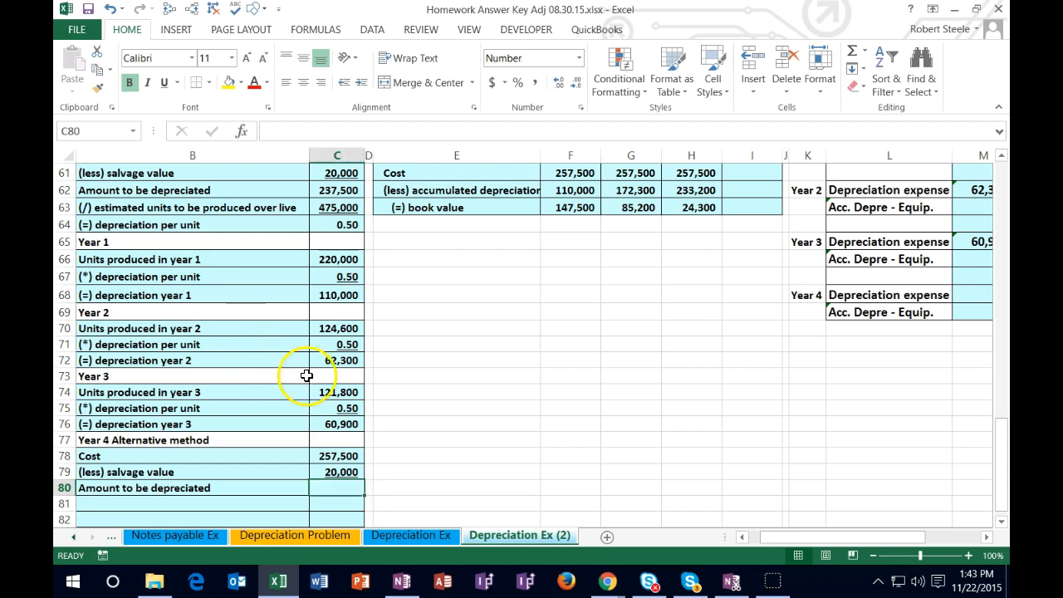
pyautogui.write('=')
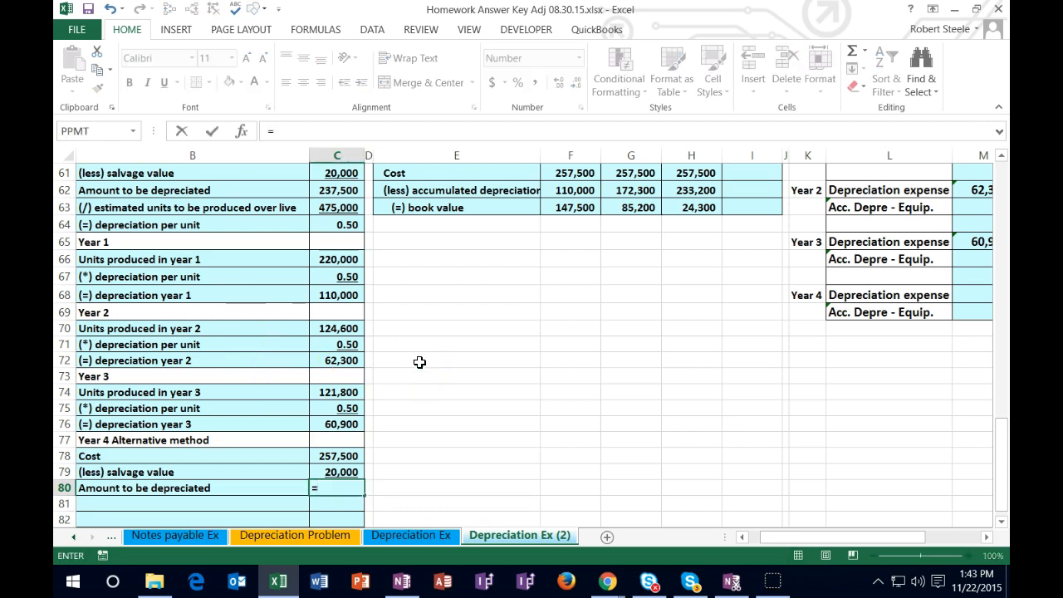
pyautogui.click(349, 459)
pyautogui.write('-')
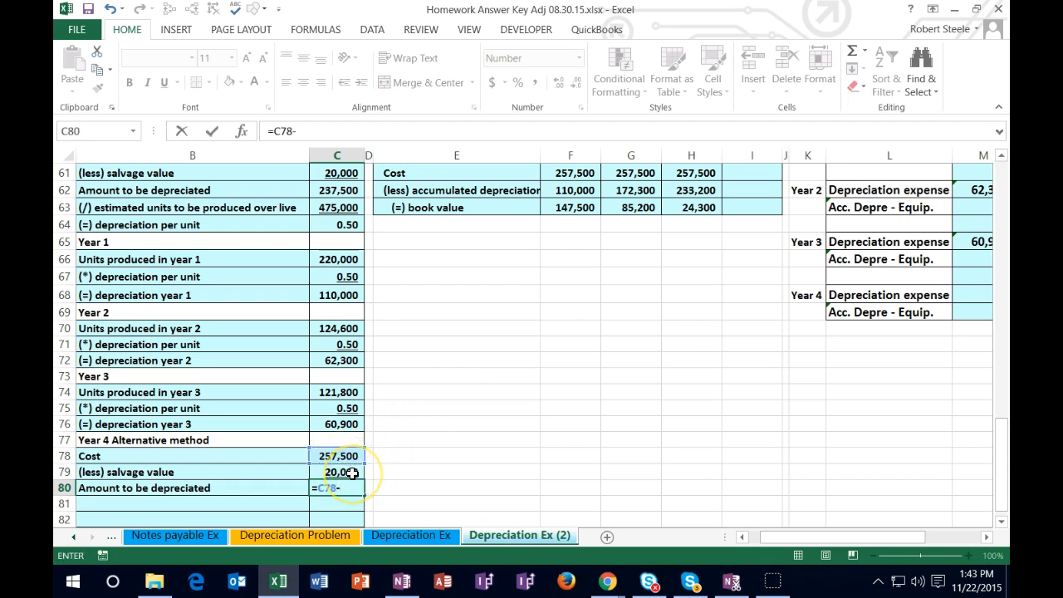
pyautogui.click(353, 472)
pyautogui.press('Return')
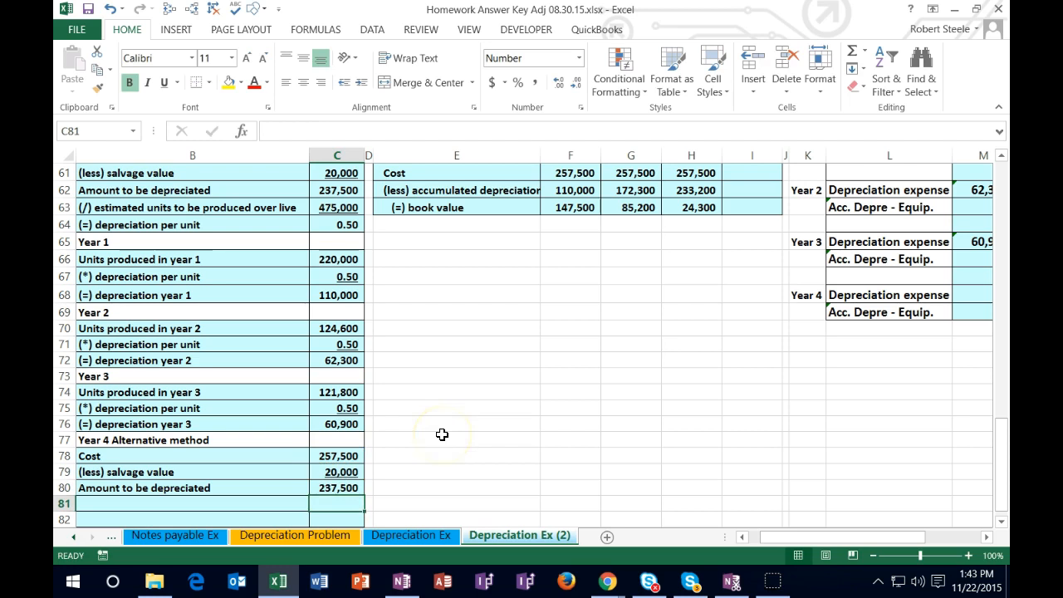
# Step: Review how cost, salvage value and amount to be depreciated relate in C78:C80
pyautogui.scroll(-1, 442, 434)
pyautogui.scroll(-2, 442, 434)
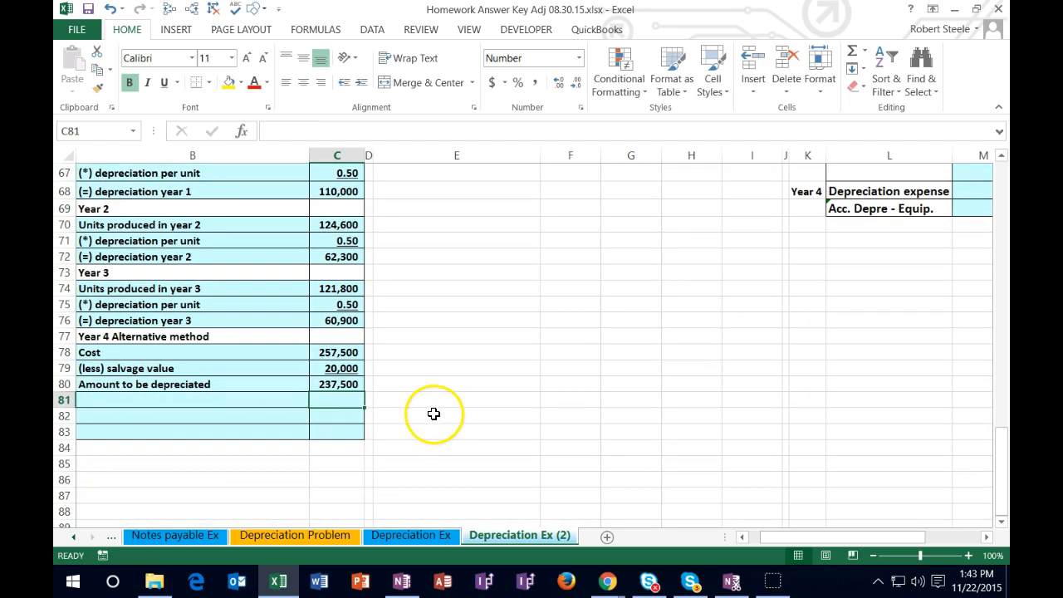
pyautogui.click(356, 369)
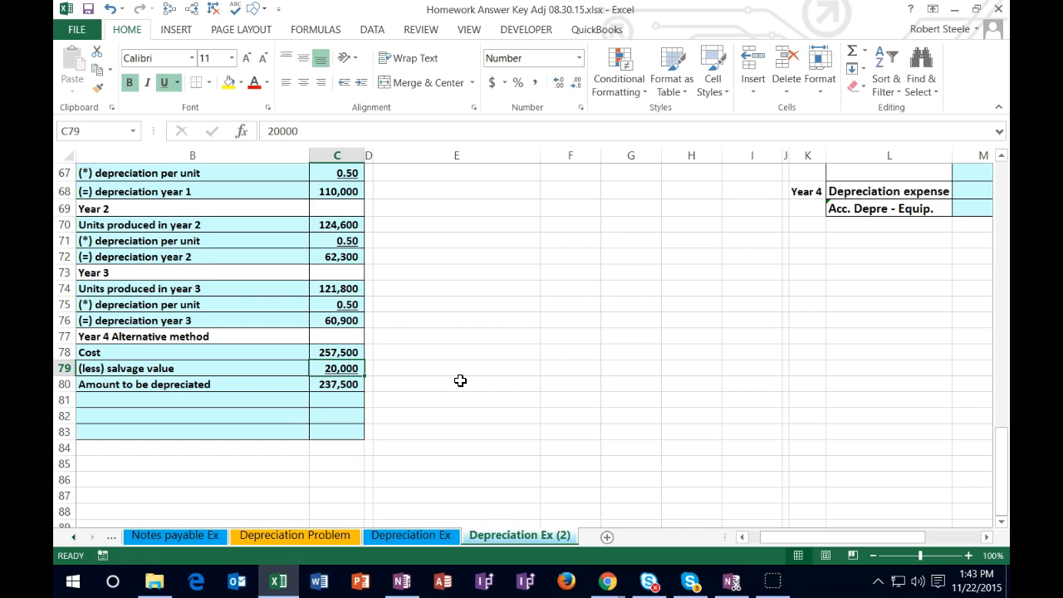
pyautogui.click(349, 387)
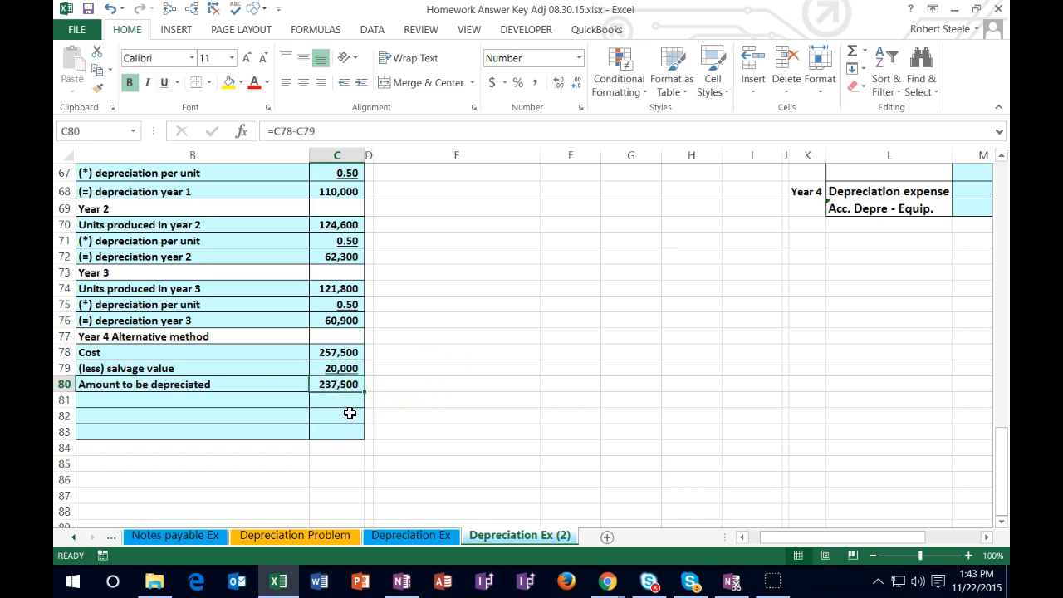
pyautogui.click(353, 352)
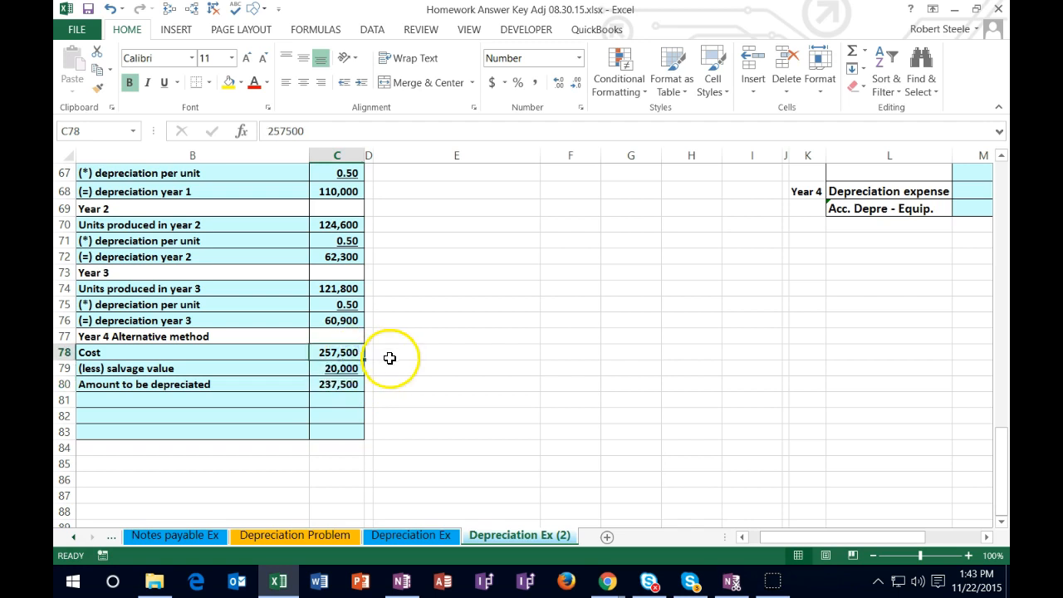
pyautogui.click(350, 388)
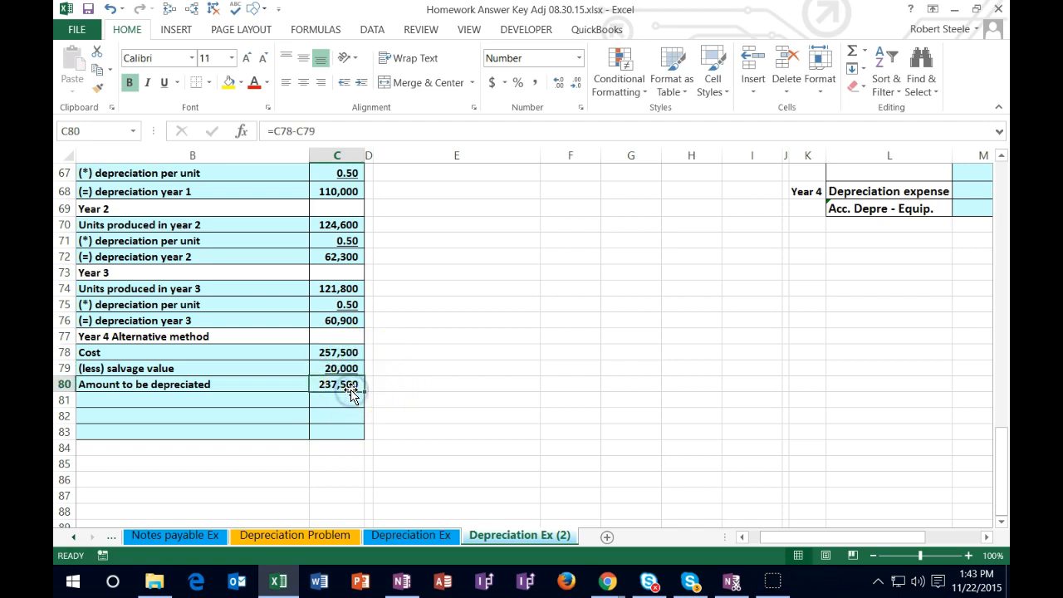
pyautogui.click(354, 368)
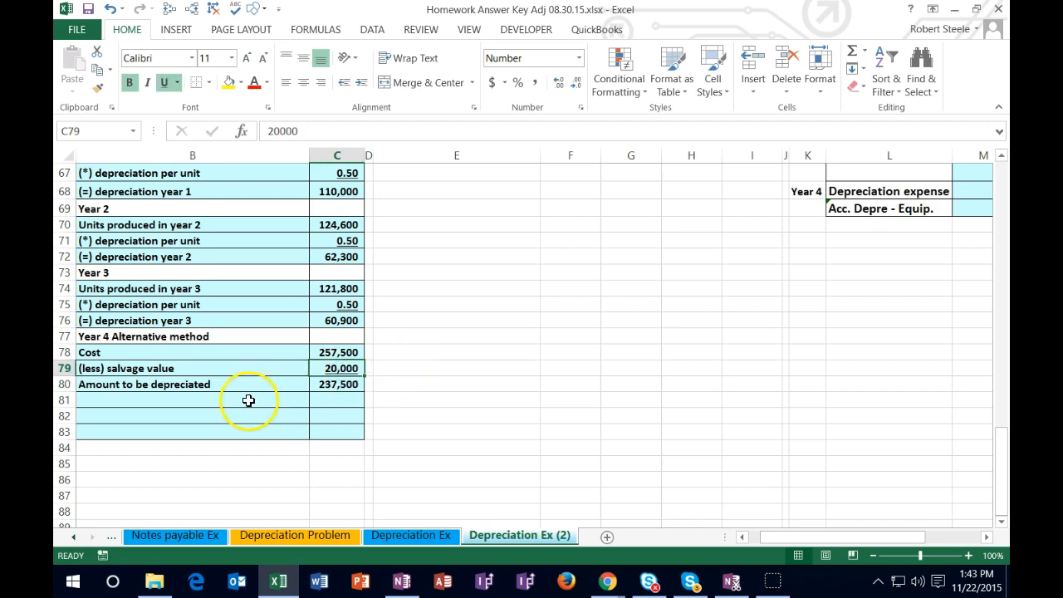
# Step: Label row 81 "(less) accumulated depreciation to date" in B81
pyautogui.click(223, 399)
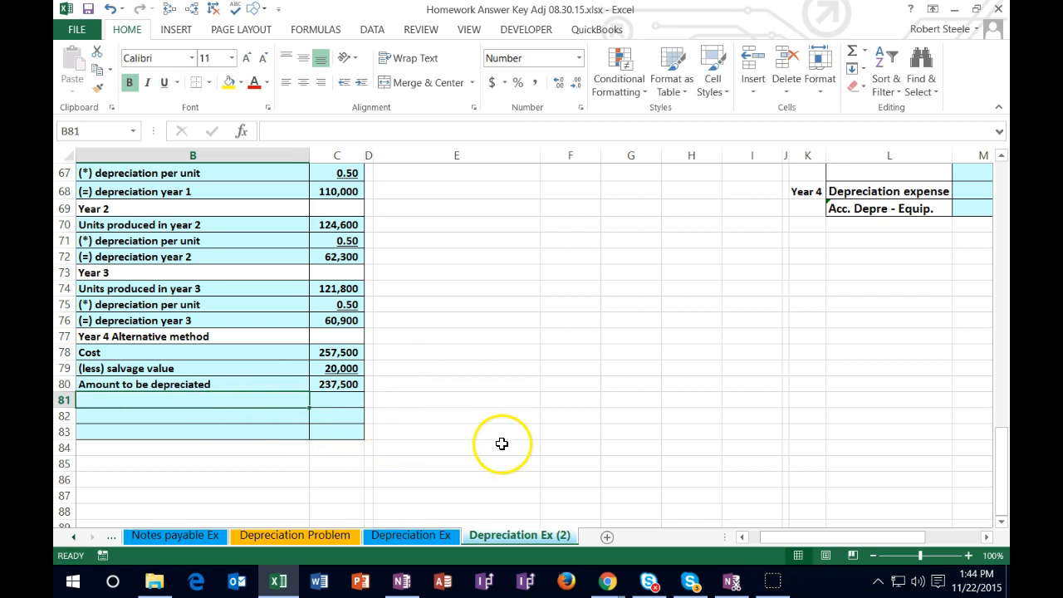
pyautogui.write('(l')
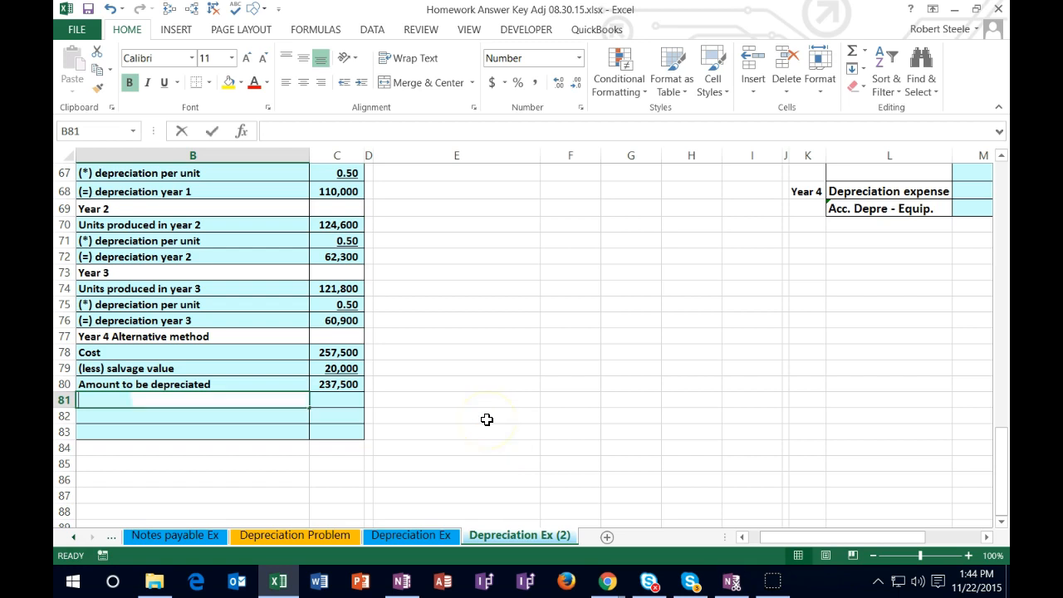
pyautogui.write('ess) accumulated depreciation to date')
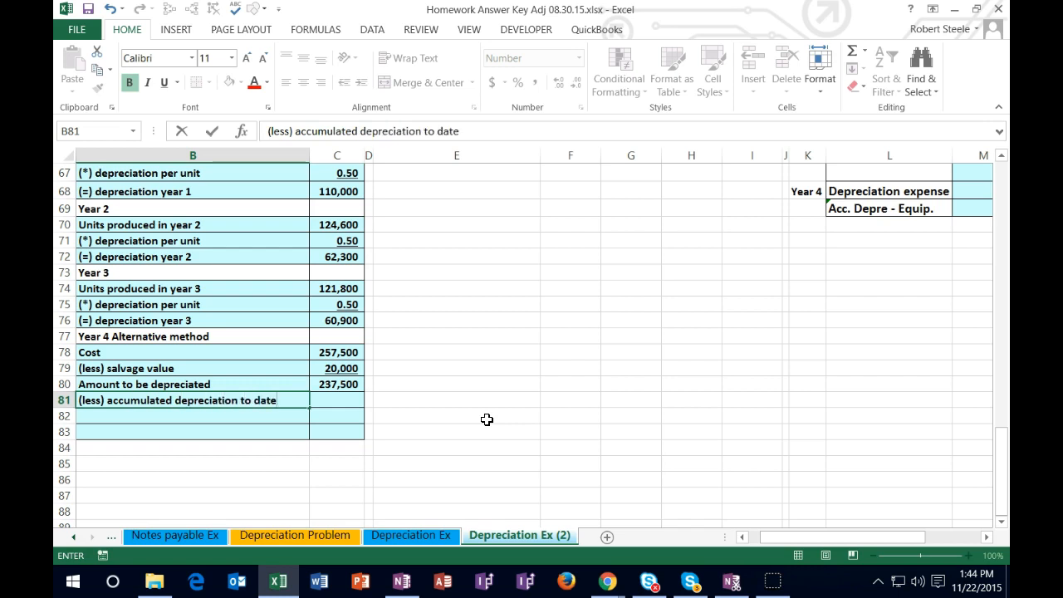
pyautogui.press('Tab')
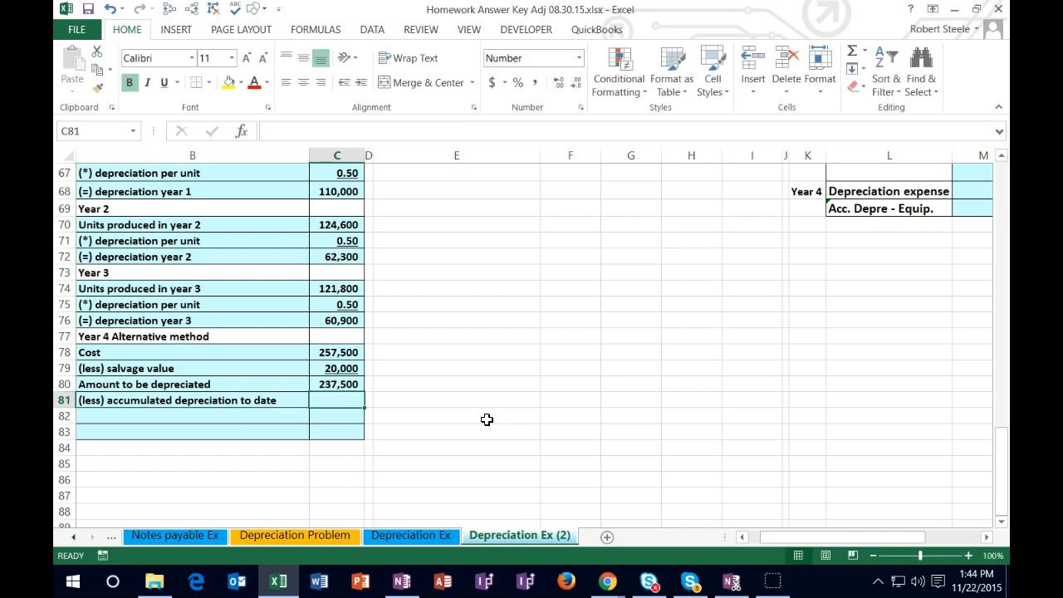
# Step: Add up the depreciation of years 1 to 3 in C81 with =C68+C72+C76
pyautogui.write('=')
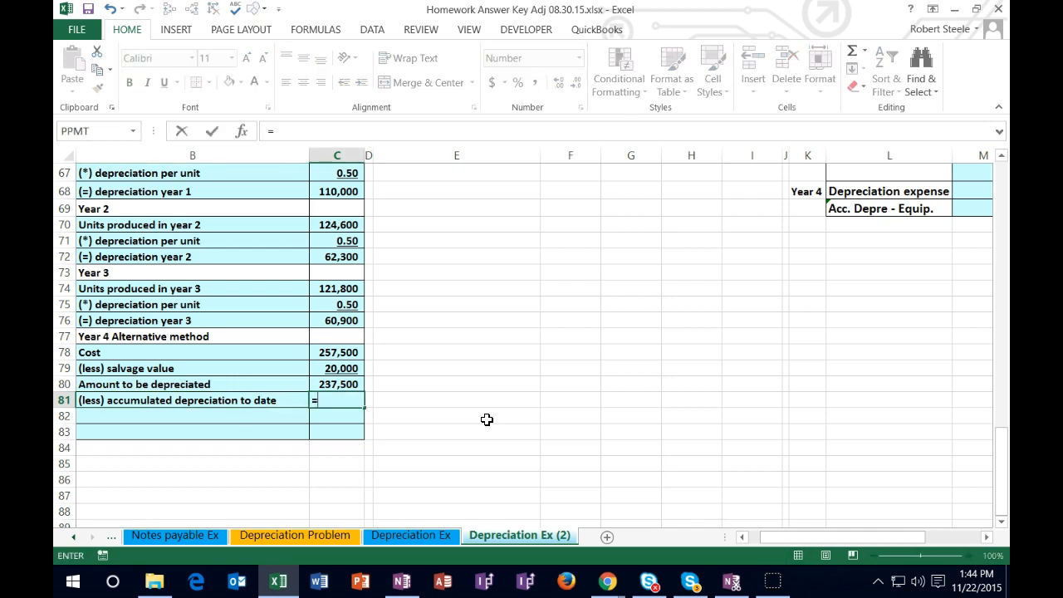
pyautogui.click(339, 192)
pyautogui.write('+')
pyautogui.click(353, 257)
pyautogui.write('+')
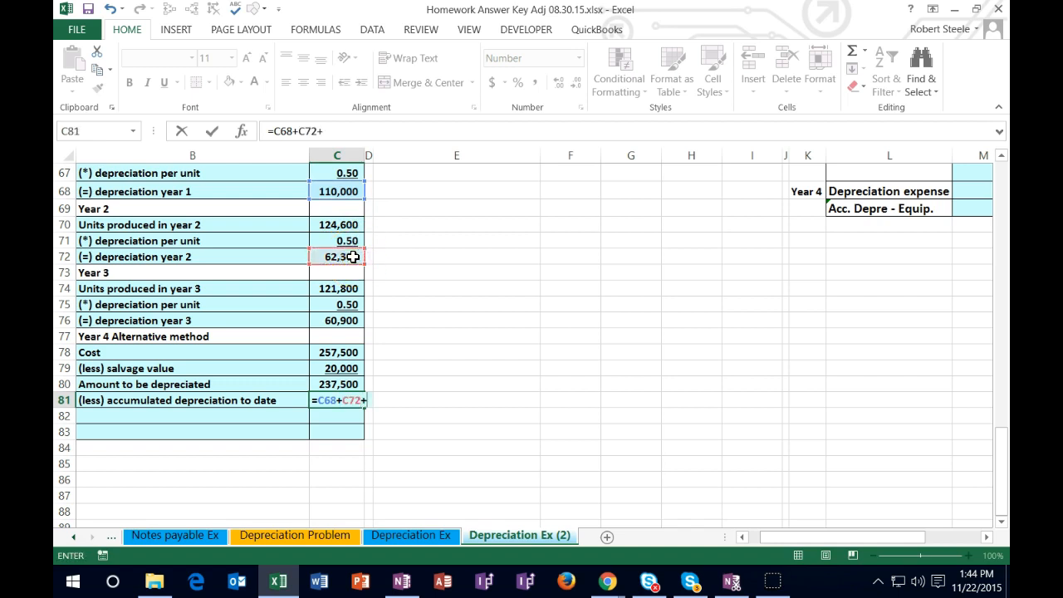
pyautogui.click(359, 318)
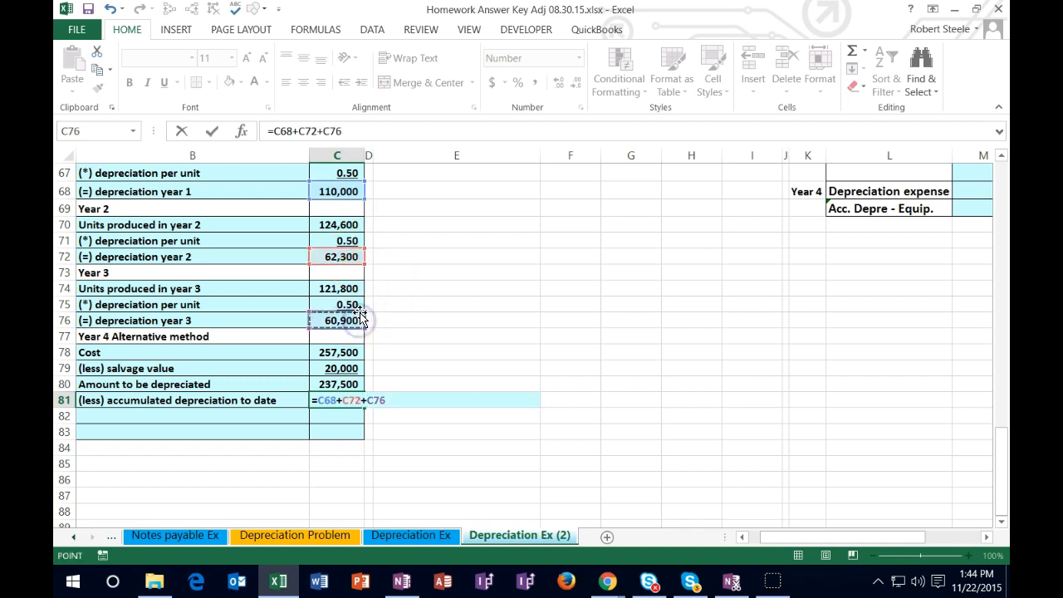
pyautogui.press('Return')
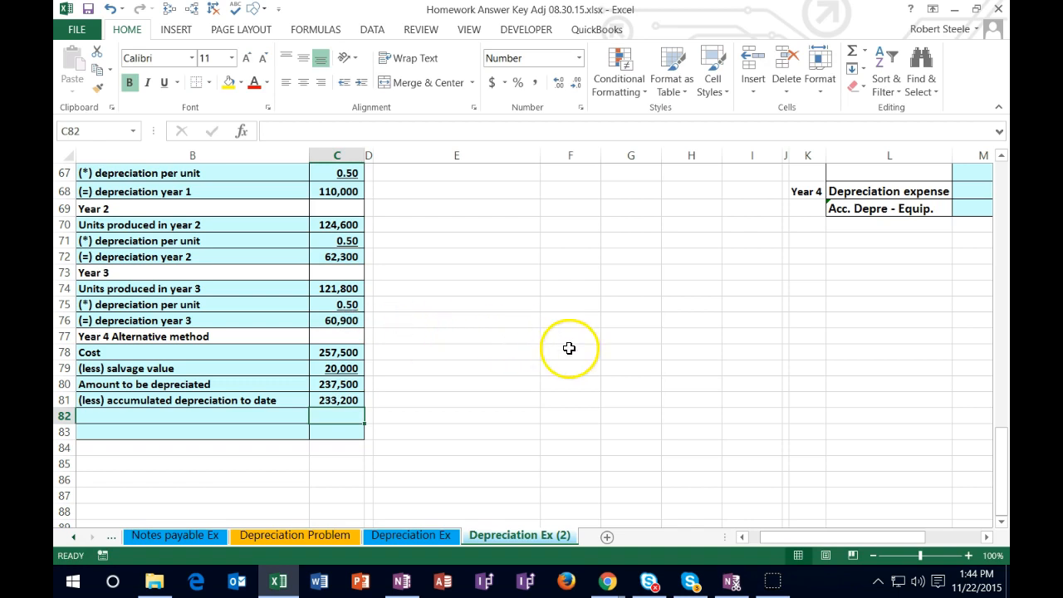
# Step: Check the Year 3 accumulated depreciation in H62 against the sum of the yearly depreciation in F59:H59
pyautogui.scroll(4, 570, 349)
pyautogui.click(685, 291)
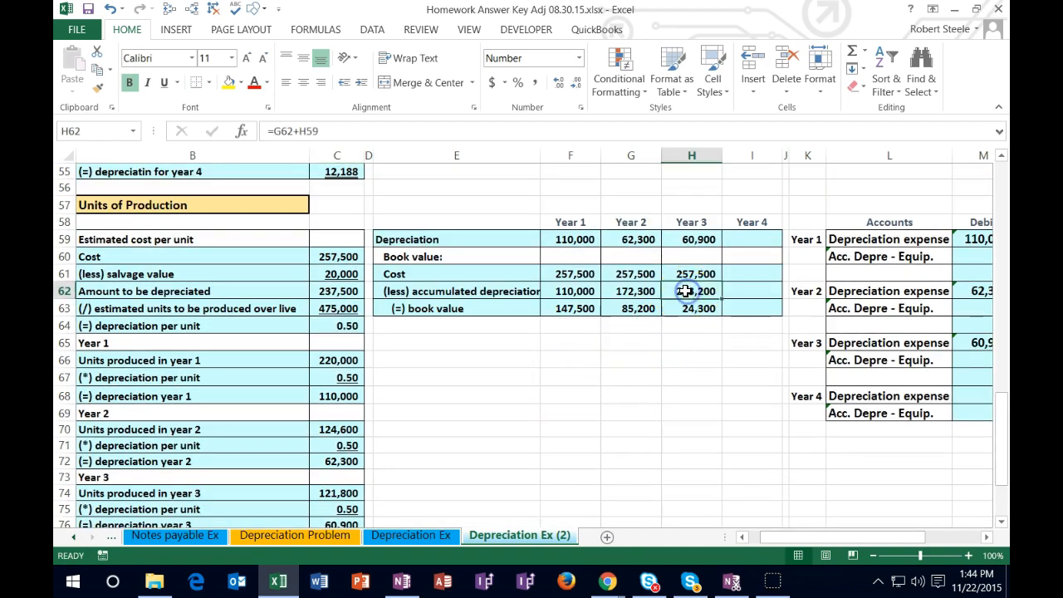
pyautogui.moveTo(575, 239); pyautogui.dragTo(673, 239)
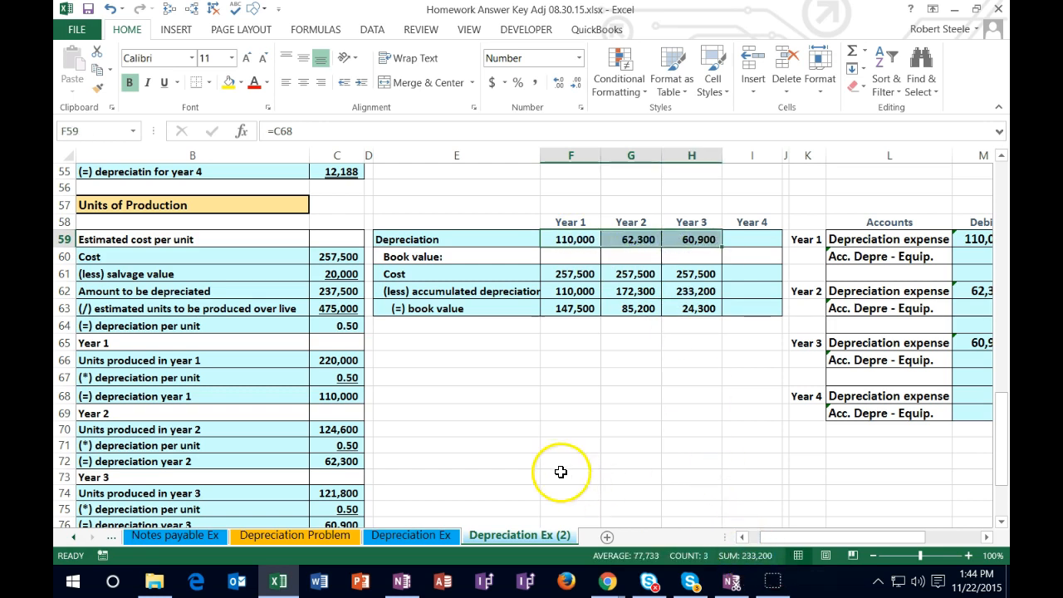
pyautogui.scroll(-4, 470, 440)
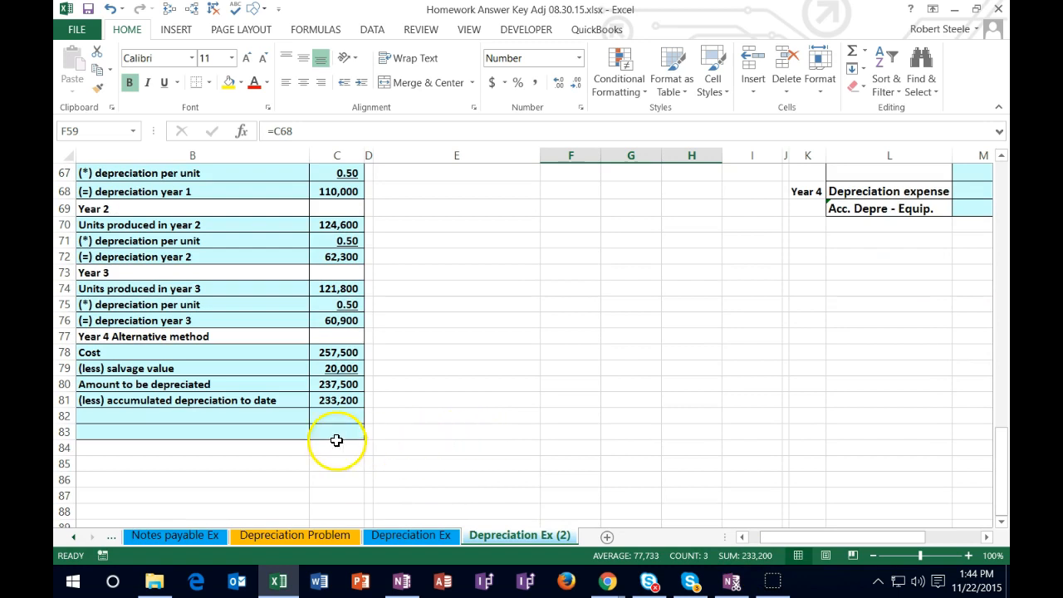
# Step: Label row 82 "(=) depreciation year 4" in B82, below the accumulated depreciation to date
pyautogui.click(209, 416)
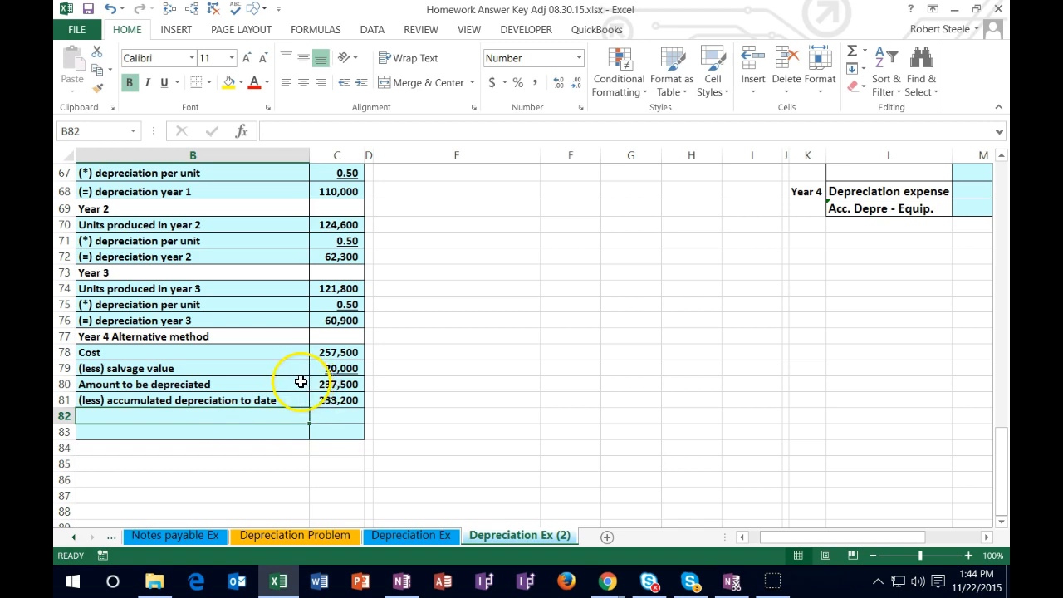
pyautogui.write('De')
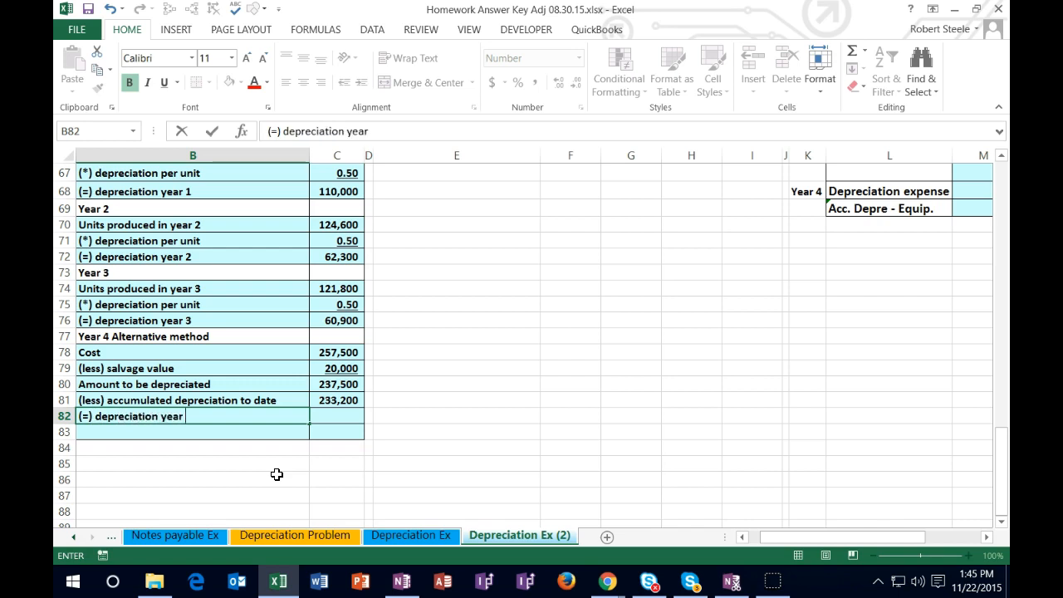
pyautogui.write('4')
pyautogui.press('Tab')
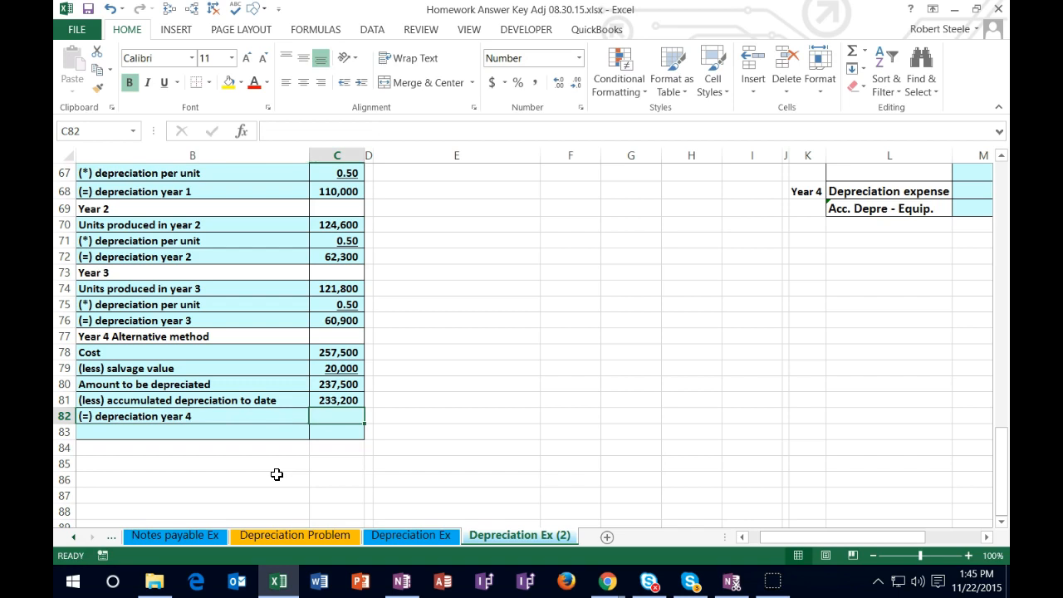
# Step: Calculate the year 4 depreciation in C82 by subtracting accumulated depreciation from the amount to be depreciated with =C80-C81
pyautogui.write('=')
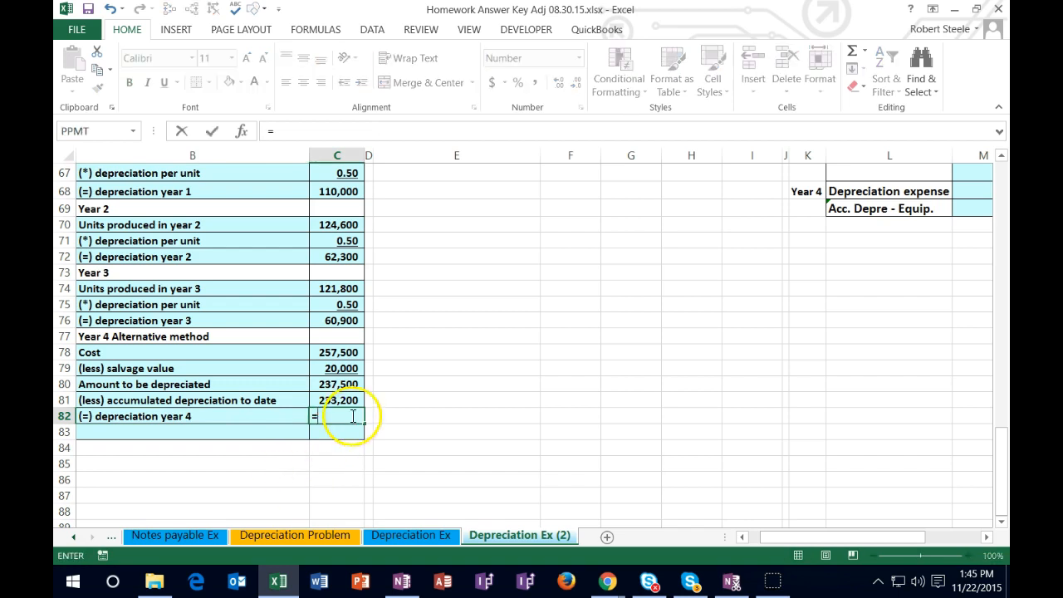
pyautogui.click(347, 385)
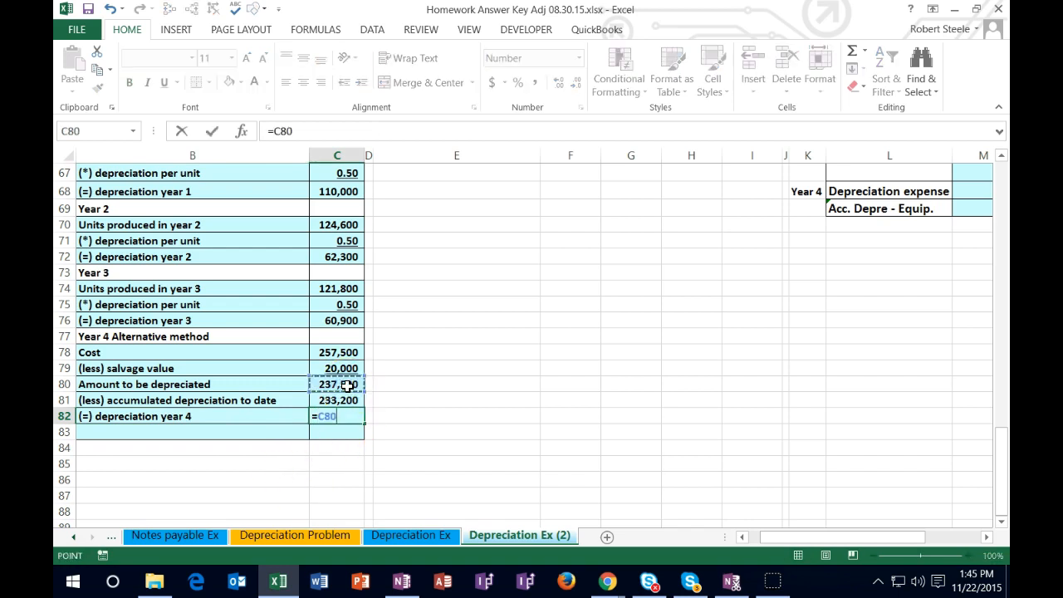
pyautogui.write('-')
pyautogui.click(349, 400)
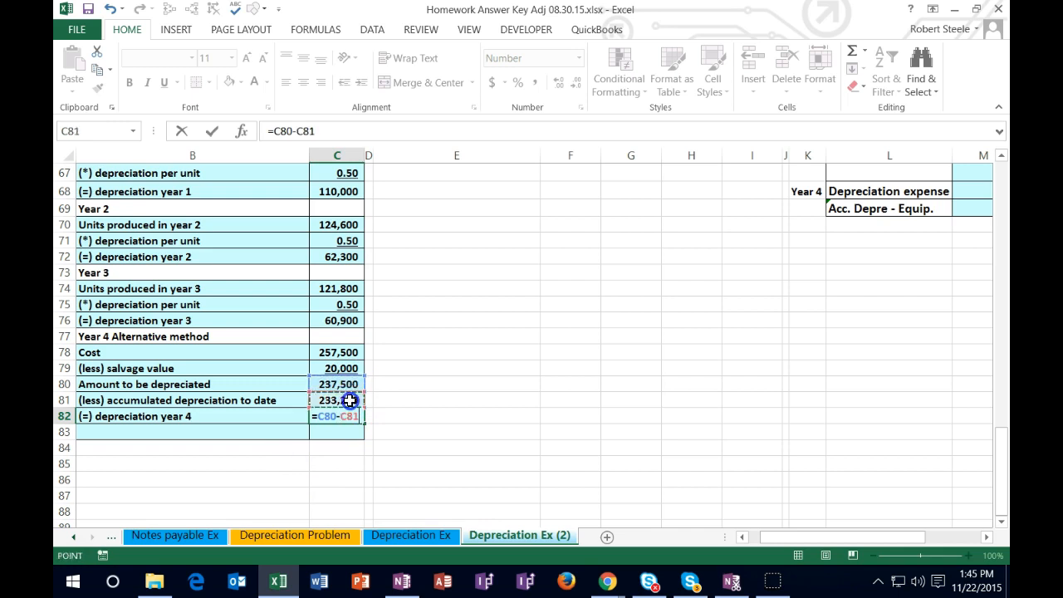
pyautogui.press('Return')
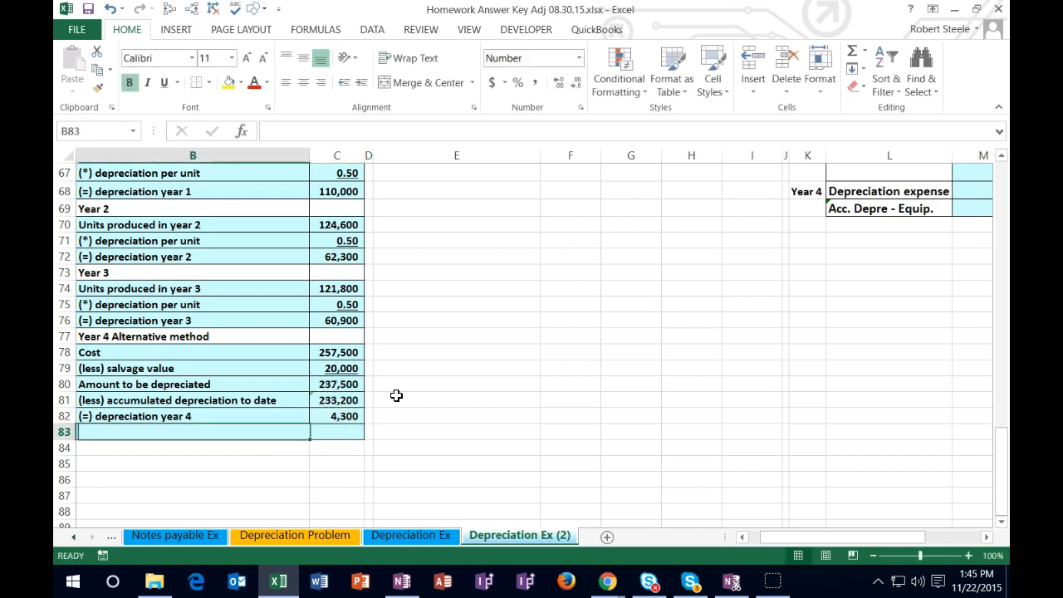
# Step: Underline the accumulated depreciation to date in C81 and double-underline the year 4 depreciation in C82
pyautogui.click(352, 402)
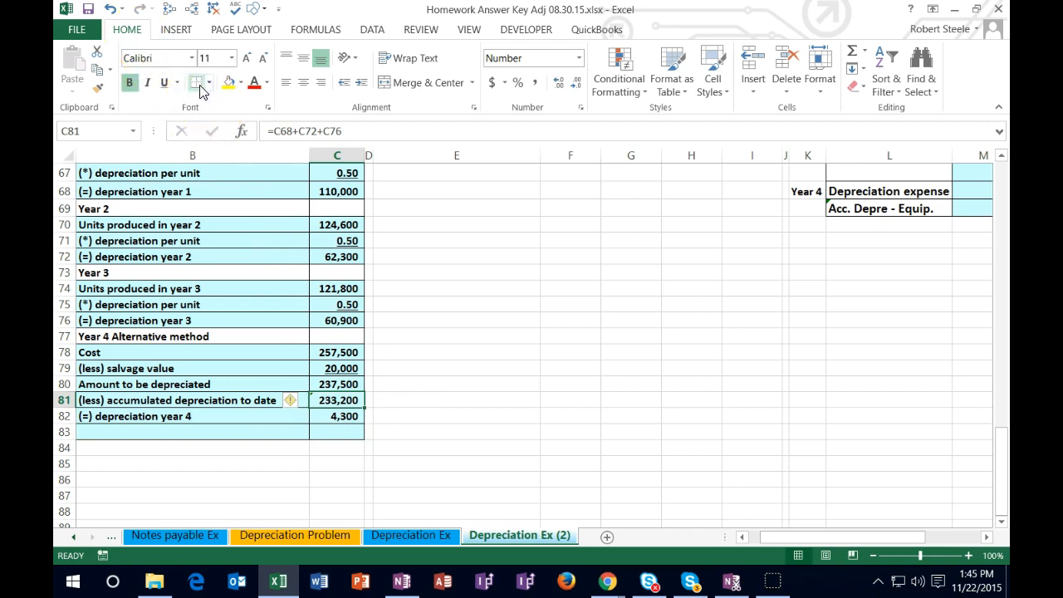
pyautogui.click(163, 82)
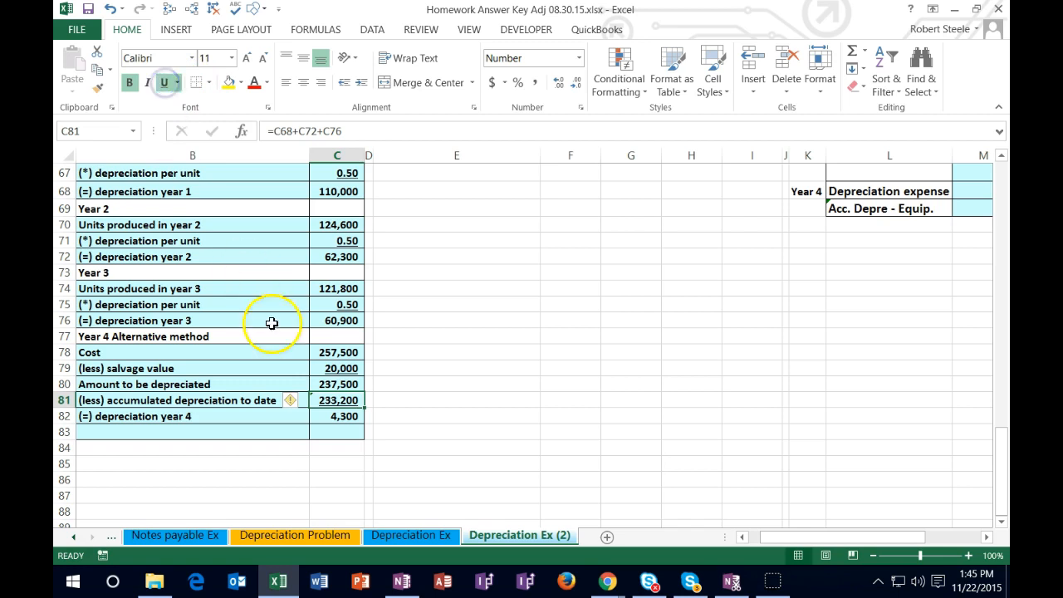
pyautogui.click(287, 418)
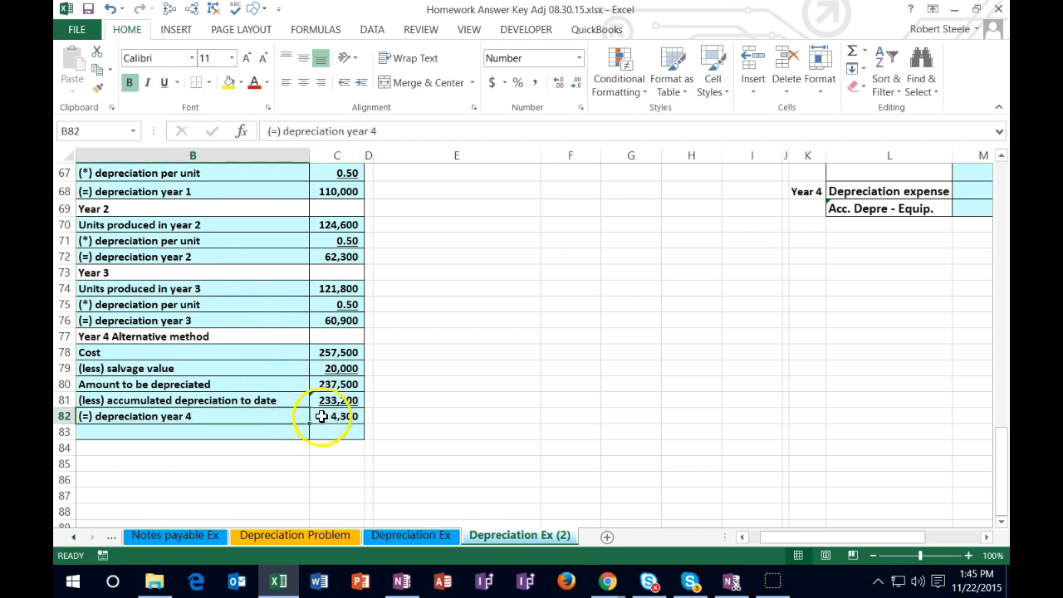
pyautogui.click(332, 420)
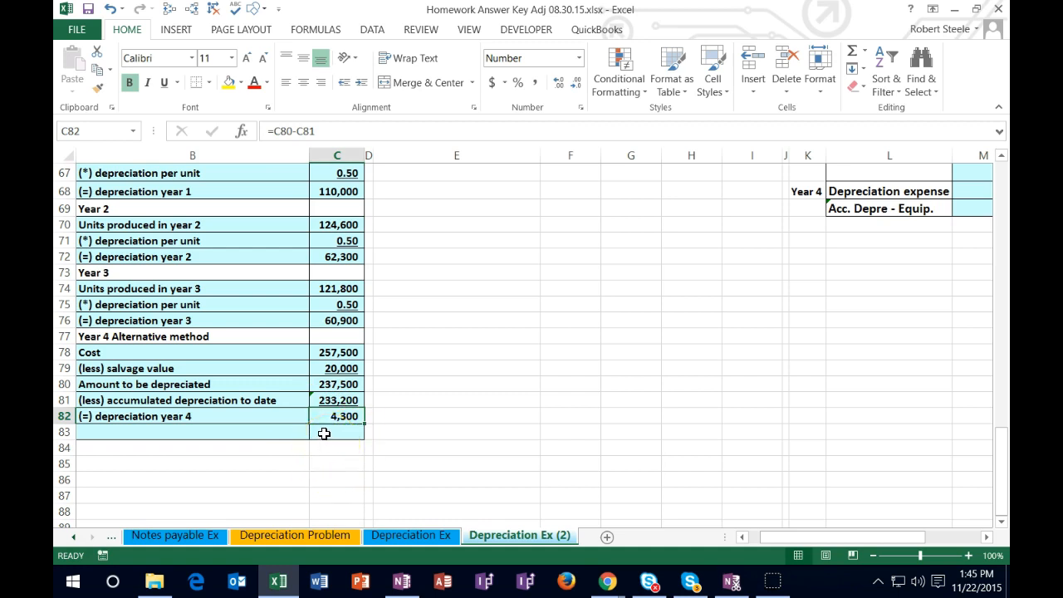
pyautogui.click(175, 83)
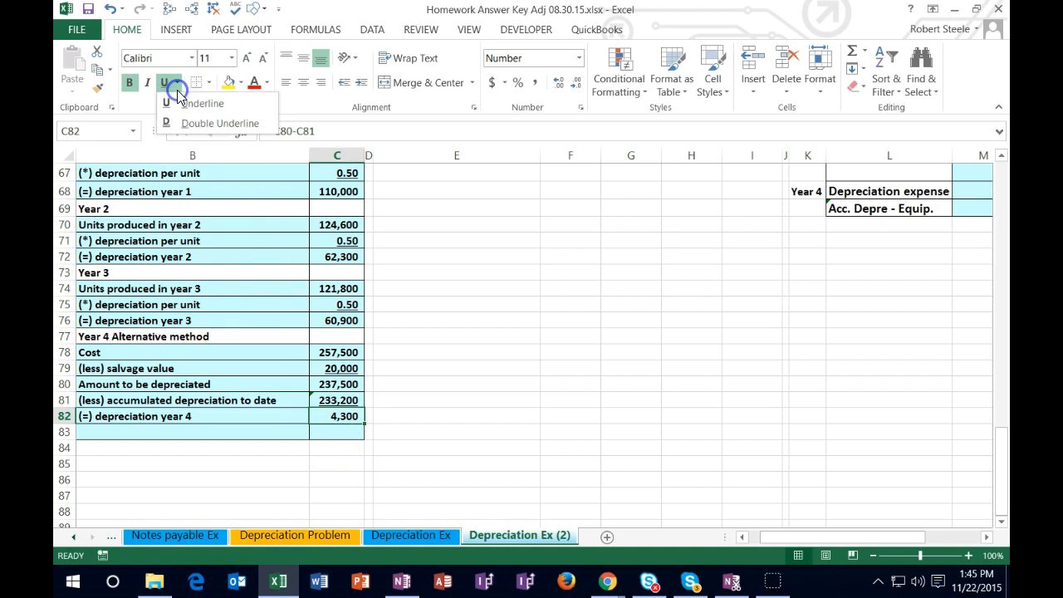
pyautogui.click(199, 123)
# Step: Double-underline the depreciation results of years 3, 2 and 1 in C76, C72 and C68
pyautogui.click(318, 321)
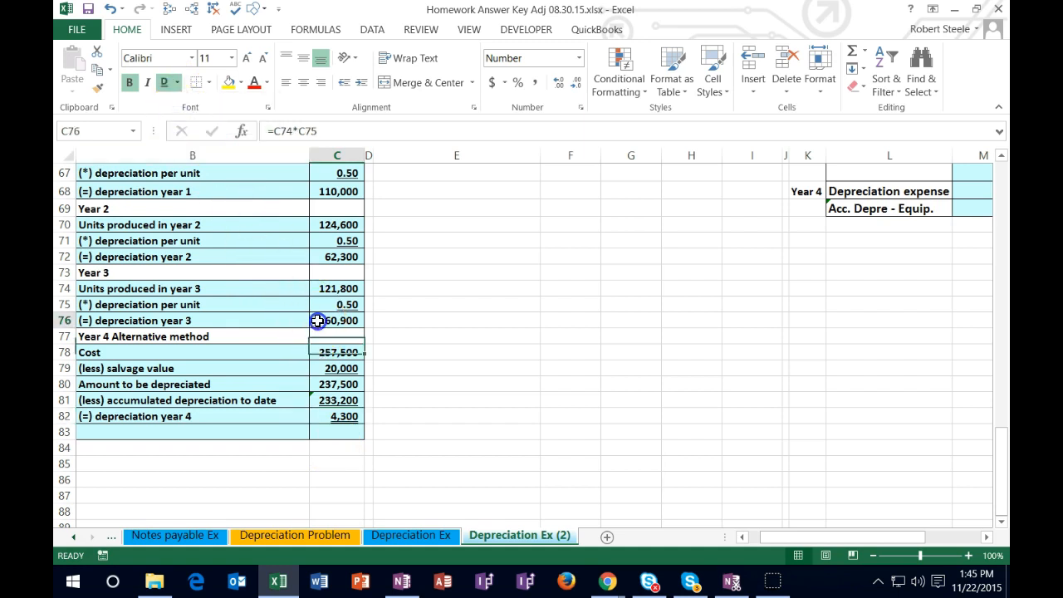
pyautogui.click(167, 85)
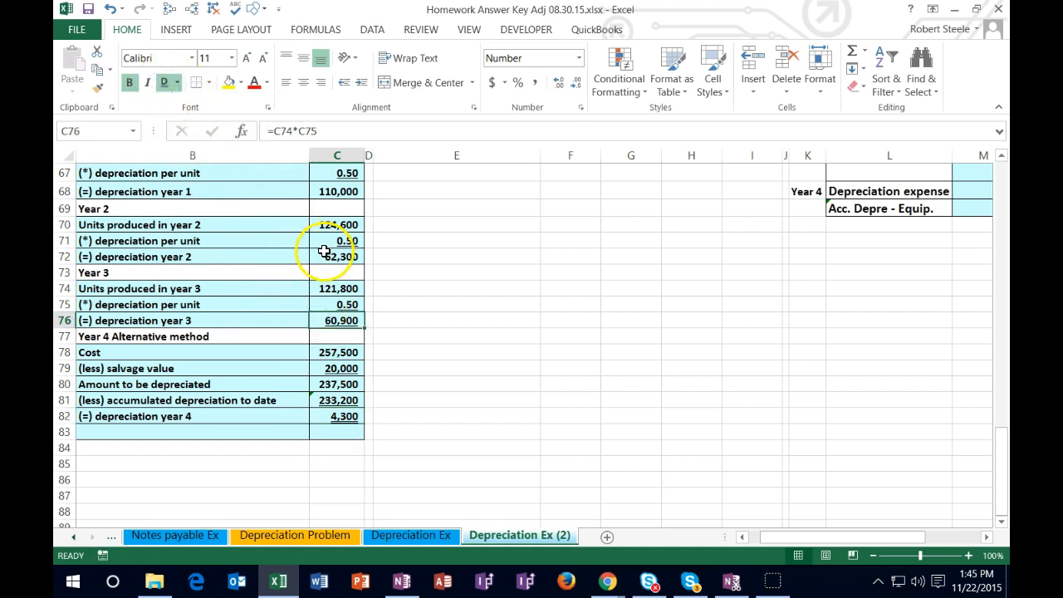
pyautogui.click(324, 251)
pyautogui.click(164, 82)
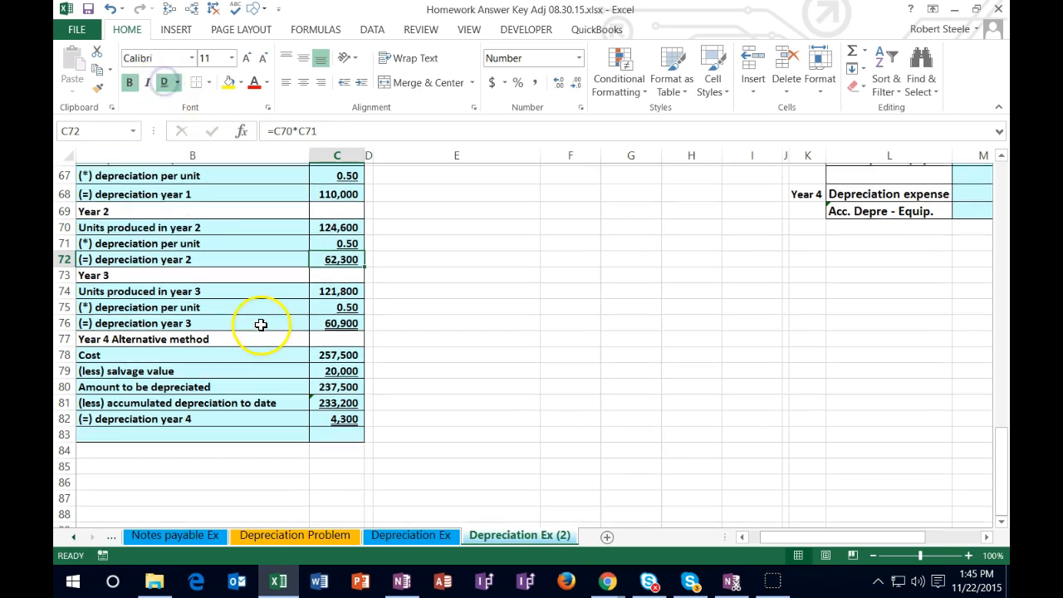
pyautogui.scroll(1, 266, 326)
pyautogui.scroll(1, 324, 307)
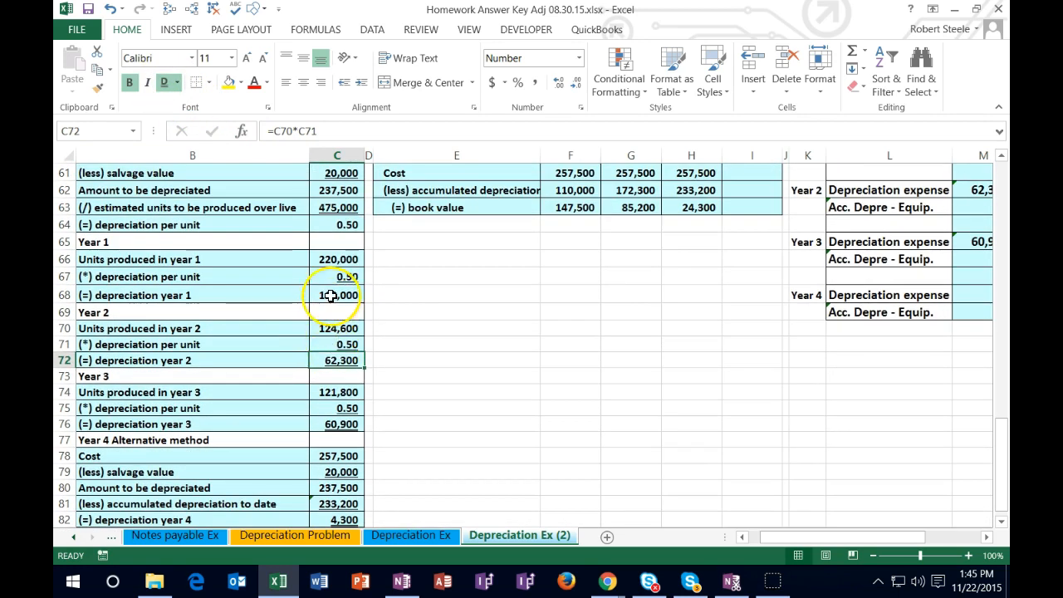
pyautogui.click(331, 295)
pyautogui.click(163, 83)
pyautogui.click(295, 378)
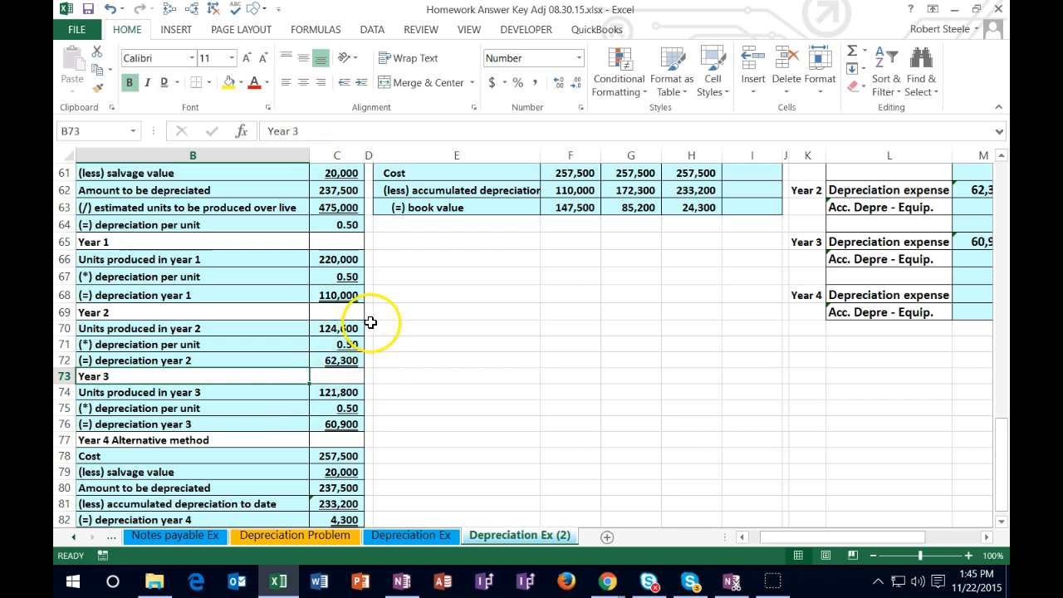
# Step: Link the Year 4 depreciation in I59 of the book value table to the alternative-method result with =C82
pyautogui.scroll(2, 589, 352)
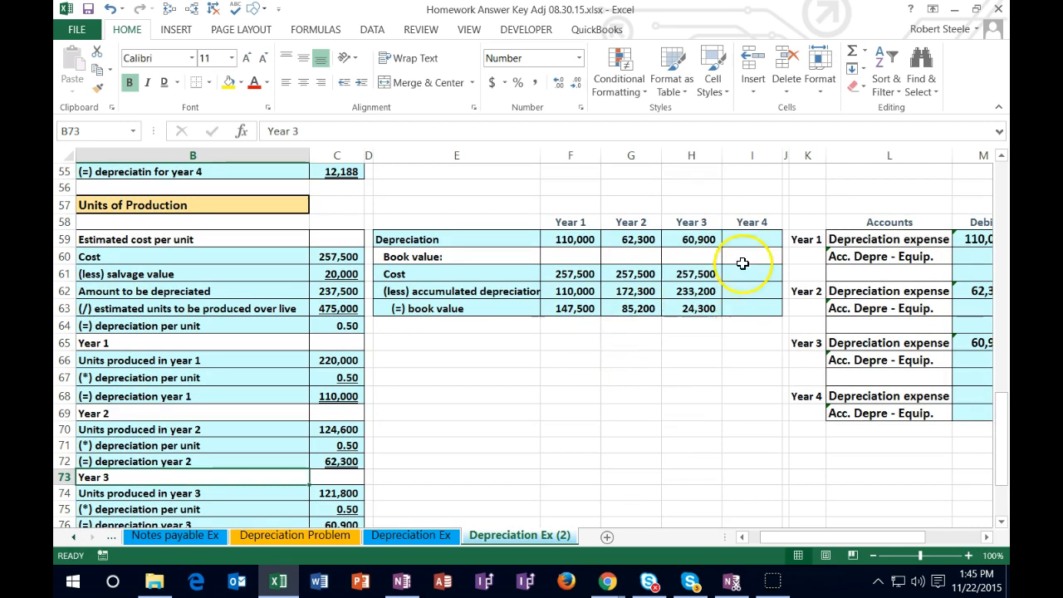
pyautogui.click(753, 240)
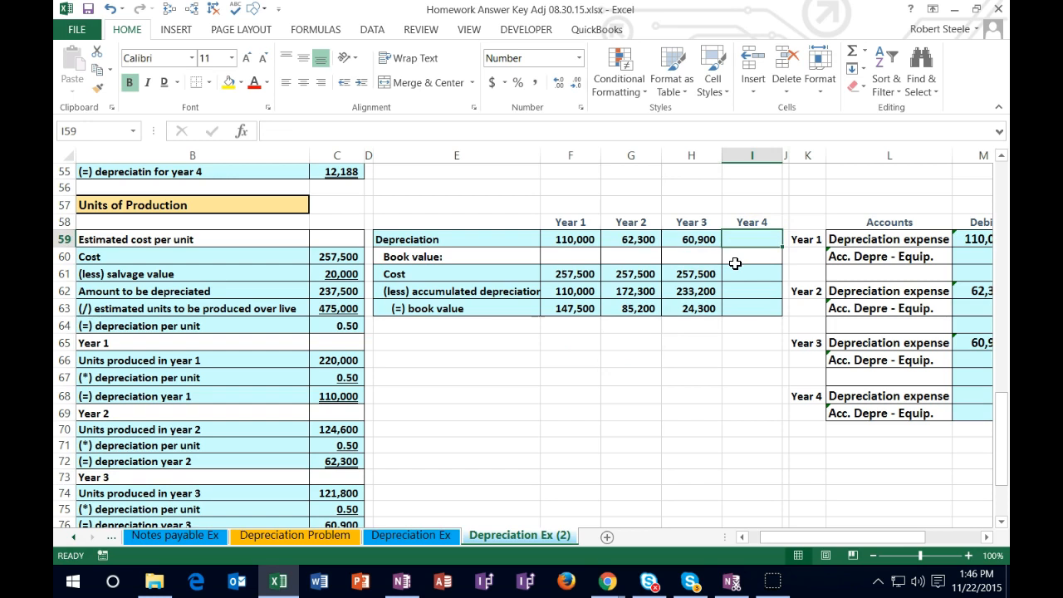
pyautogui.write('=')
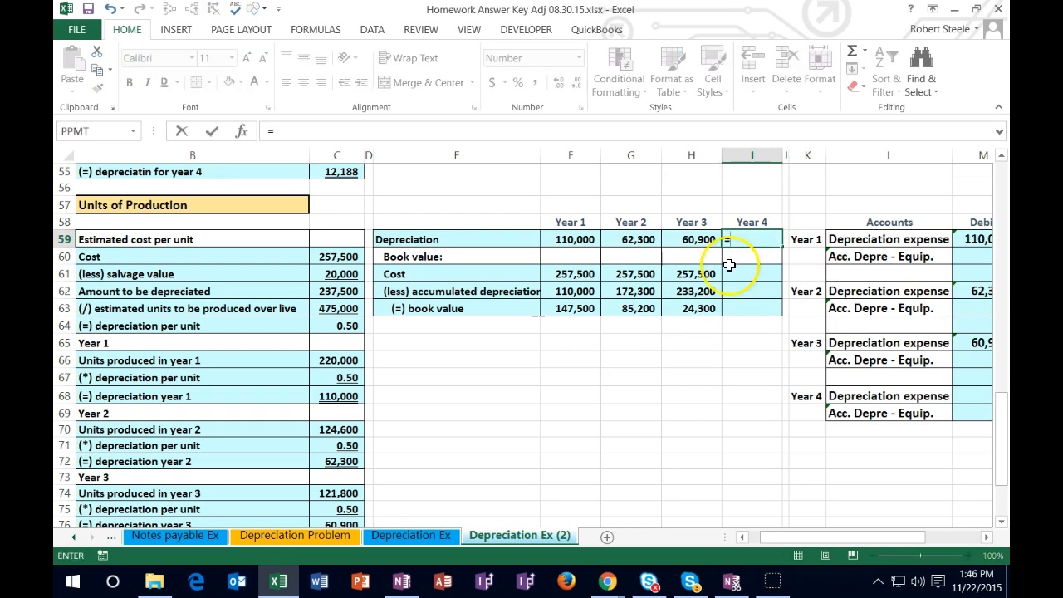
pyautogui.scroll(-2, 520, 408)
pyautogui.scroll(-1, 521, 408)
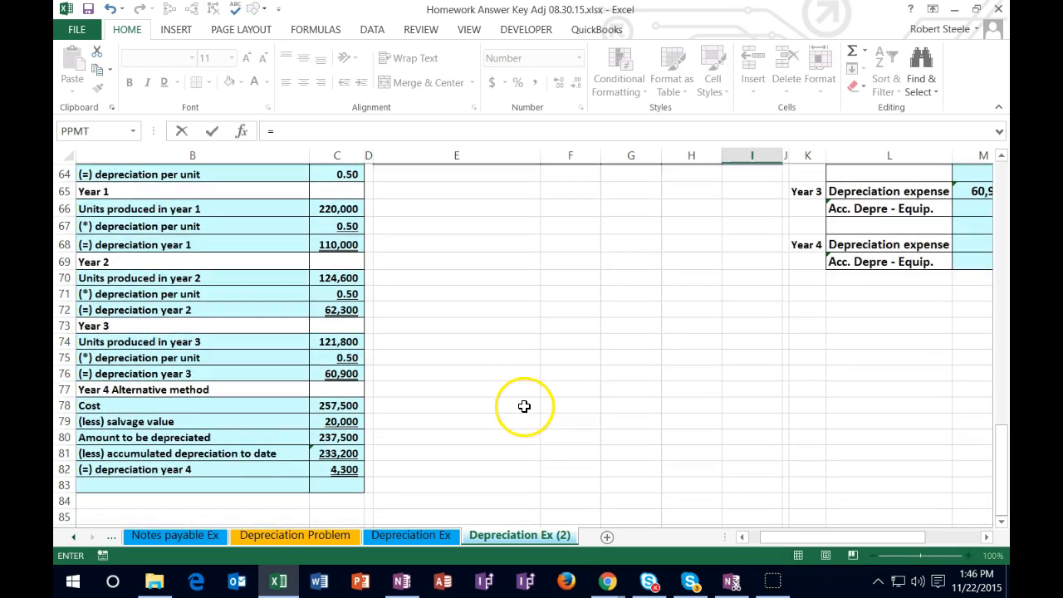
pyautogui.click(342, 468)
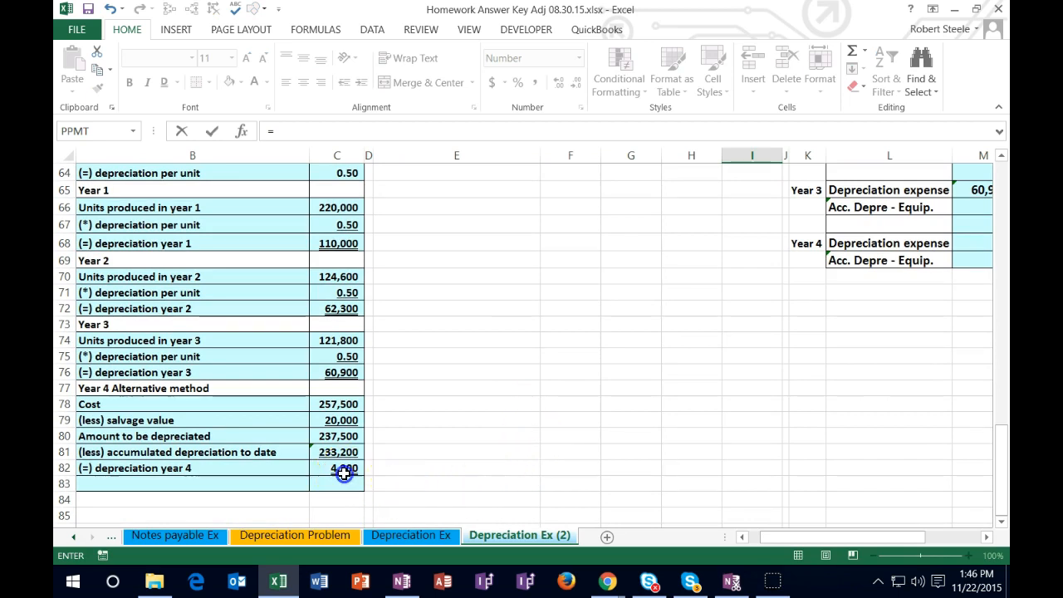
pyautogui.press('Return')
# Step: Carry the equipment cost over to Year 4 in I61 with =H61
pyautogui.scroll(2, 448, 432)
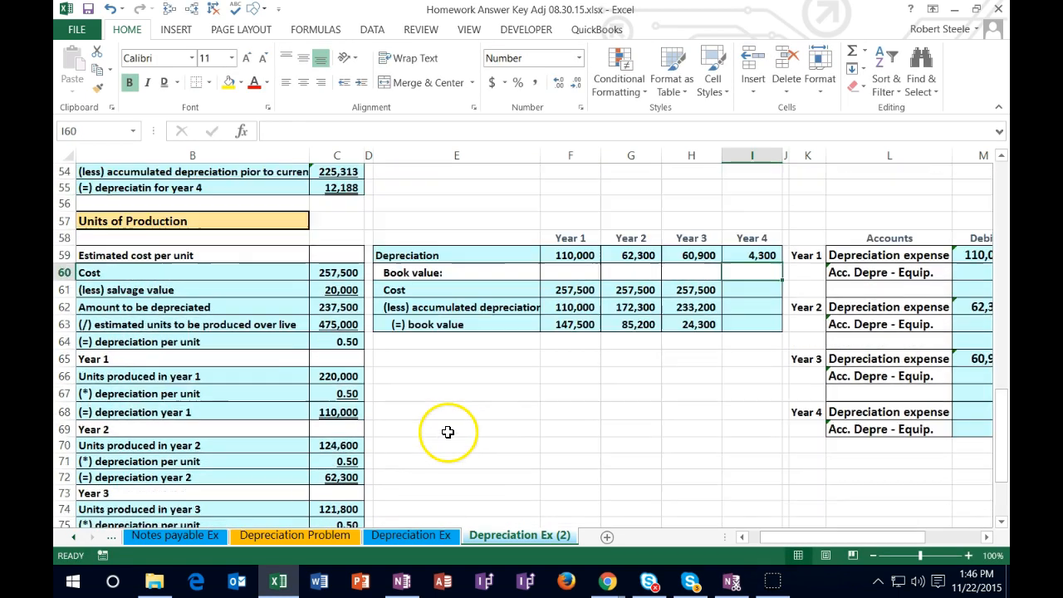
pyautogui.click(745, 291)
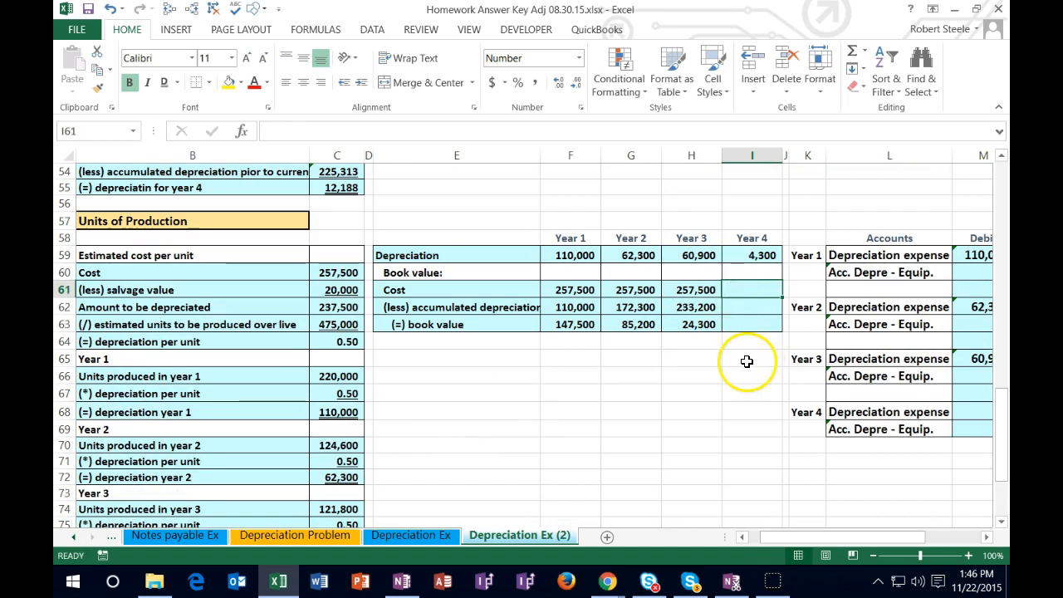
pyautogui.write('=')
pyautogui.press('Left')
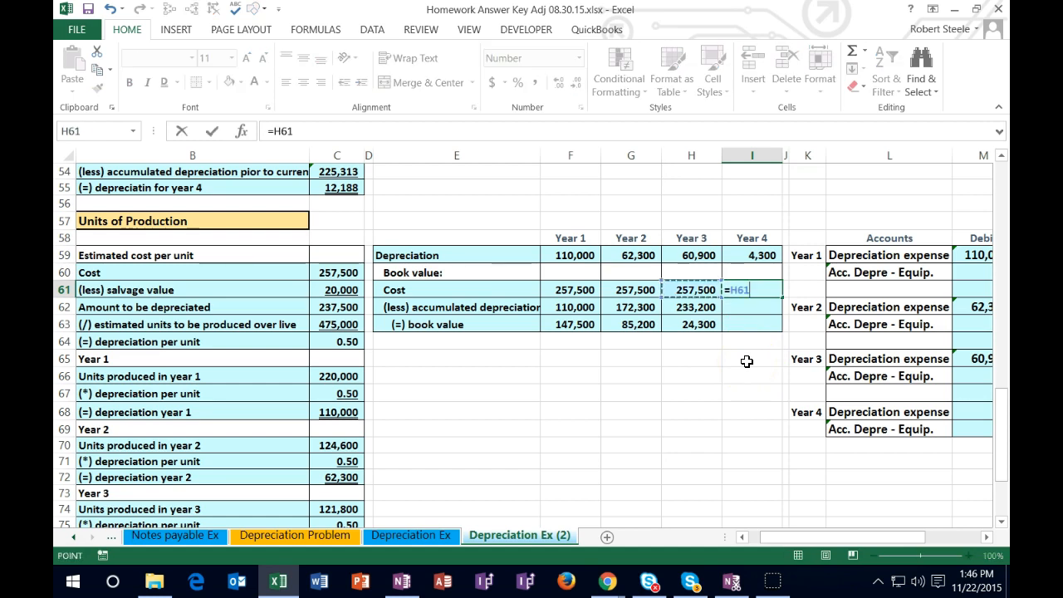
pyautogui.press('Return')
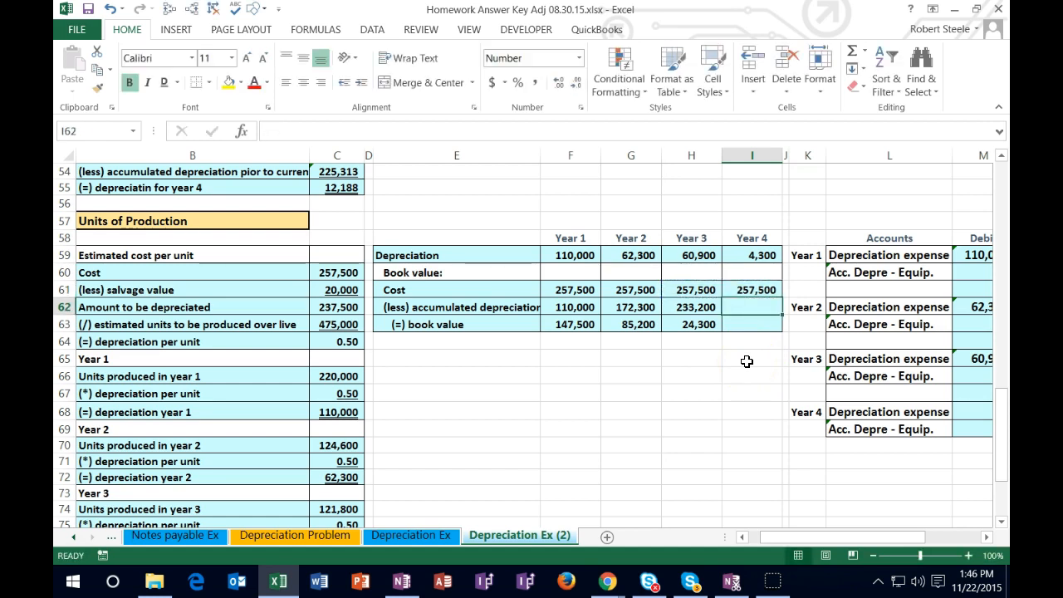
# Step: Calculate the Year 4 accumulated depreciation in I62 with =H62+I59 and check it against the sum of F59:I59
pyautogui.write('=')
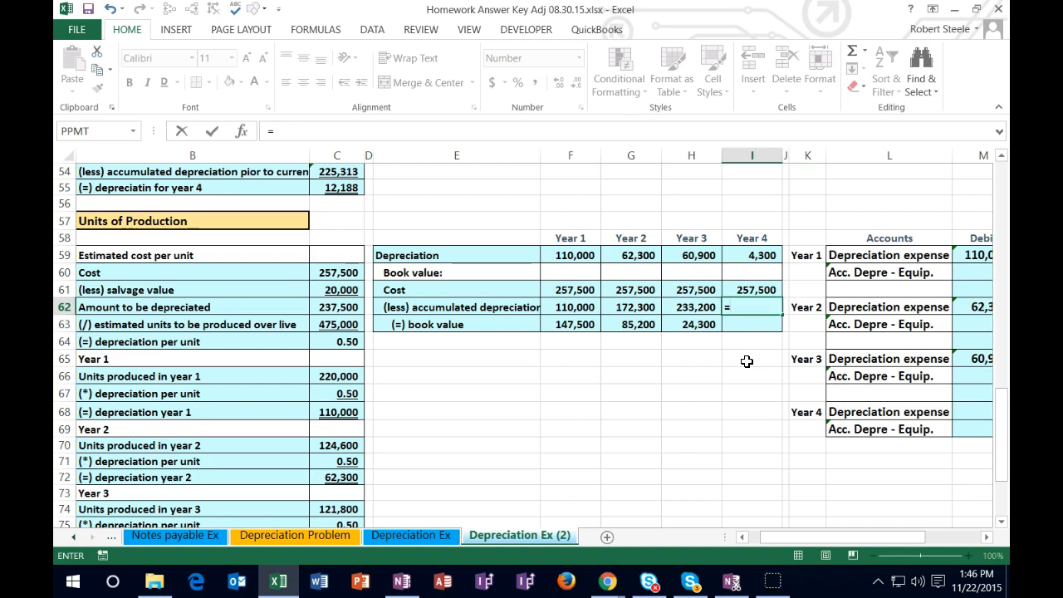
pyautogui.click(705, 309)
pyautogui.write('+')
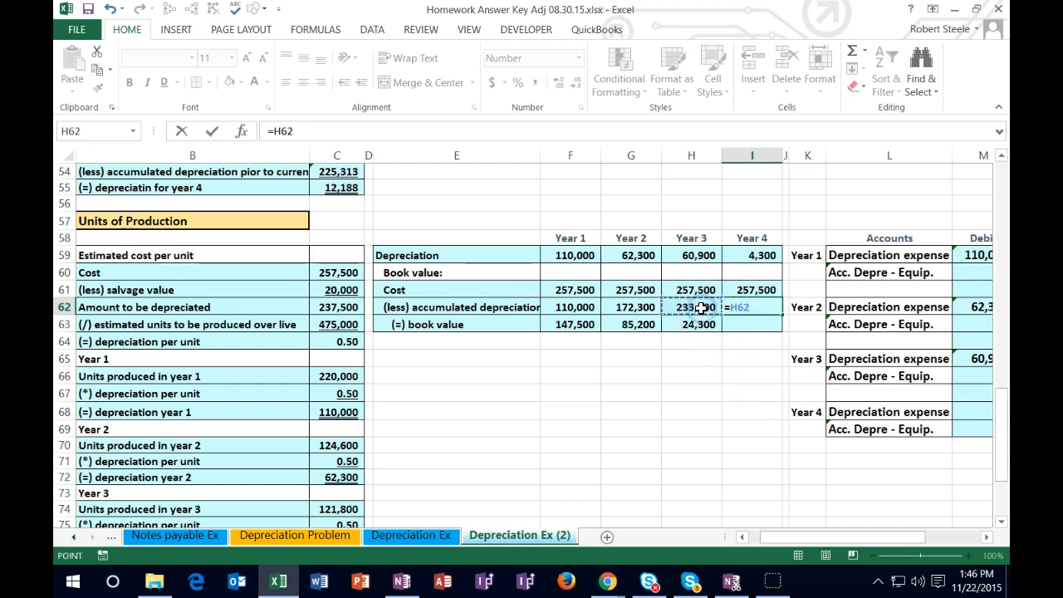
pyautogui.click(749, 257)
pyautogui.press('Return')
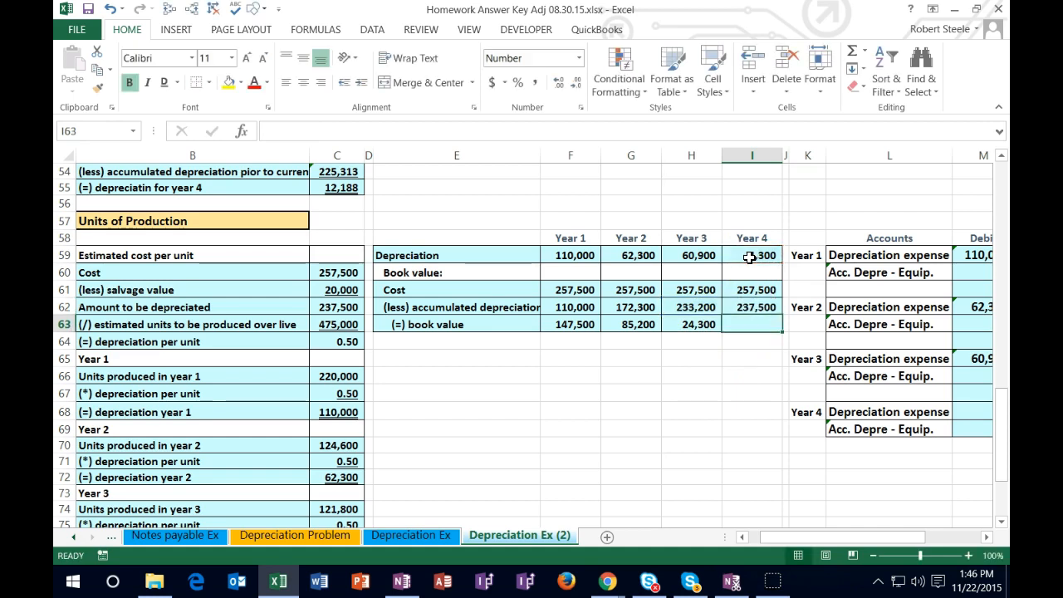
pyautogui.moveTo(582, 255); pyautogui.dragTo(752, 256)
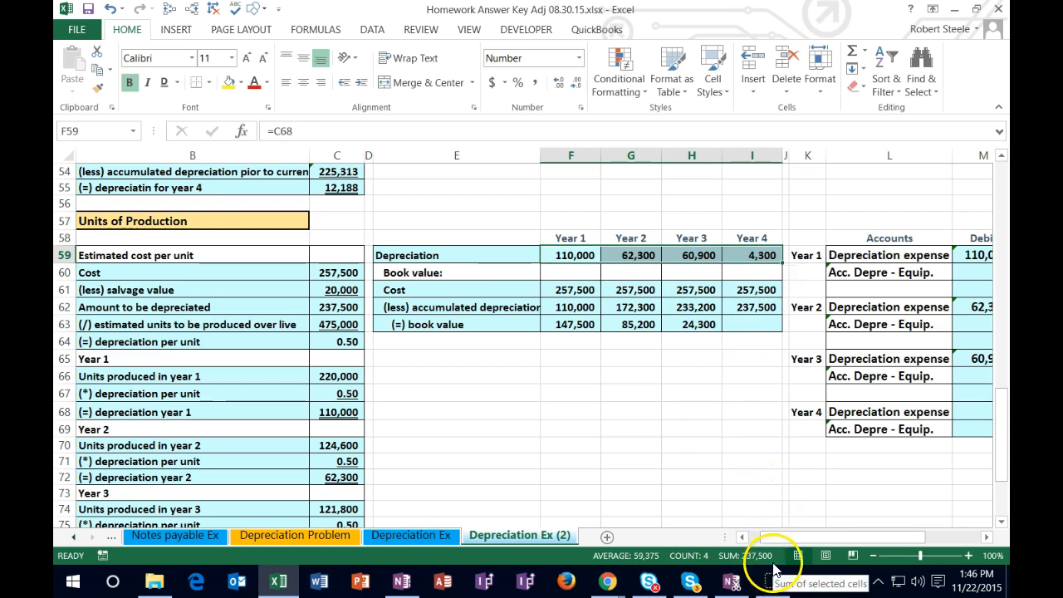
# Step: Calculate the Year 4 book value in I63 by subtracting accumulated depreciation from cost with =I61-I62
pyautogui.click(756, 322)
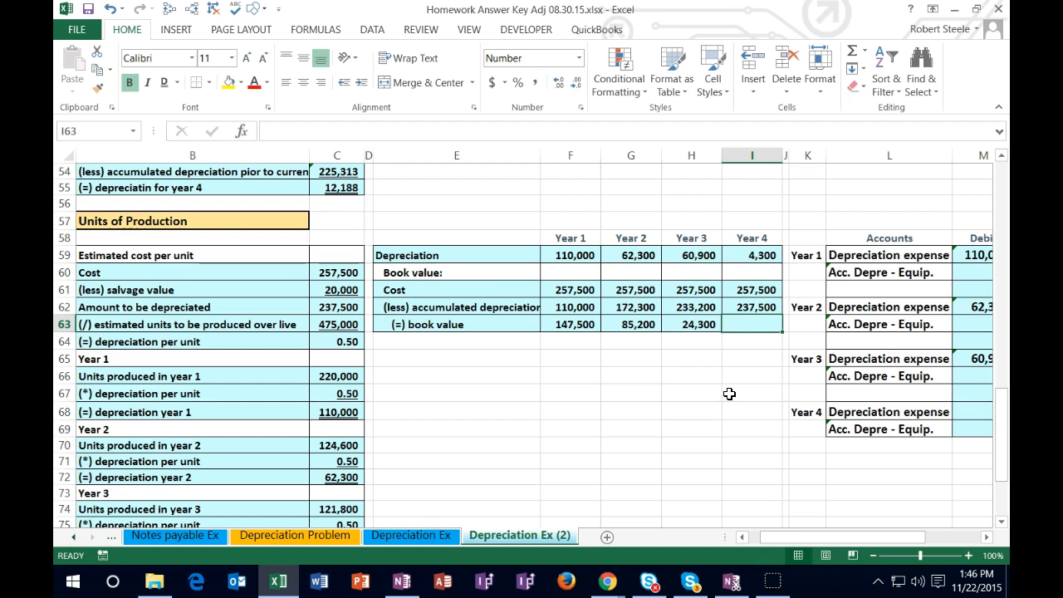
pyautogui.write('=')
pyautogui.click(756, 291)
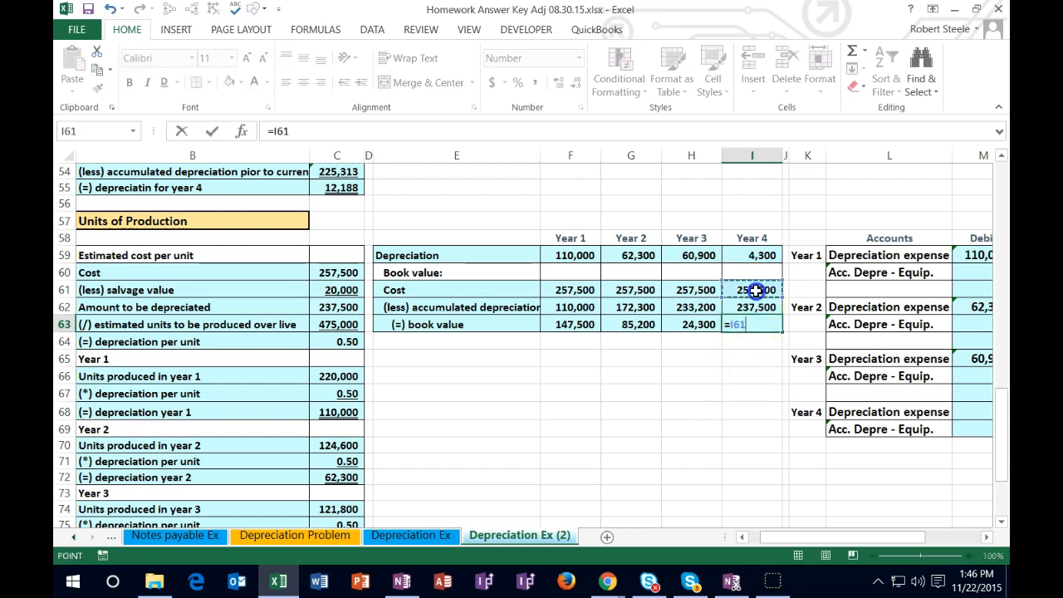
pyautogui.write('-')
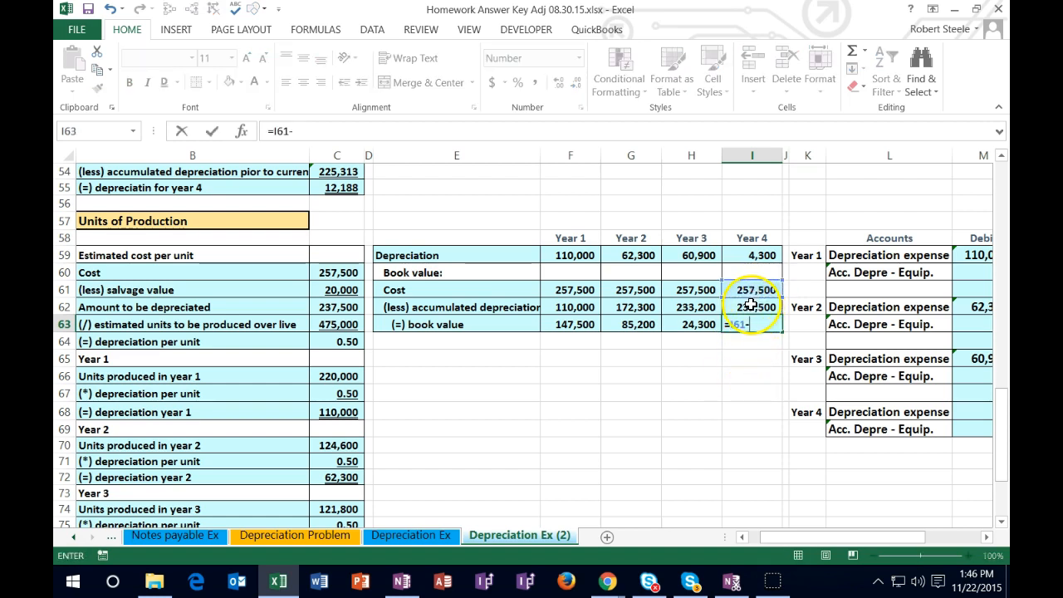
pyautogui.click(752, 306)
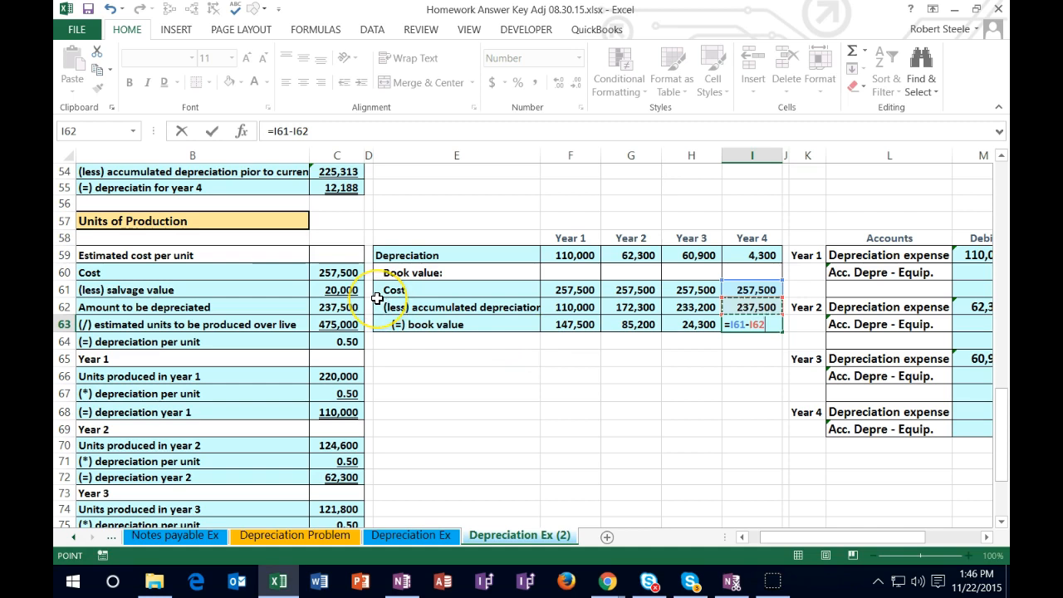
pyautogui.press('Return')
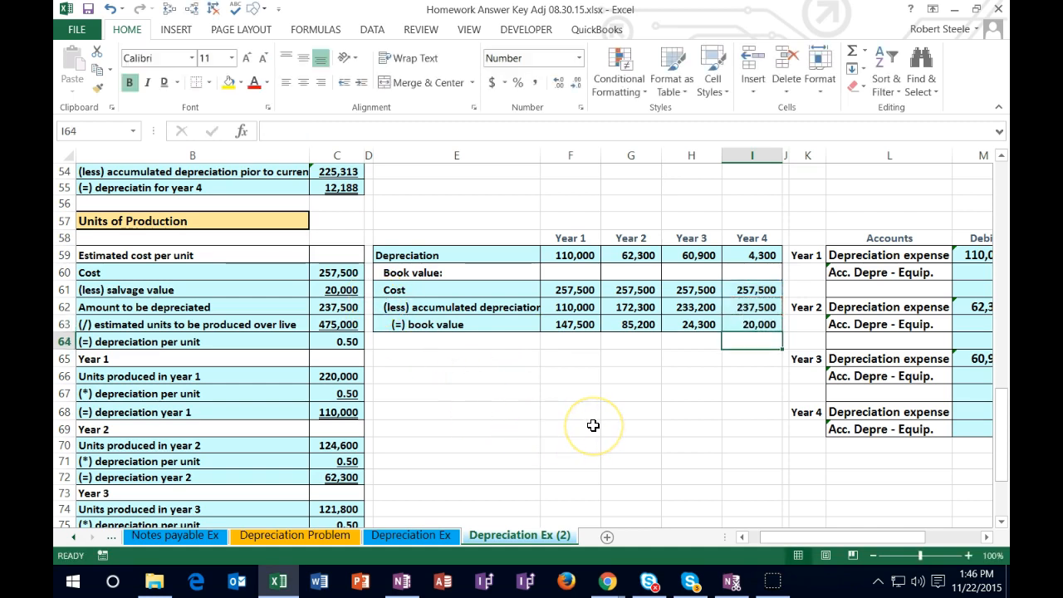
# Step: Examine the Year 4 trial balance before the entry: equipment net of accumulated depreciation in T61:T62, revenue in T65 and the Owner Capital formula in T64
pyautogui.press('Right')
pyautogui.press('Right')
pyautogui.press('Right')
pyautogui.press('Right')
pyautogui.press('Right')
pyautogui.press('Right')
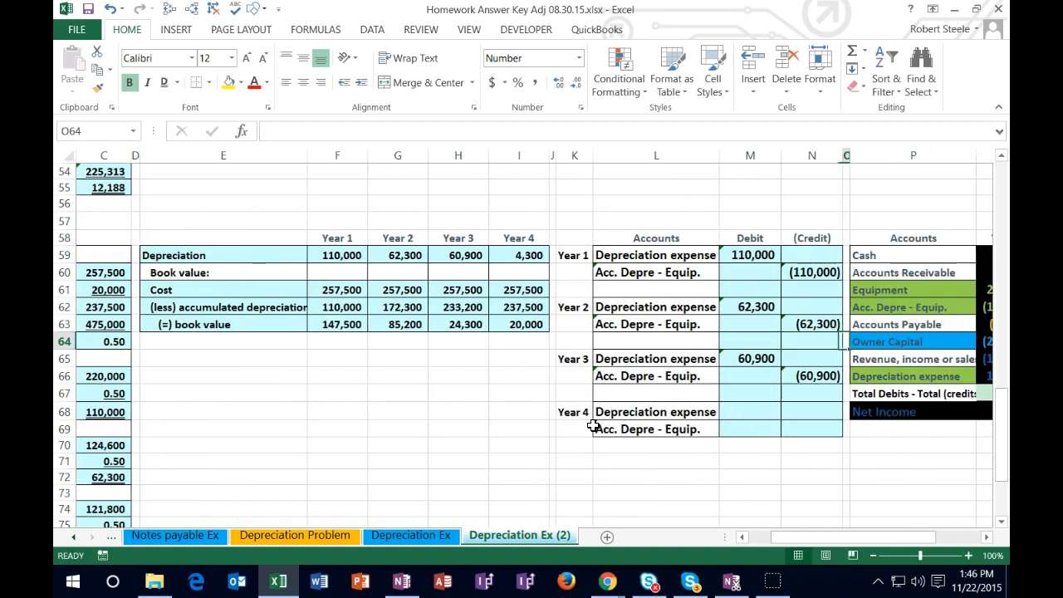
pyautogui.press('Right')
pyautogui.press('Right')
pyautogui.press('Right')
pyautogui.press('Right')
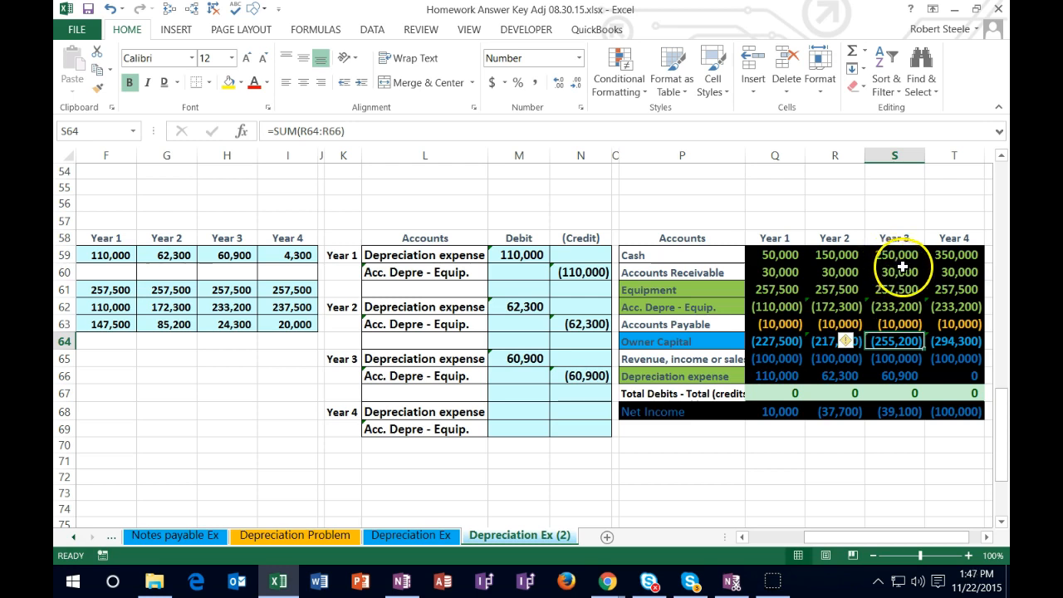
pyautogui.click(952, 288)
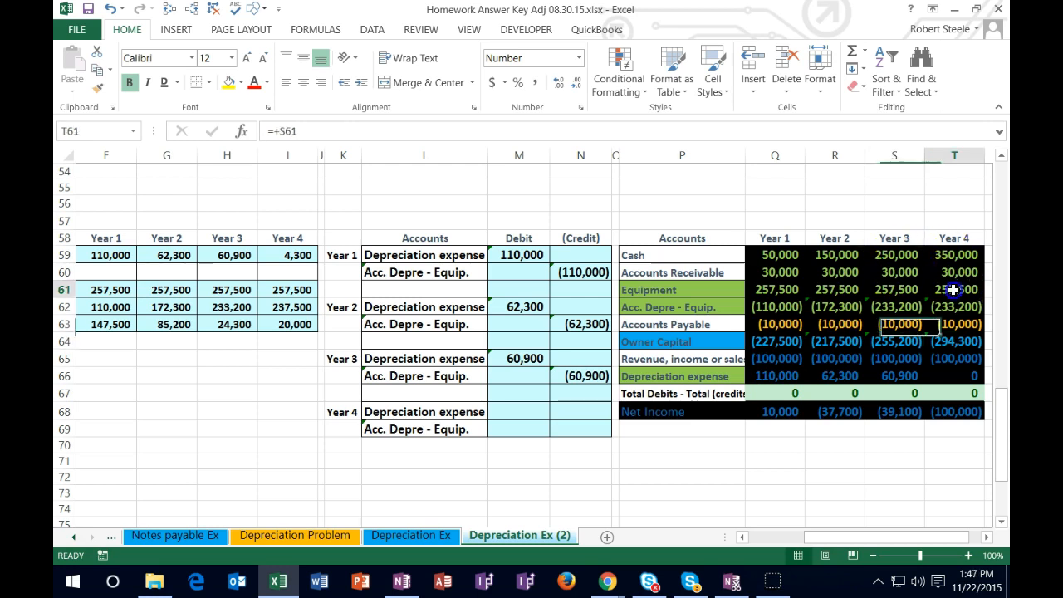
pyautogui.moveTo(954, 288); pyautogui.dragTo(953, 306)
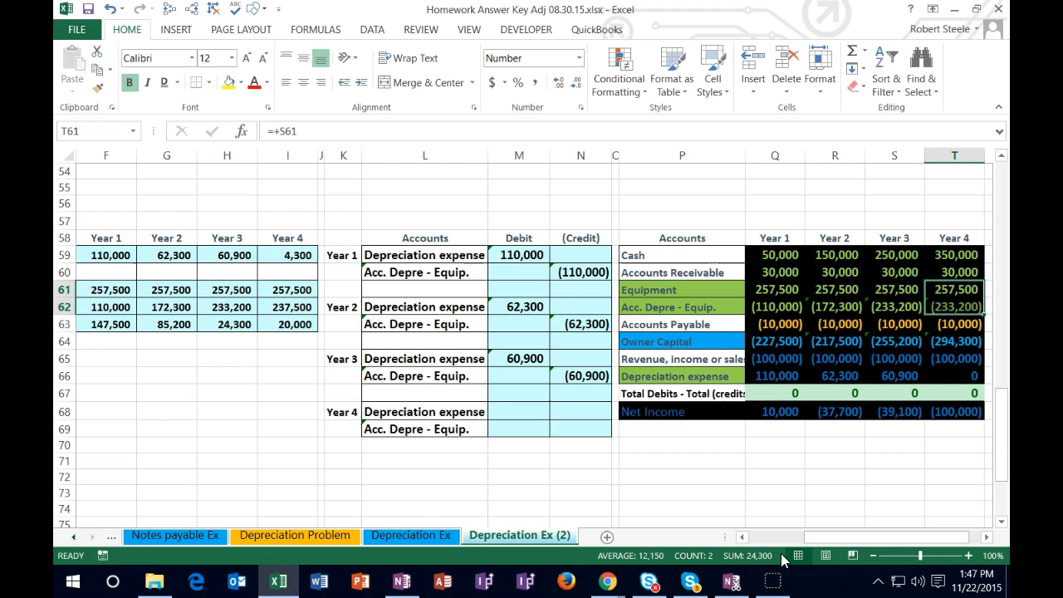
pyautogui.click(954, 361)
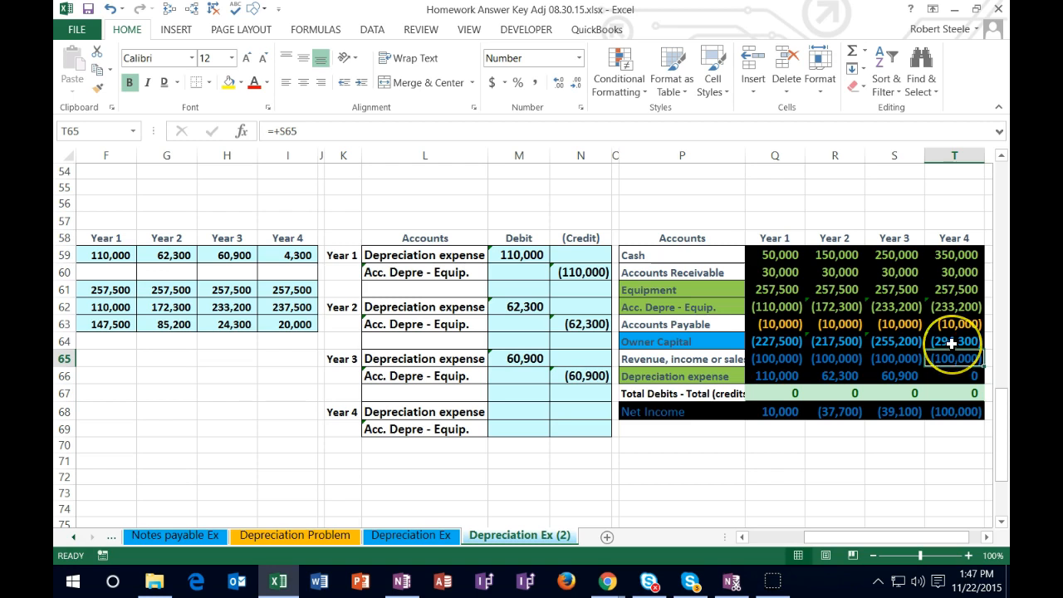
pyautogui.doubleClick(951, 342)
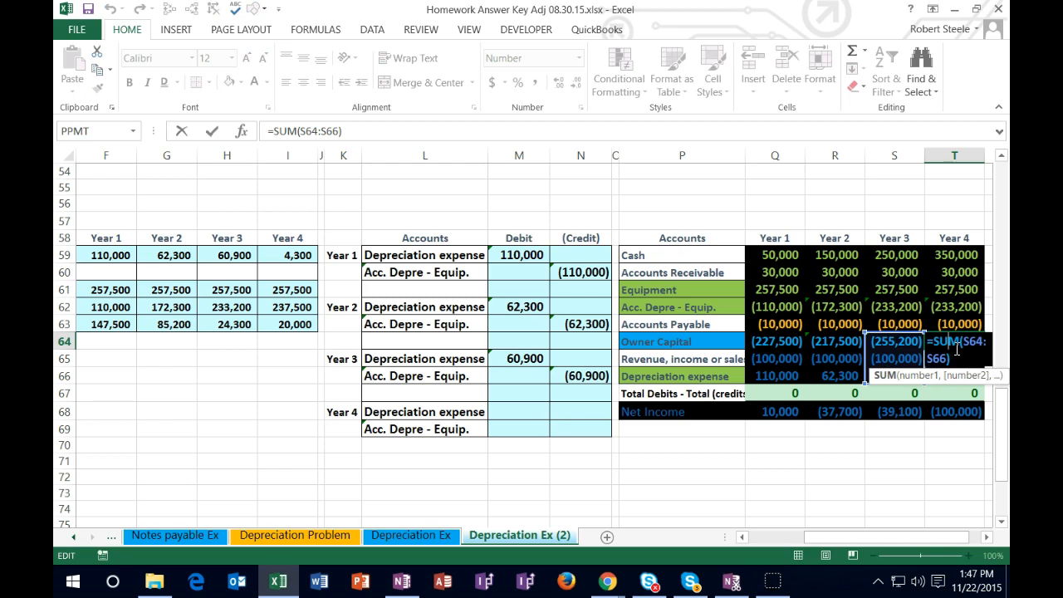
pyautogui.press('Escape')
# Step: Record the Year 4 journal entry, debiting depreciation expense in M68 with =I59 and crediting accumulated depreciation in N69 with -M68
pyautogui.click(524, 412)
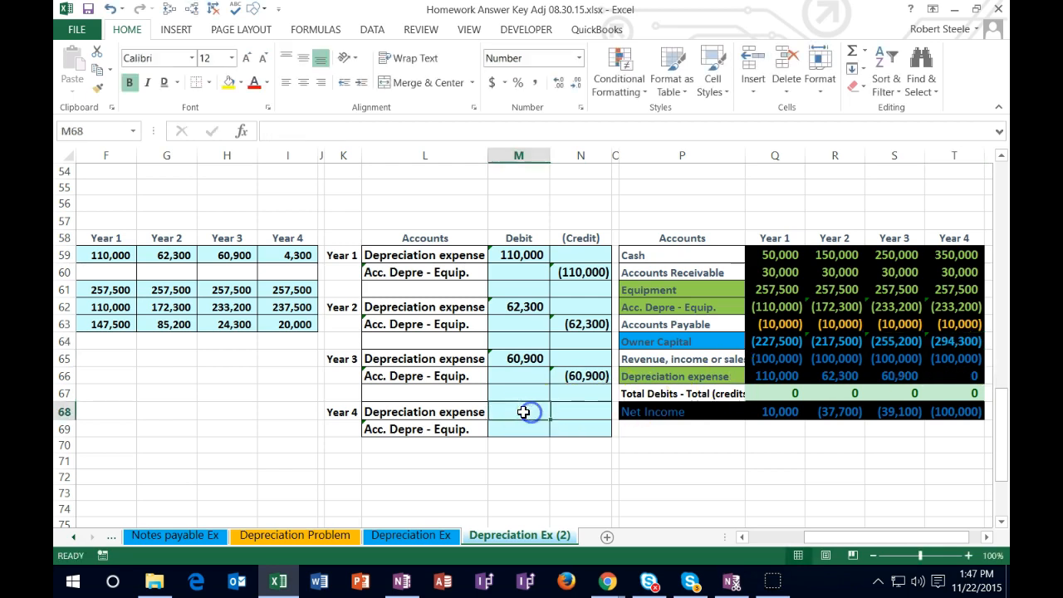
pyautogui.write('=')
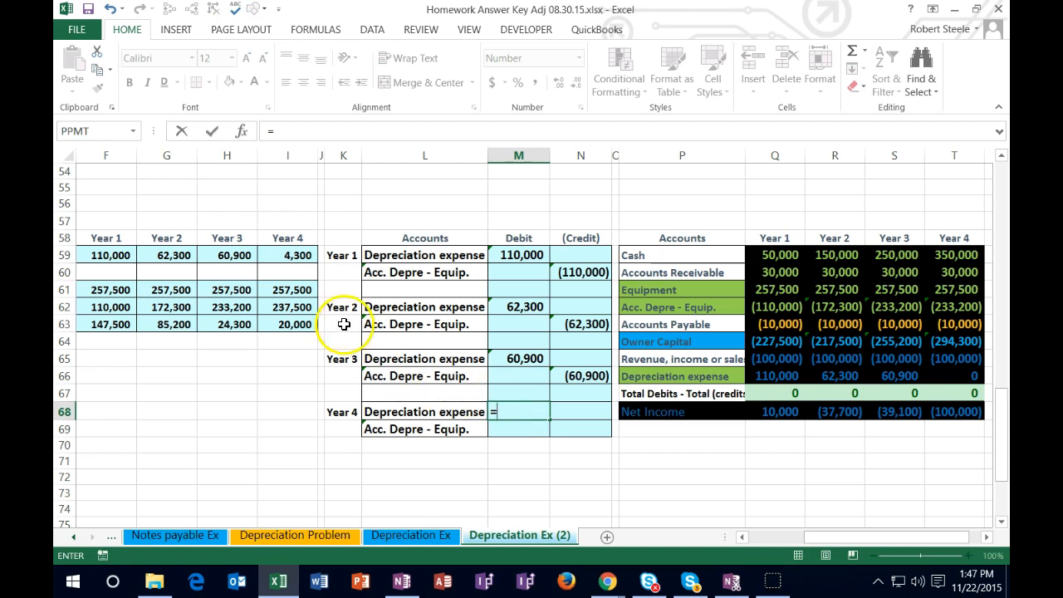
pyautogui.click(295, 254)
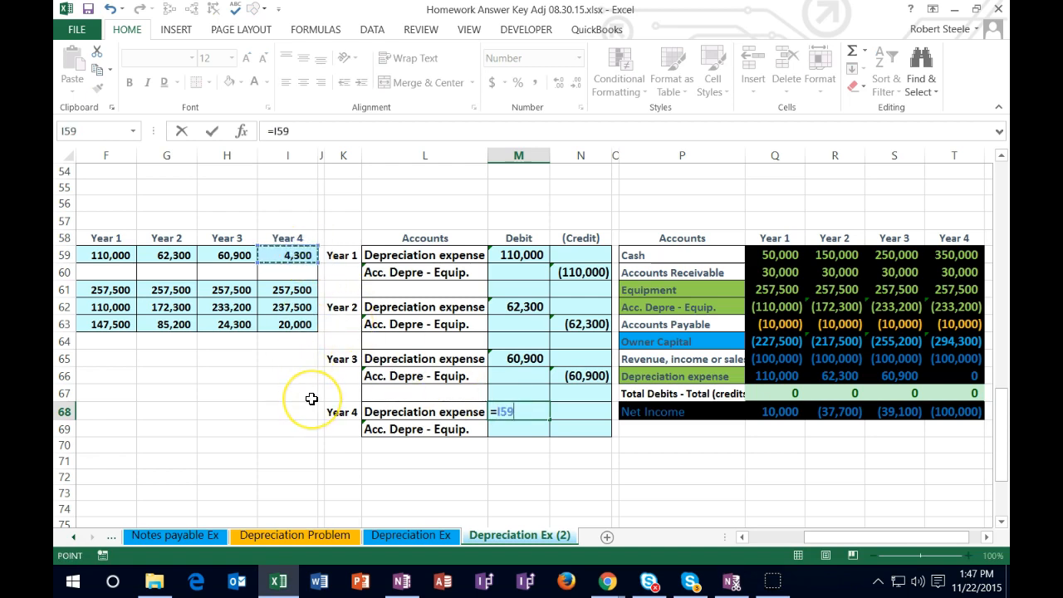
pyautogui.press('Return')
pyautogui.press('Right')
pyautogui.write('-')
pyautogui.press('Left')
pyautogui.press('Up')
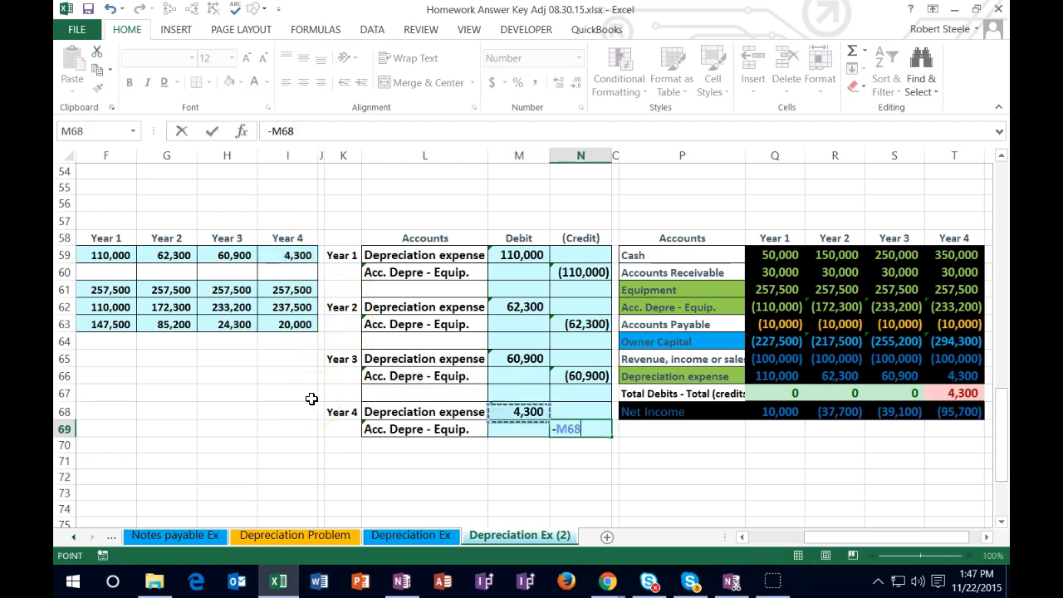
pyautogui.press('Return')
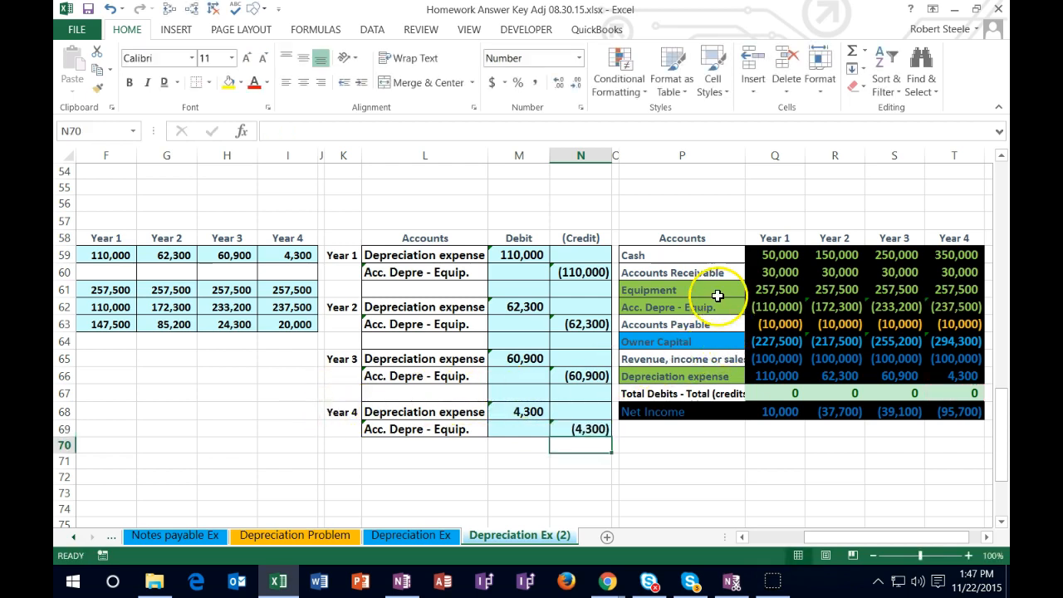
# Step: Check Year 4 net equipment in T61:T62, depreciation expense in T66 and net income in T68, and compare with the depreciation section above
pyautogui.moveTo(972, 288); pyautogui.dragTo(972, 302)
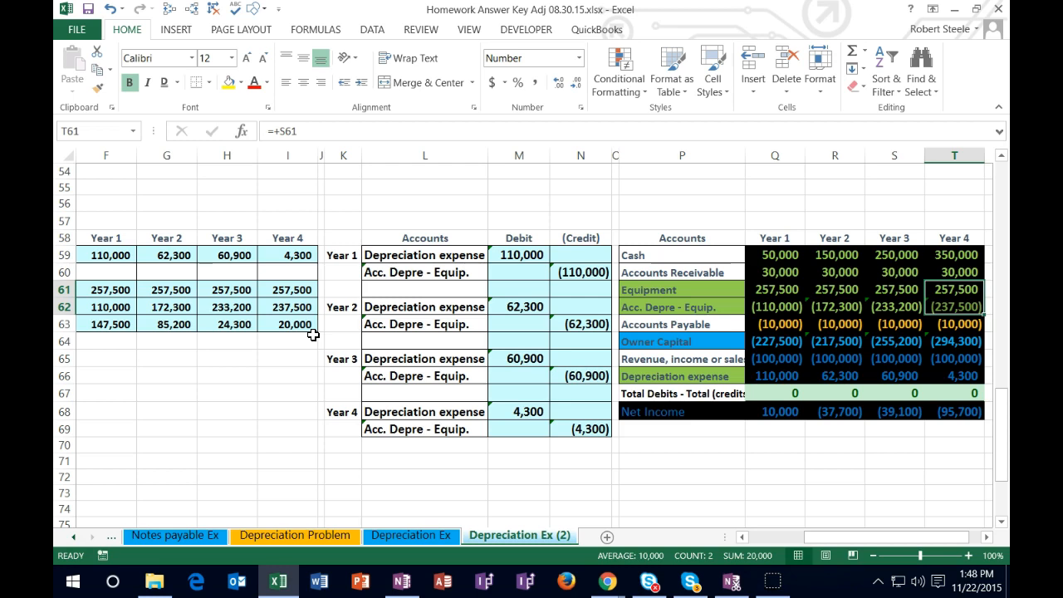
pyautogui.click(949, 377)
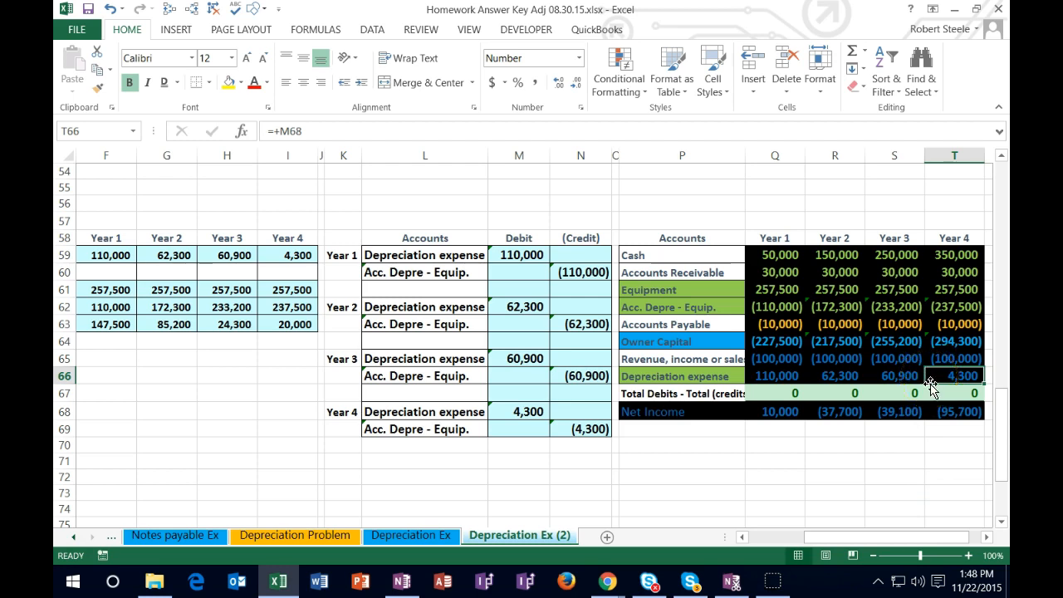
pyautogui.click(947, 412)
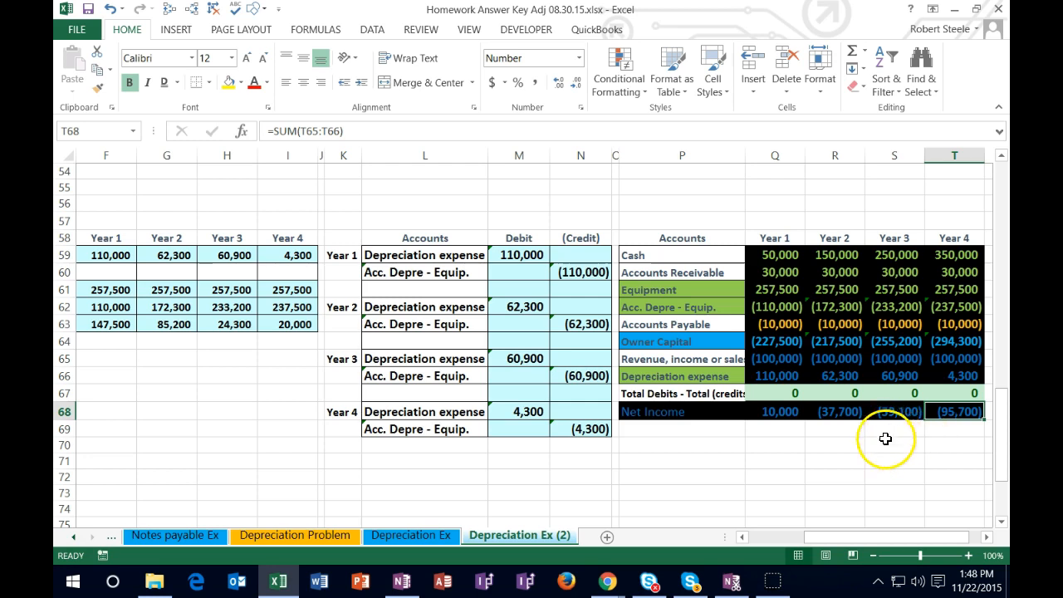
pyautogui.scroll(6, 878, 438)
pyautogui.scroll(4, 856, 445)
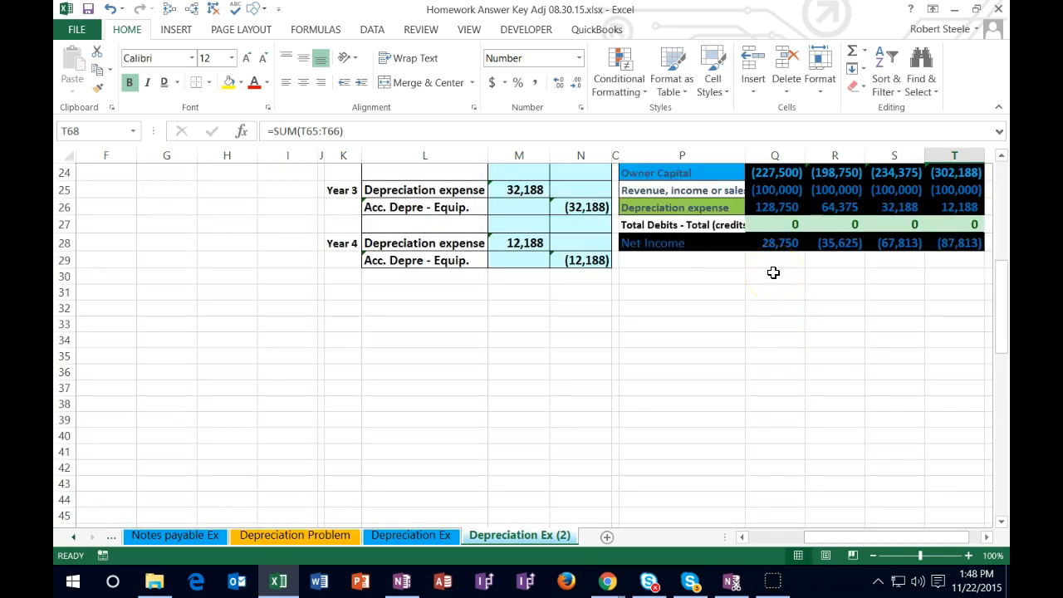
pyautogui.scroll(1, 774, 274)
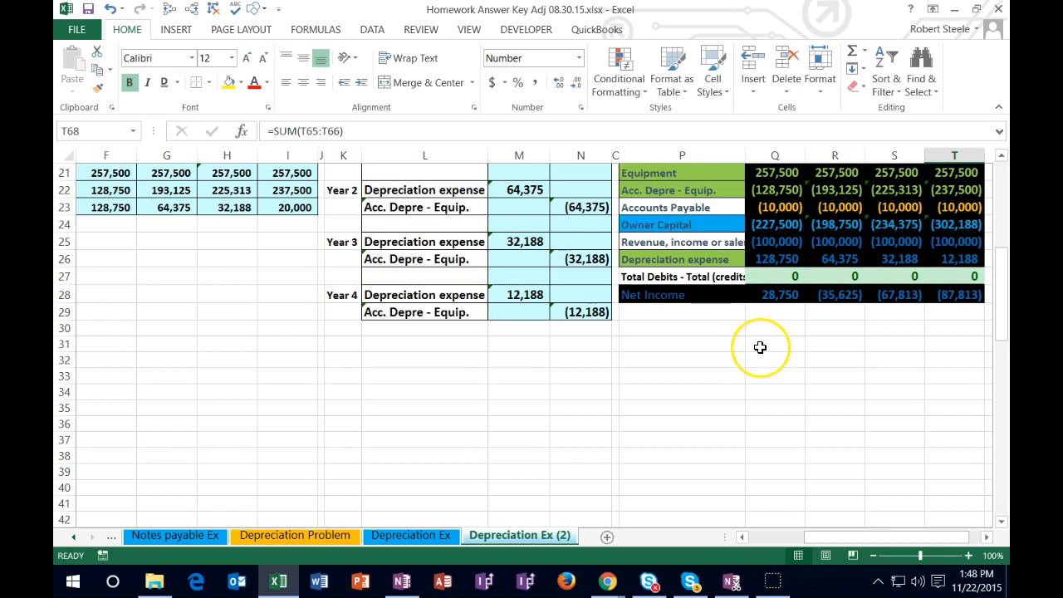